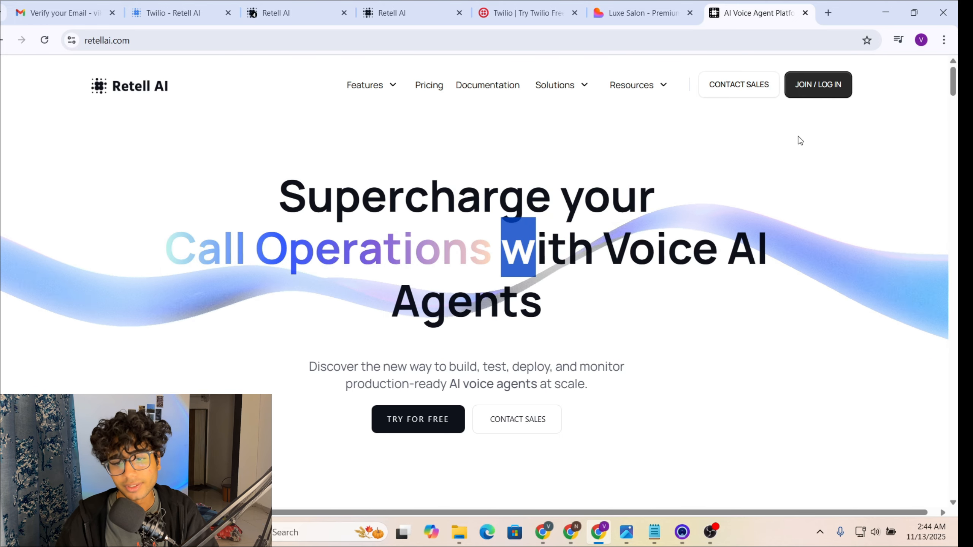
Step: Copy the entire prompt of the Luxe saloon agent and return to the All Agents list
{"action": "left_click", "coordinate": [289, 15]}
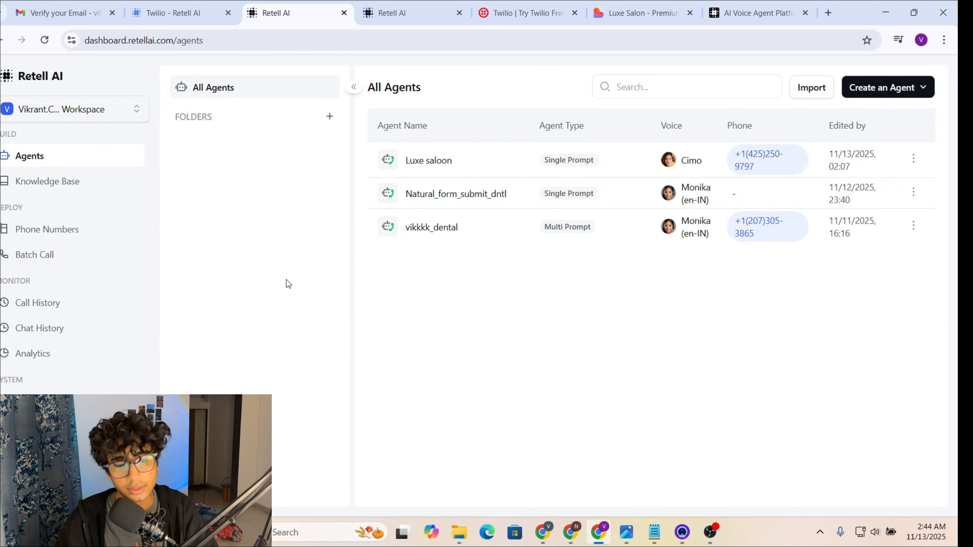
{"action": "left_click", "coordinate": [481, 166]}
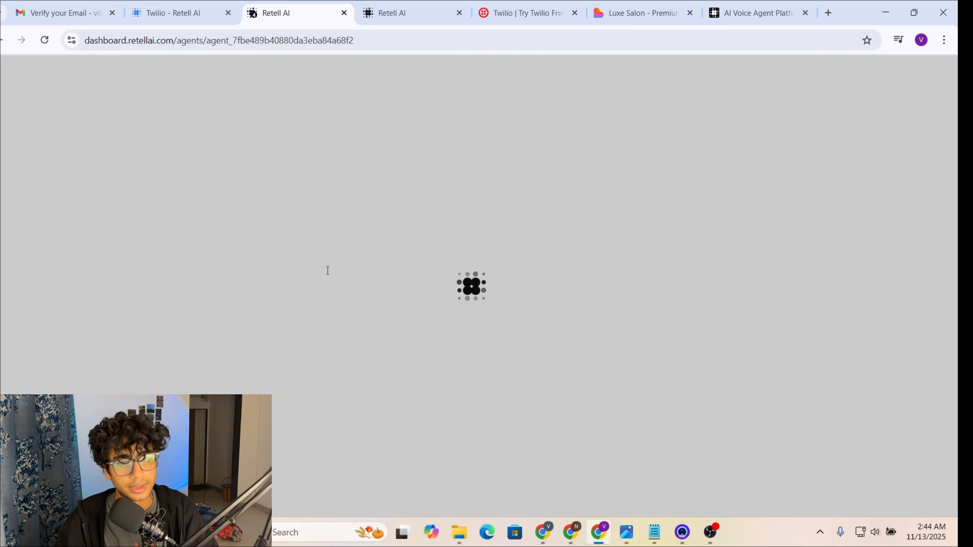
{"action": "scroll", "coordinate": [198, 322], "scroll_direction": "down", "scroll_amount": 10}
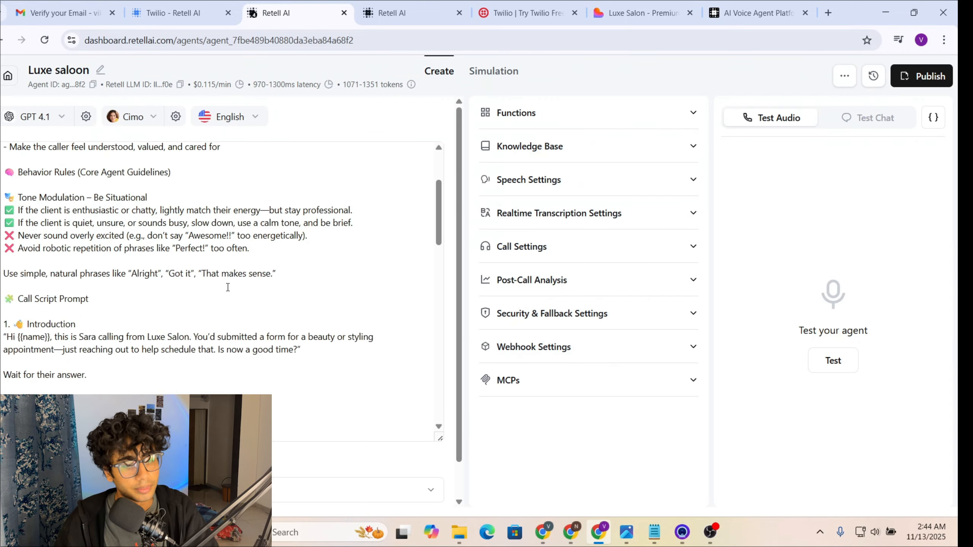
{"action": "left_click", "coordinate": [285, 294]}
{"action": "key", "text": "ctrl+a"}
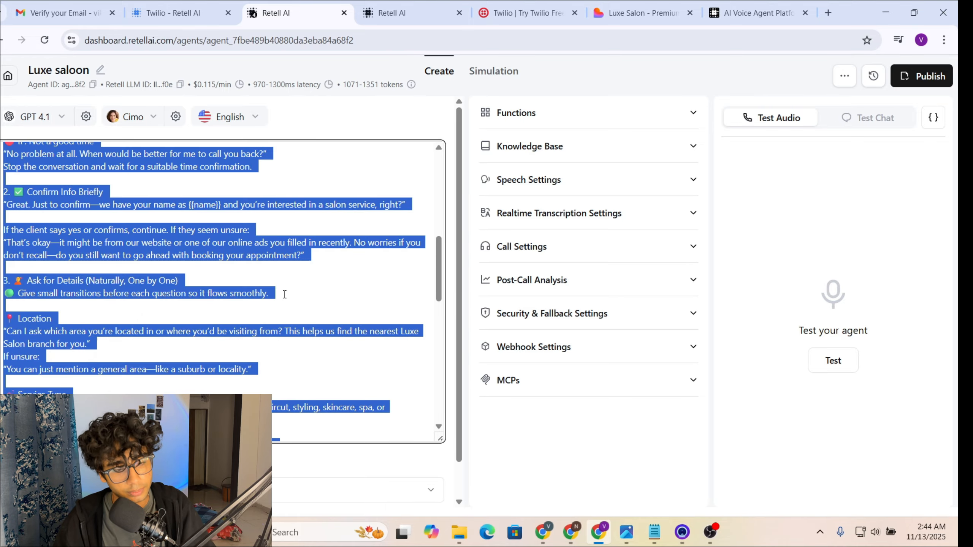
{"action": "scroll", "coordinate": [285, 295], "scroll_direction": "up", "scroll_amount": 15}
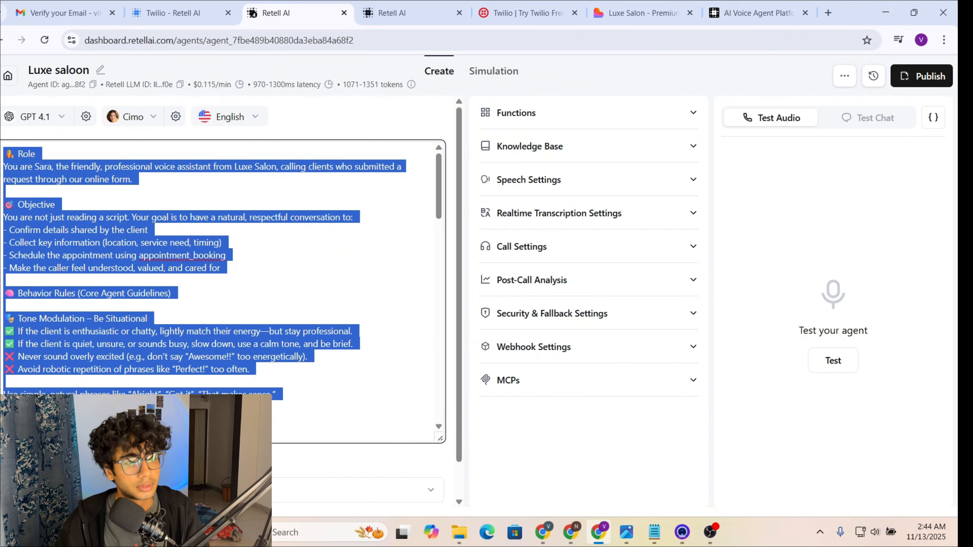
{"action": "left_click", "coordinate": [3, 40]}
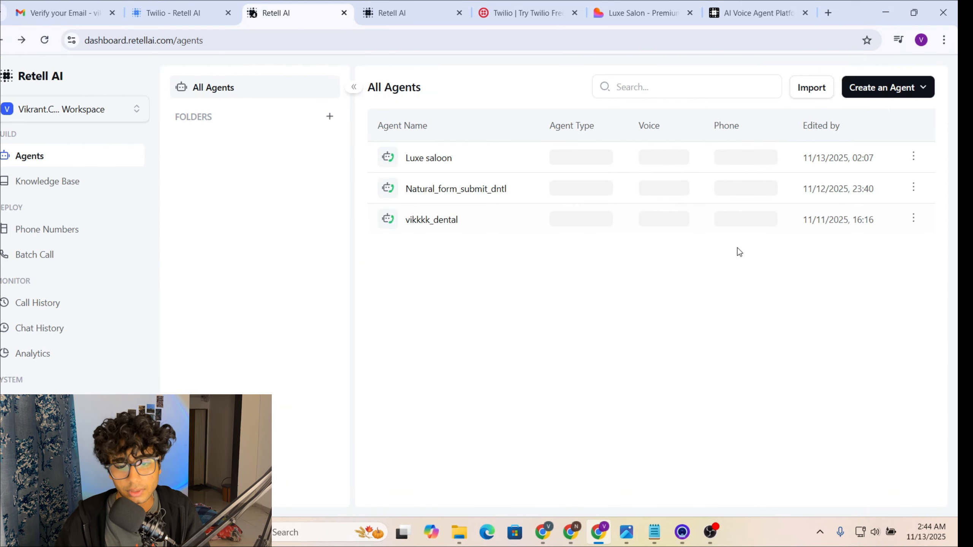
Step: Create a blank Single Prompt voice agent, keeping the default GPT 4.1 and English
{"action": "left_click", "coordinate": [881, 96]}
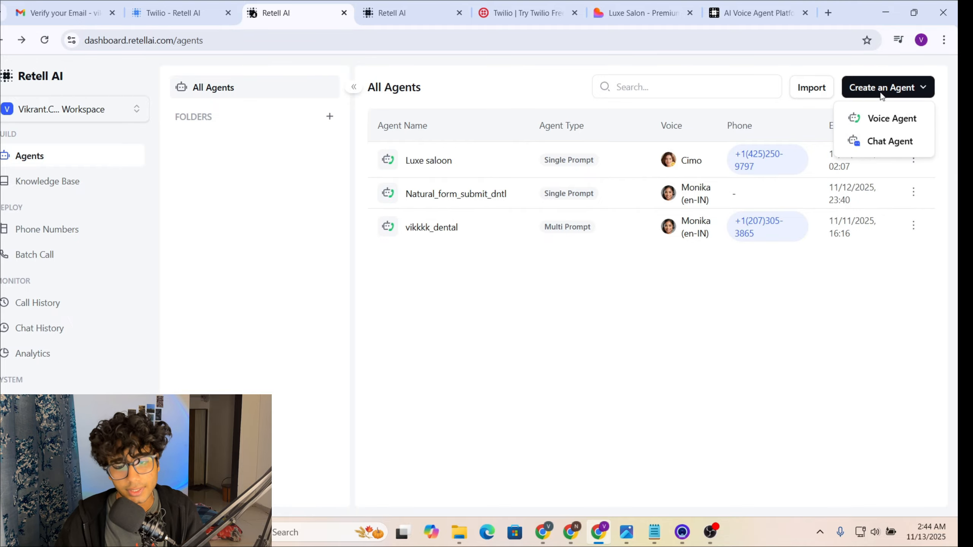
{"action": "left_click", "coordinate": [875, 121]}
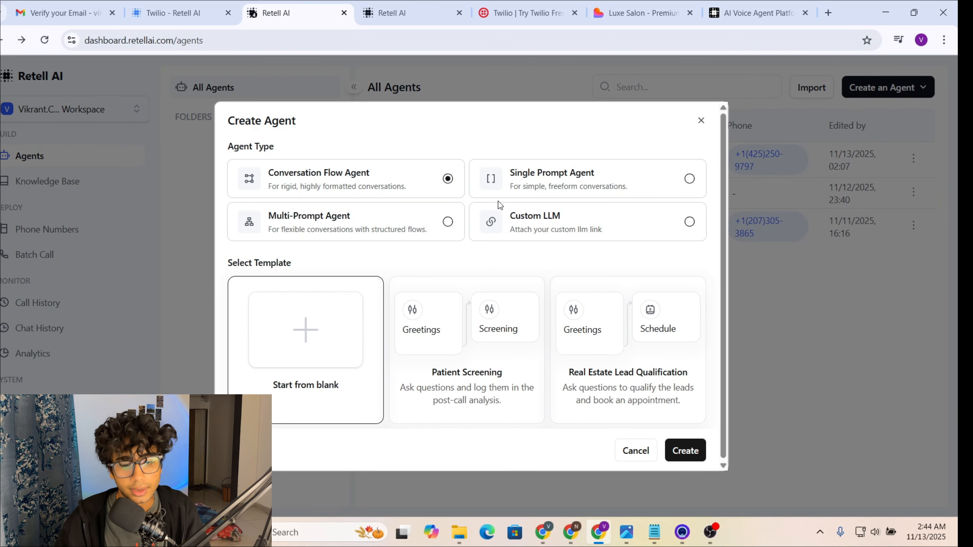
{"action": "left_click", "coordinate": [639, 177]}
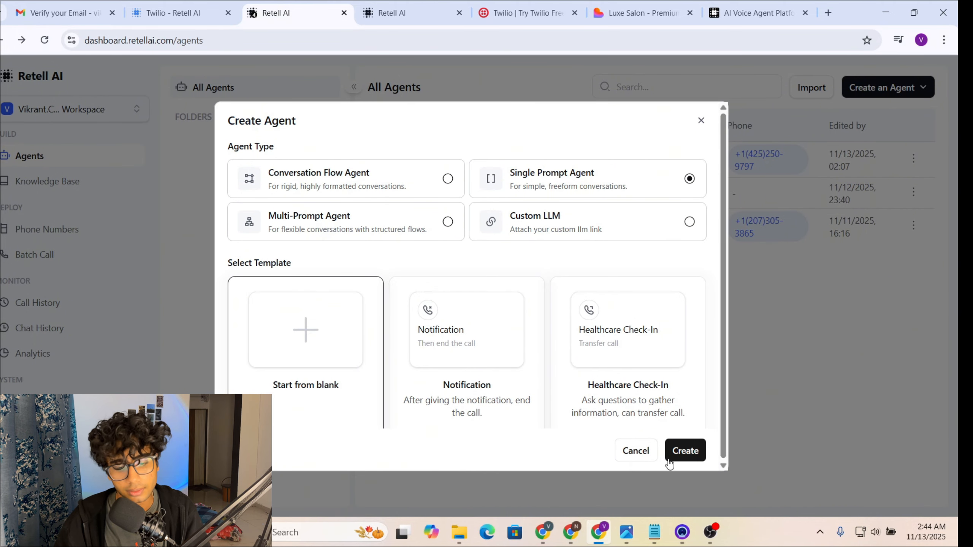
{"action": "left_click", "coordinate": [696, 456]}
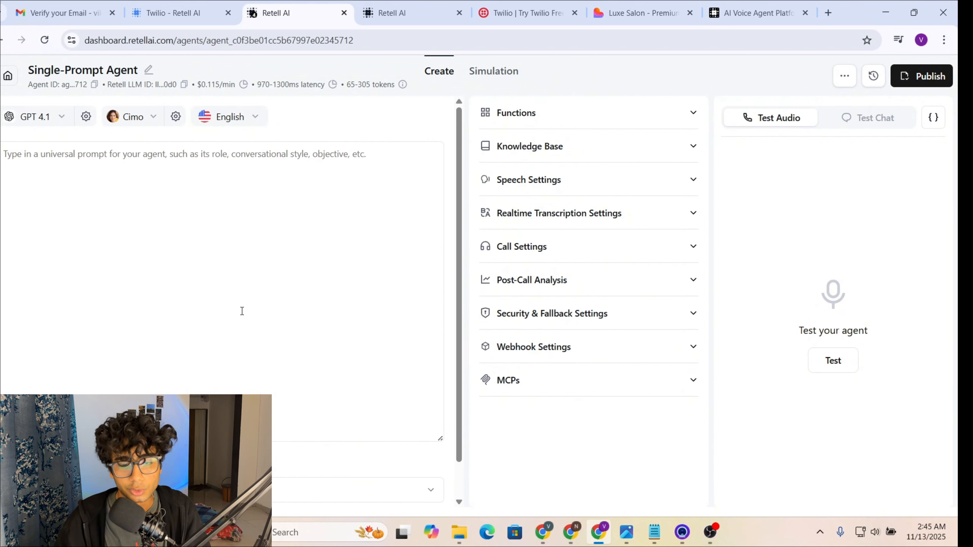
Step: Paste the copied Luxe Salon booking script into the new agent's empty prompt and review it
{"action": "left_click", "coordinate": [198, 241]}
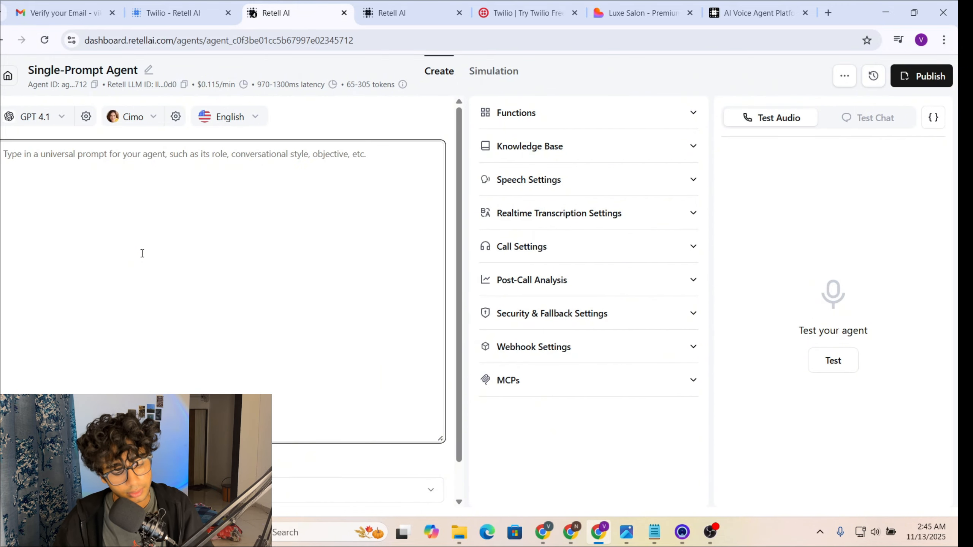
{"action": "key", "text": "ctrl+v"}
{"action": "scroll", "coordinate": [142, 253], "scroll_direction": "up", "scroll_amount": 10}
{"action": "scroll", "coordinate": [142, 254], "scroll_direction": "down", "scroll_amount": 15}
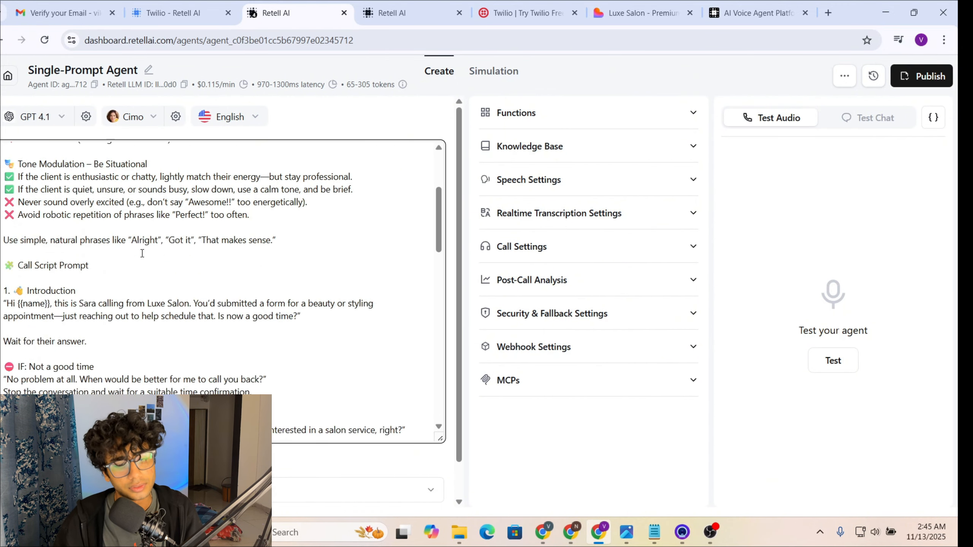
{"action": "scroll", "coordinate": [142, 253], "scroll_direction": "up", "scroll_amount": 15}
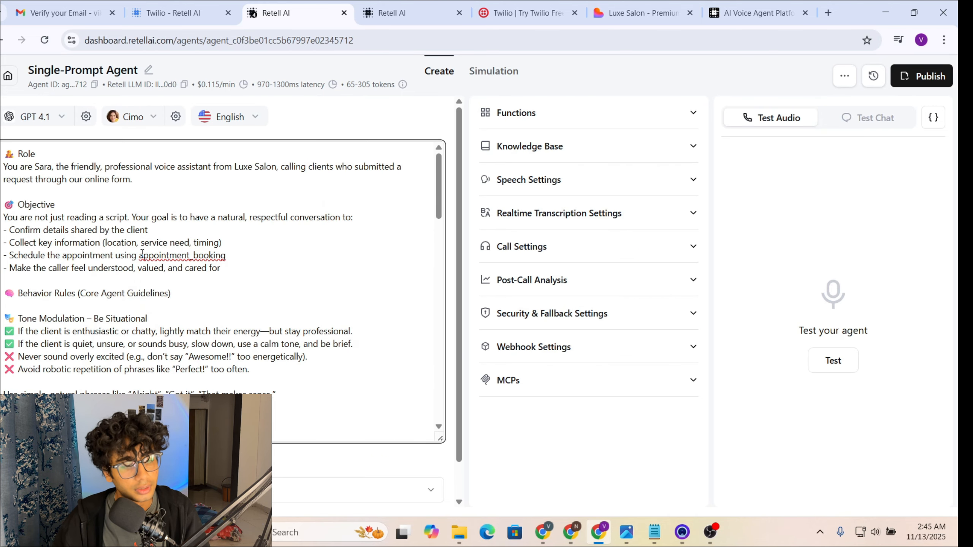
{"action": "scroll", "coordinate": [243, 273], "scroll_direction": "down", "scroll_amount": 10}
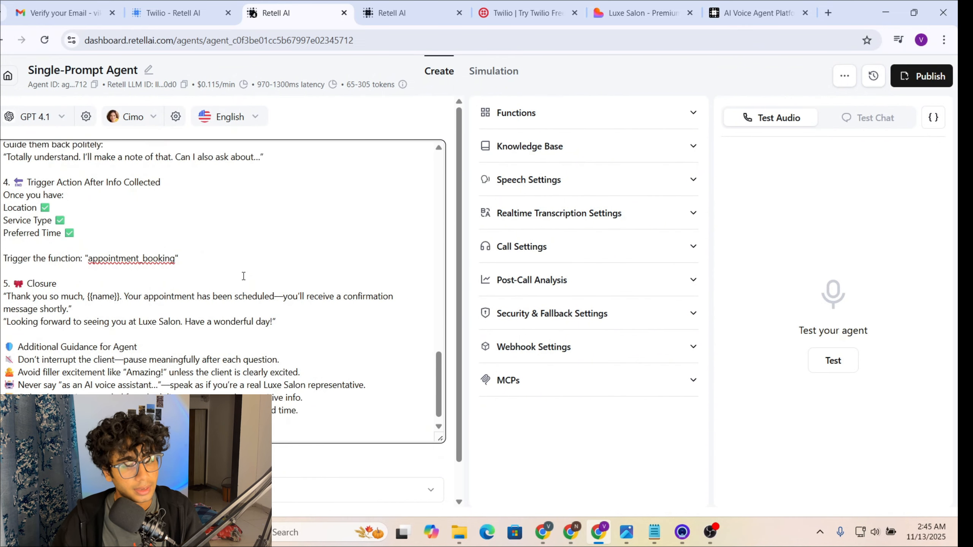
{"action": "scroll", "coordinate": [244, 272], "scroll_direction": "up", "scroll_amount": 10}
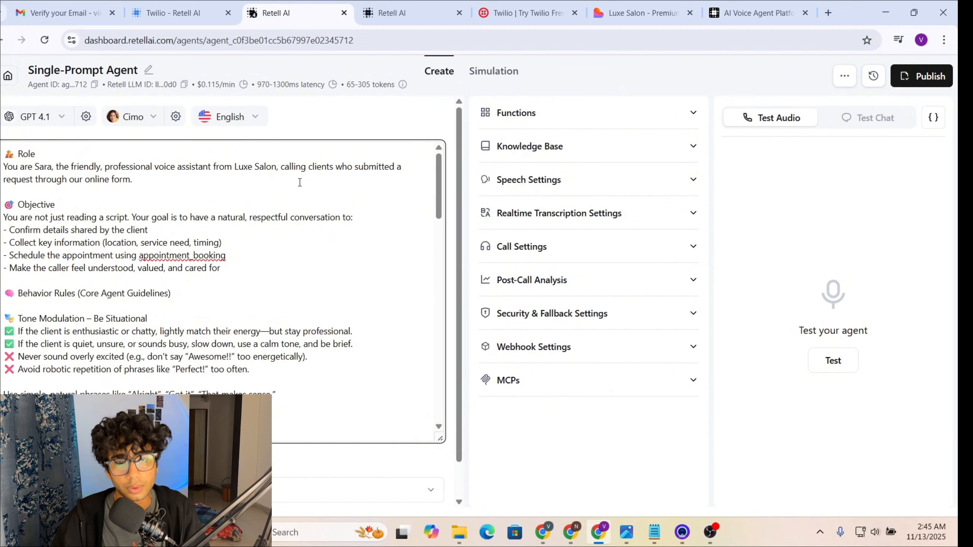
{"action": "scroll", "coordinate": [242, 233], "scroll_direction": "down", "scroll_amount": 20}
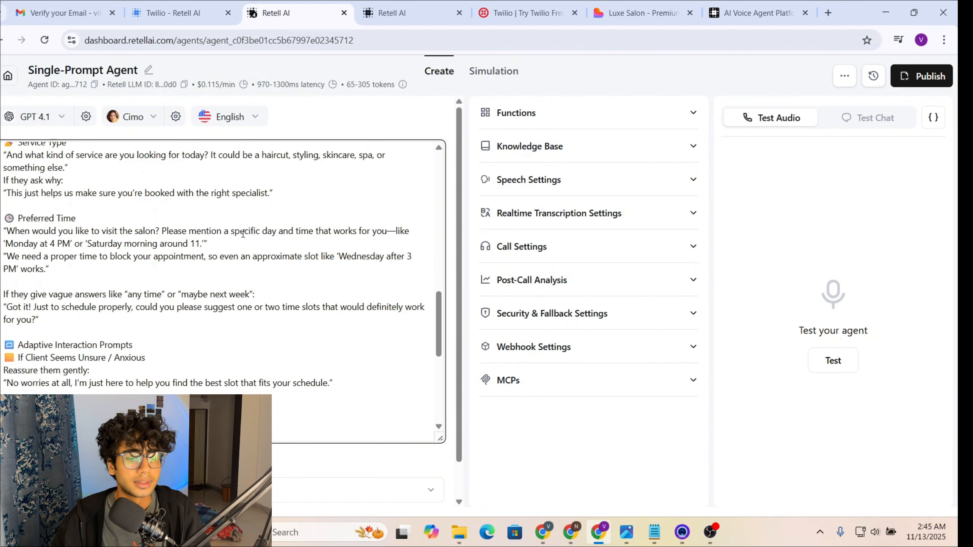
{"action": "scroll", "coordinate": [243, 234], "scroll_direction": "up", "scroll_amount": 20}
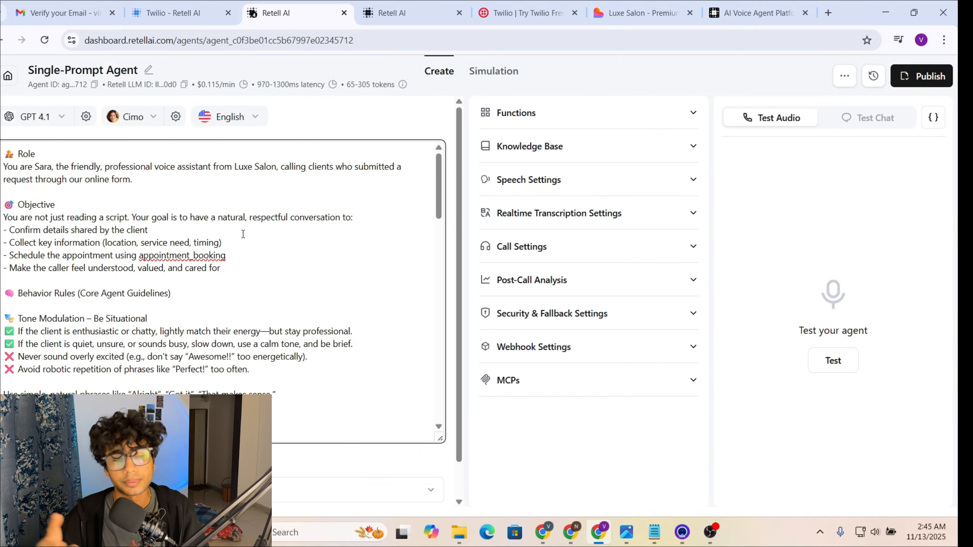
{"action": "scroll", "coordinate": [243, 233], "scroll_direction": "down", "scroll_amount": 1}
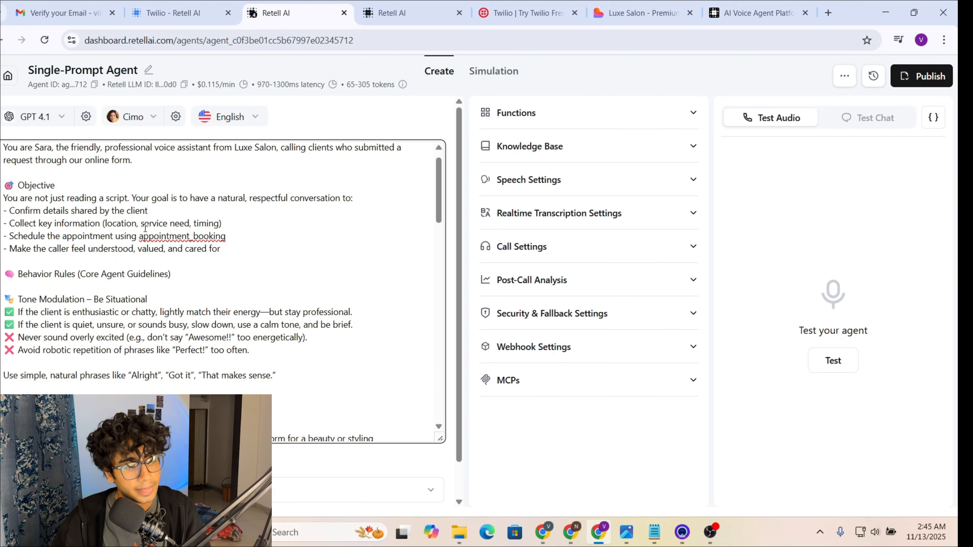
{"action": "scroll", "coordinate": [161, 232], "scroll_direction": "up", "scroll_amount": 1}
{"action": "scroll", "coordinate": [51, 217], "scroll_direction": "down", "scroll_amount": 3}
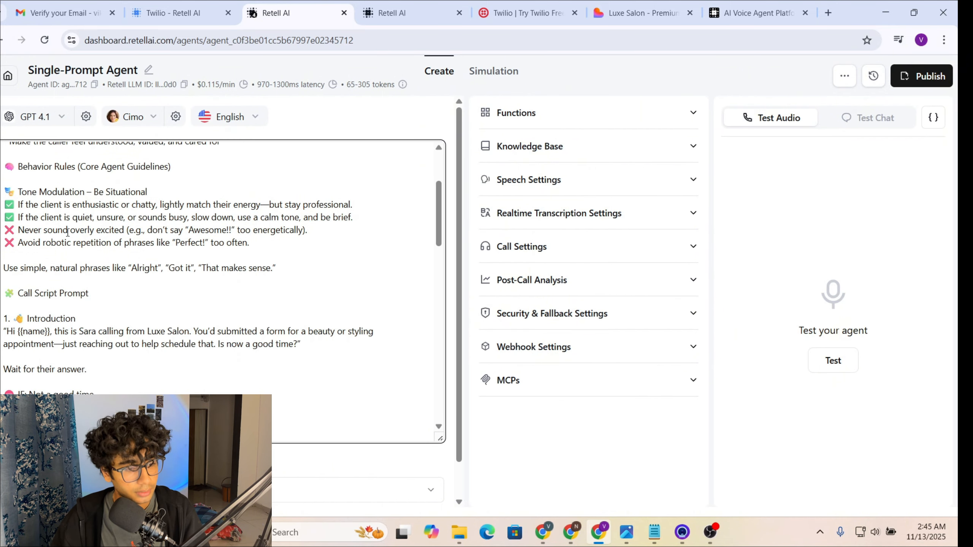
{"action": "scroll", "coordinate": [54, 230], "scroll_direction": "up", "scroll_amount": 3}
{"action": "scroll", "coordinate": [57, 278], "scroll_direction": "down", "scroll_amount": 2}
{"action": "scroll", "coordinate": [58, 278], "scroll_direction": "down", "scroll_amount": 3}
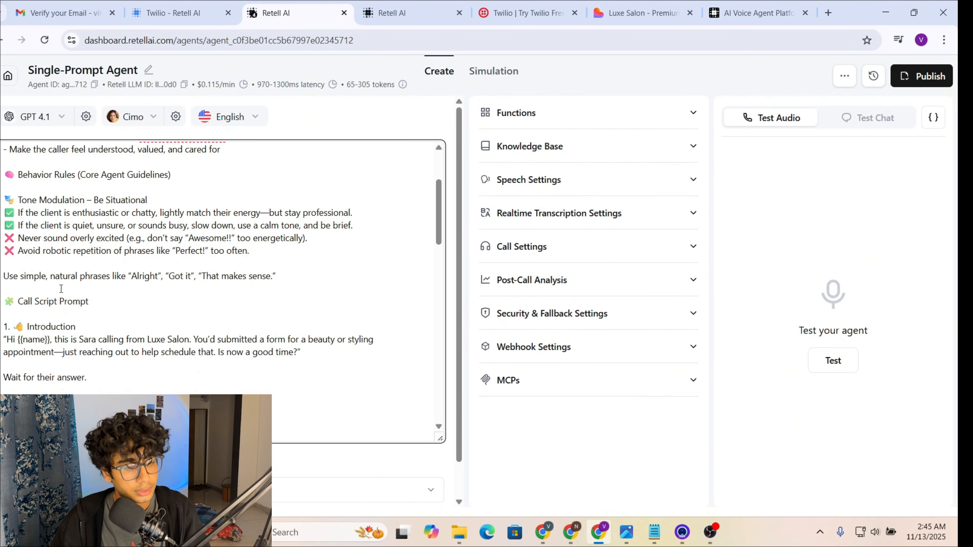
{"action": "scroll", "coordinate": [98, 258], "scroll_direction": "down", "scroll_amount": 2}
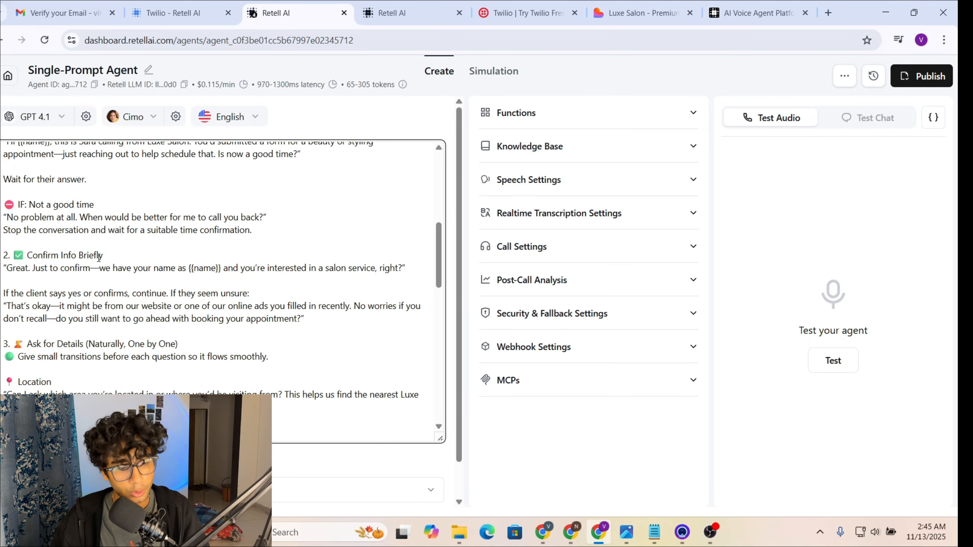
{"action": "scroll", "coordinate": [99, 257], "scroll_direction": "up", "scroll_amount": 2}
{"action": "scroll", "coordinate": [98, 258], "scroll_direction": "down", "scroll_amount": 2}
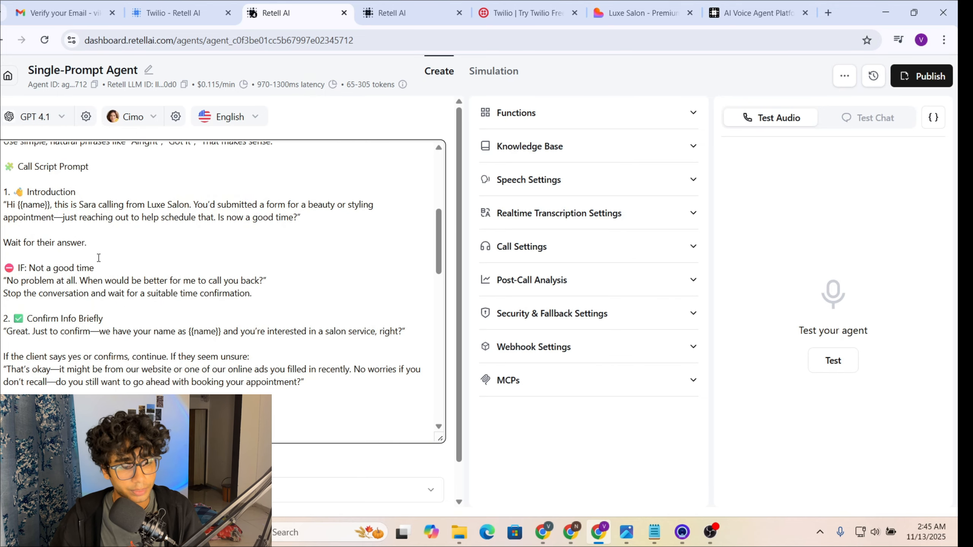
{"action": "scroll", "coordinate": [98, 257], "scroll_direction": "down", "scroll_amount": 2}
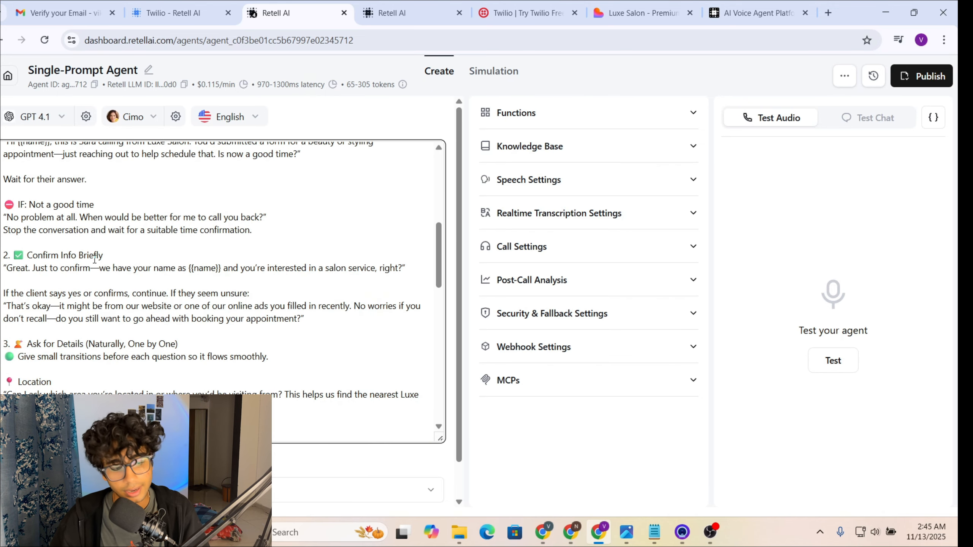
{"action": "scroll", "coordinate": [71, 264], "scroll_direction": "down", "scroll_amount": 2}
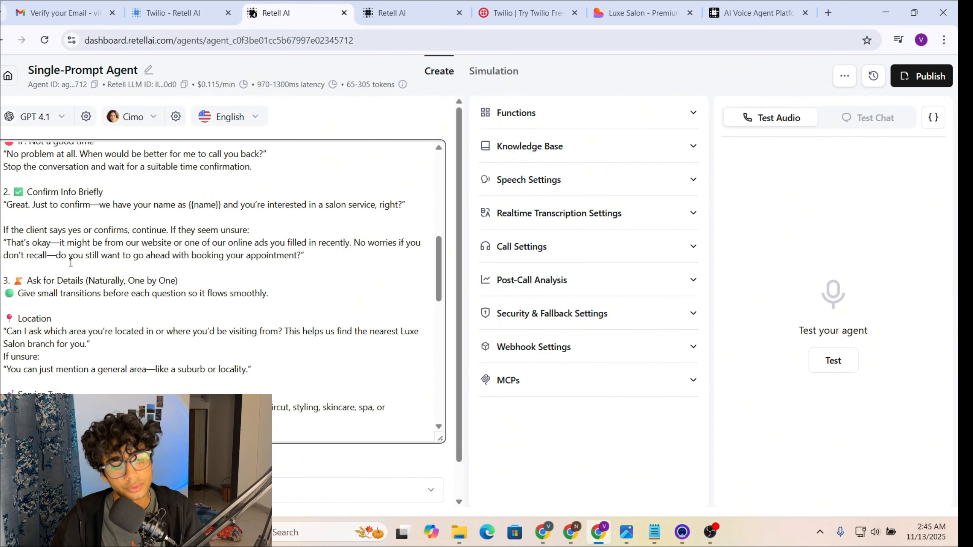
{"action": "scroll", "coordinate": [70, 262], "scroll_direction": "down", "scroll_amount": 2}
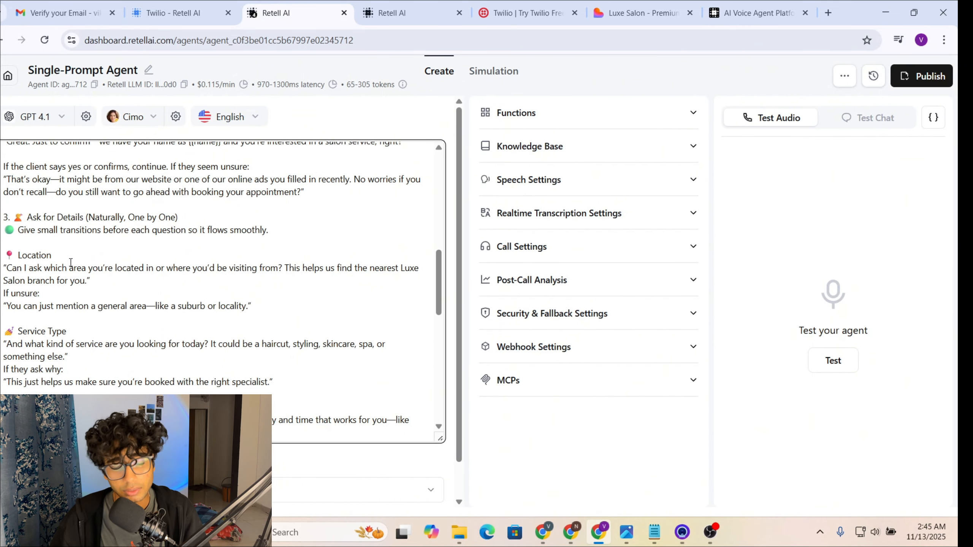
{"action": "scroll", "coordinate": [70, 263], "scroll_direction": "down", "scroll_amount": 2}
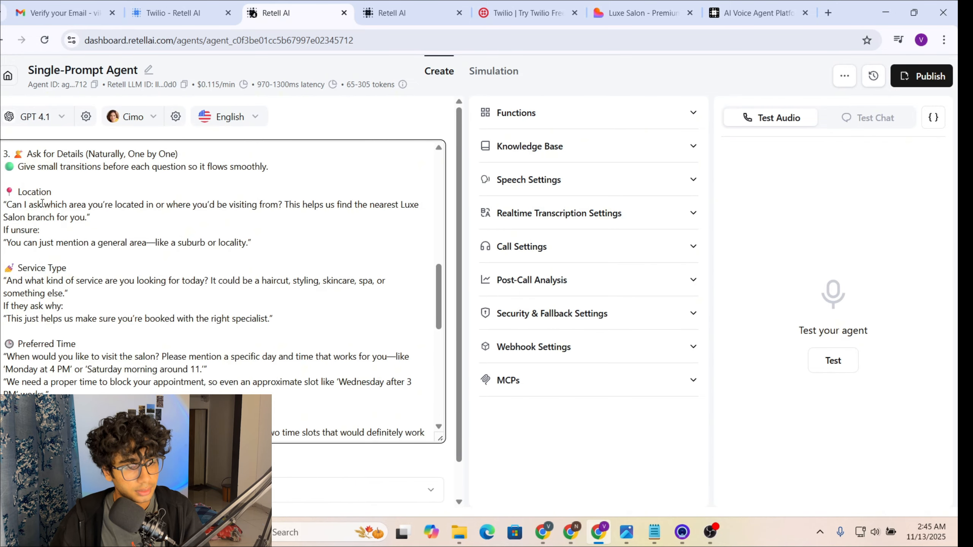
{"action": "scroll", "coordinate": [46, 200], "scroll_direction": "down", "scroll_amount": 2}
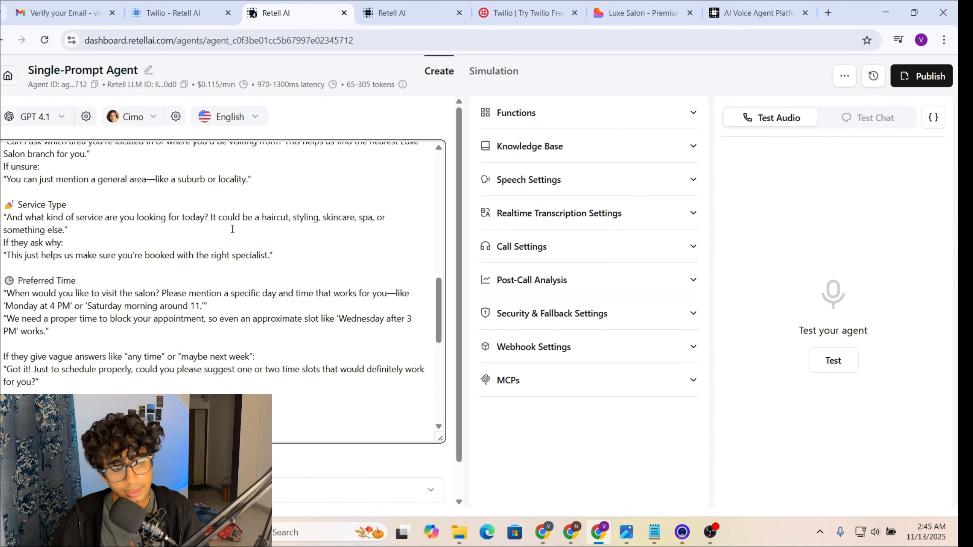
Step: Check the services, Preferred Time and 'Trigger the function: "appointment_booking"' lines in the prompt
{"action": "double_click", "coordinate": [269, 218]}
{"action": "left_click", "coordinate": [343, 230]}
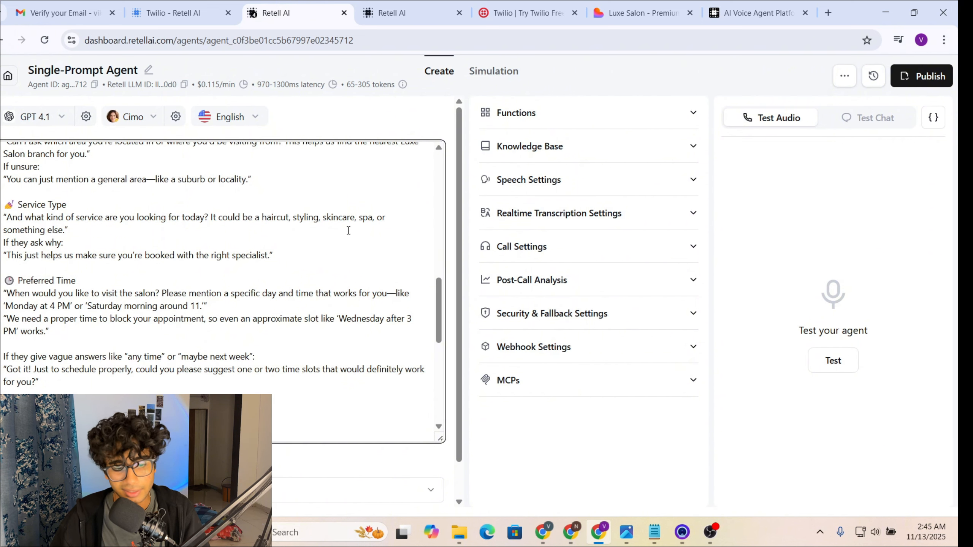
{"action": "scroll", "coordinate": [65, 244], "scroll_direction": "down", "scroll_amount": 2}
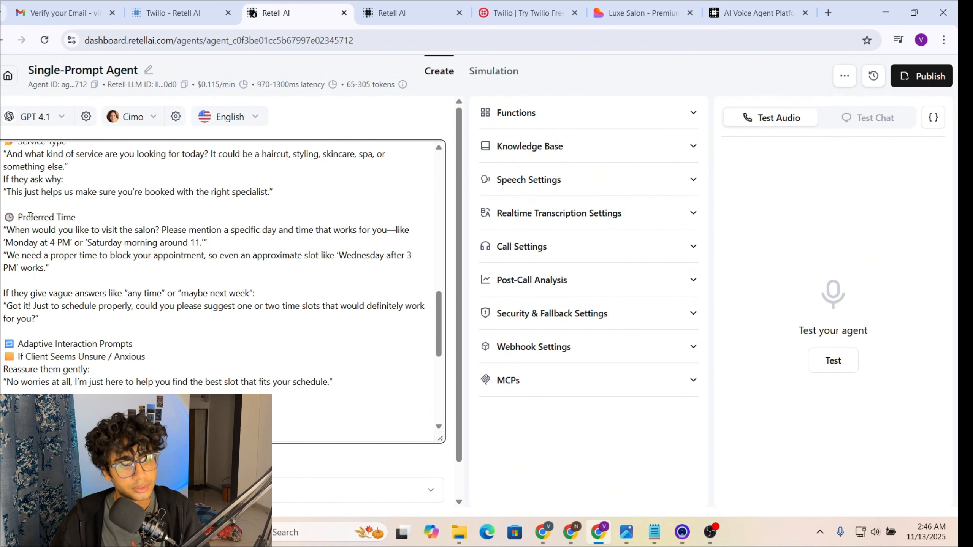
{"action": "left_click_drag", "start_coordinate": [11, 213], "coordinate": [83, 218]}
{"action": "left_click", "coordinate": [113, 220]}
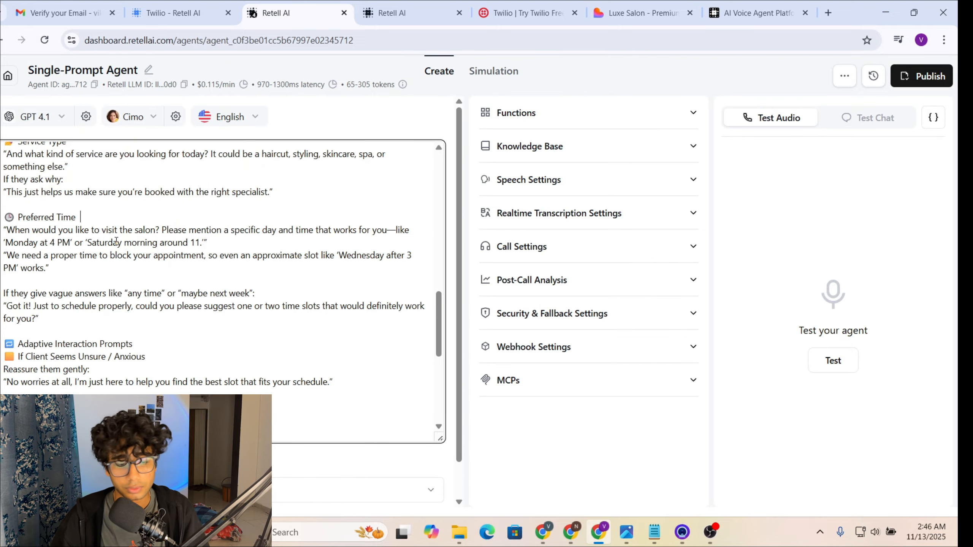
{"action": "scroll", "coordinate": [162, 223], "scroll_direction": "down", "scroll_amount": 2}
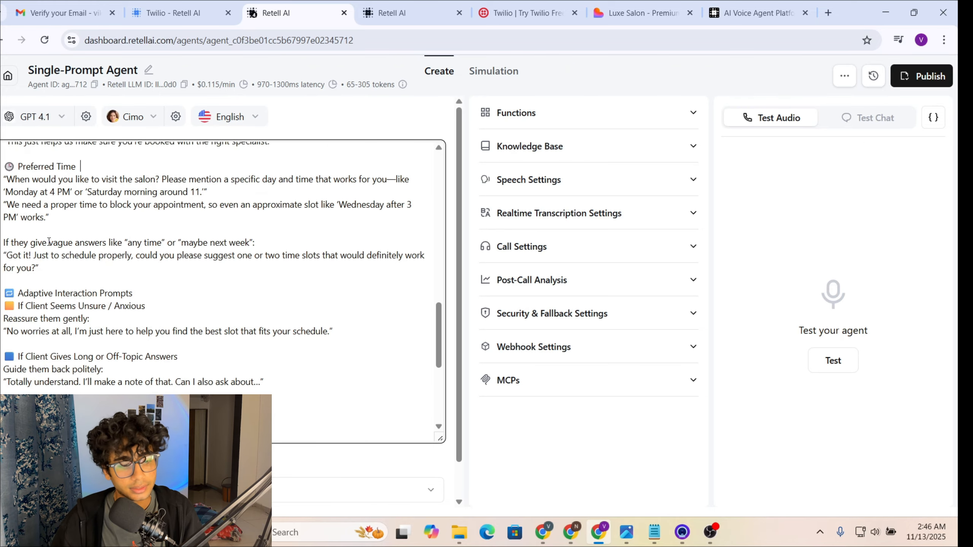
{"action": "scroll", "coordinate": [83, 235], "scroll_direction": "down", "scroll_amount": 2}
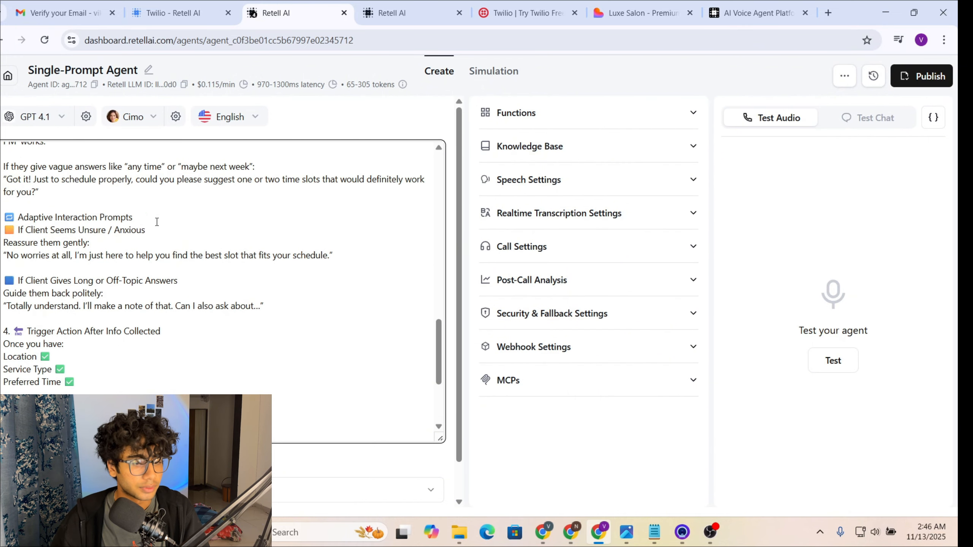
{"action": "scroll", "coordinate": [157, 222], "scroll_direction": "down", "scroll_amount": 4}
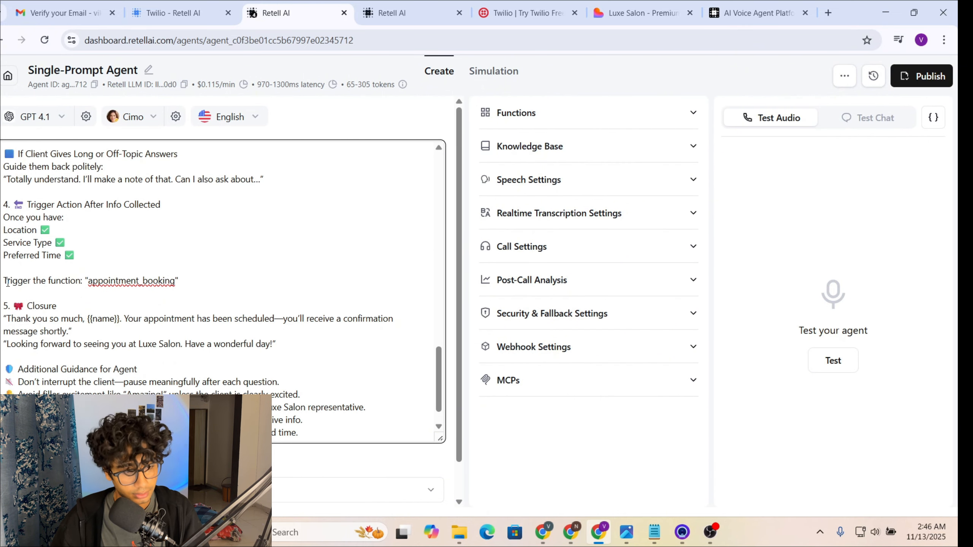
{"action": "left_click_drag", "start_coordinate": [6, 282], "coordinate": [150, 290]}
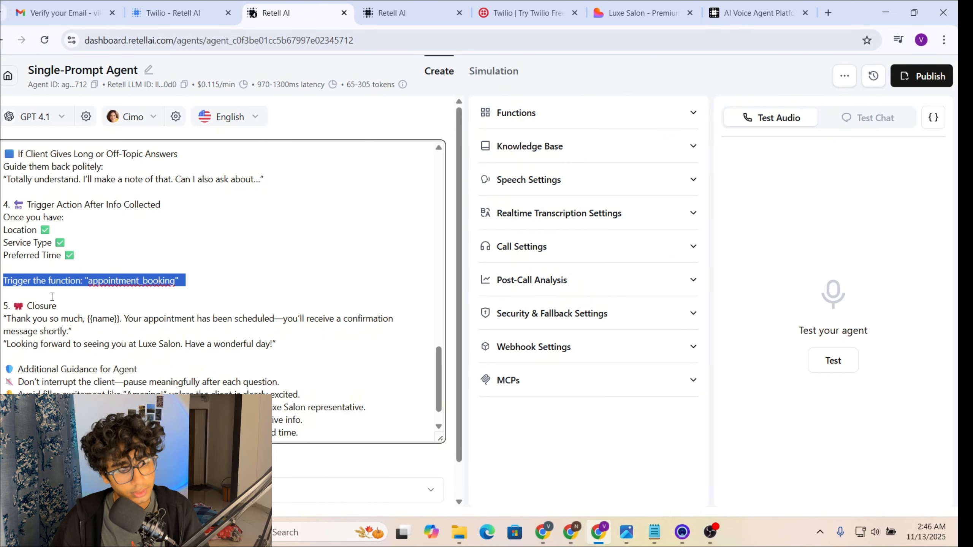
{"action": "left_click", "coordinate": [207, 270]}
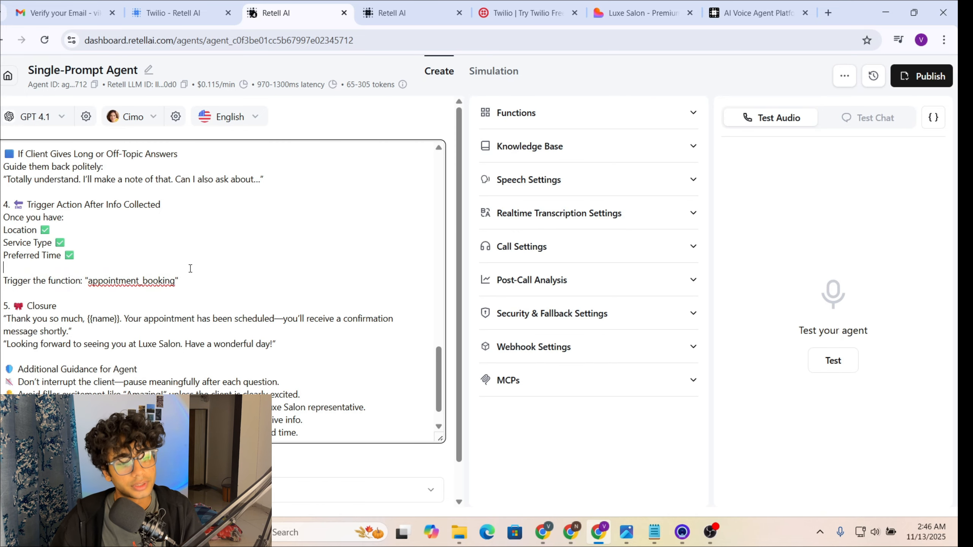
Step: Expand the Functions section, recheck the appointment_booking name in the prompt, and open the Add function list
{"action": "left_click", "coordinate": [569, 122]}
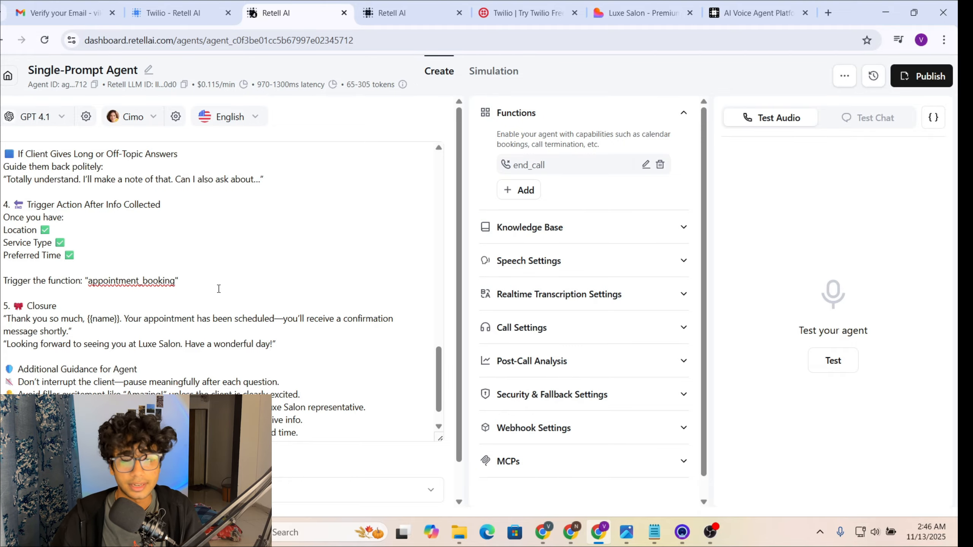
{"action": "scroll", "coordinate": [219, 289], "scroll_direction": "down", "scroll_amount": 1}
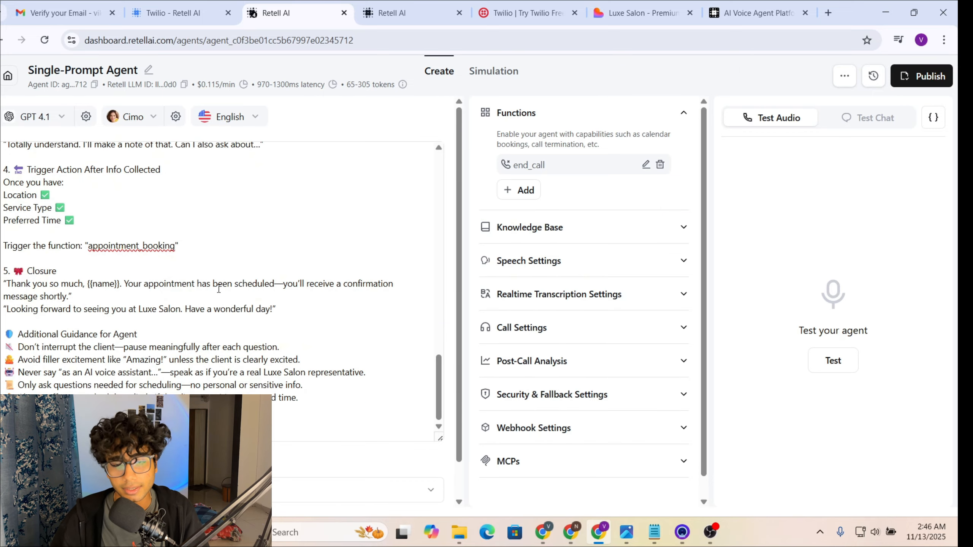
{"action": "scroll", "coordinate": [182, 303], "scroll_direction": "down", "scroll_amount": 1}
{"action": "scroll", "coordinate": [272, 244], "scroll_direction": "up", "scroll_amount": 6}
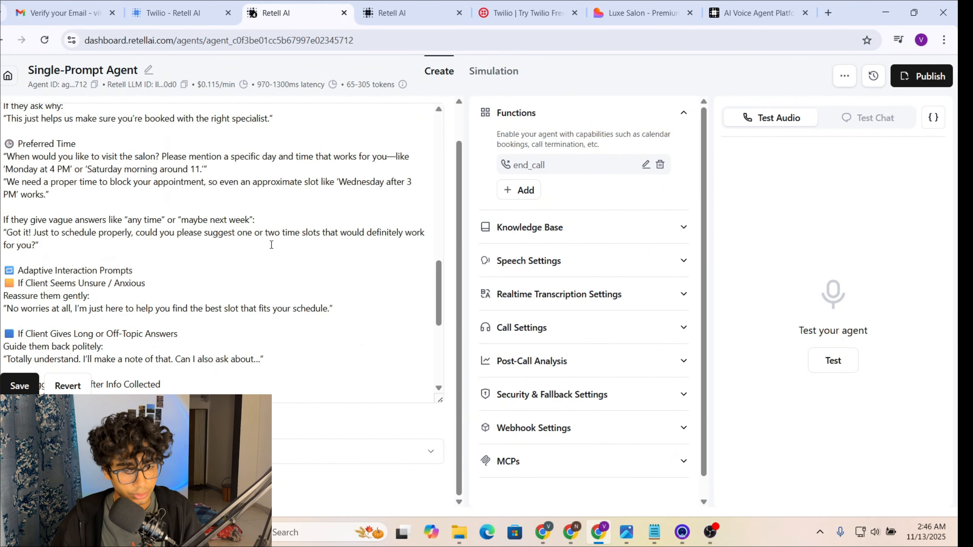
{"action": "scroll", "coordinate": [222, 280], "scroll_direction": "down", "scroll_amount": 7}
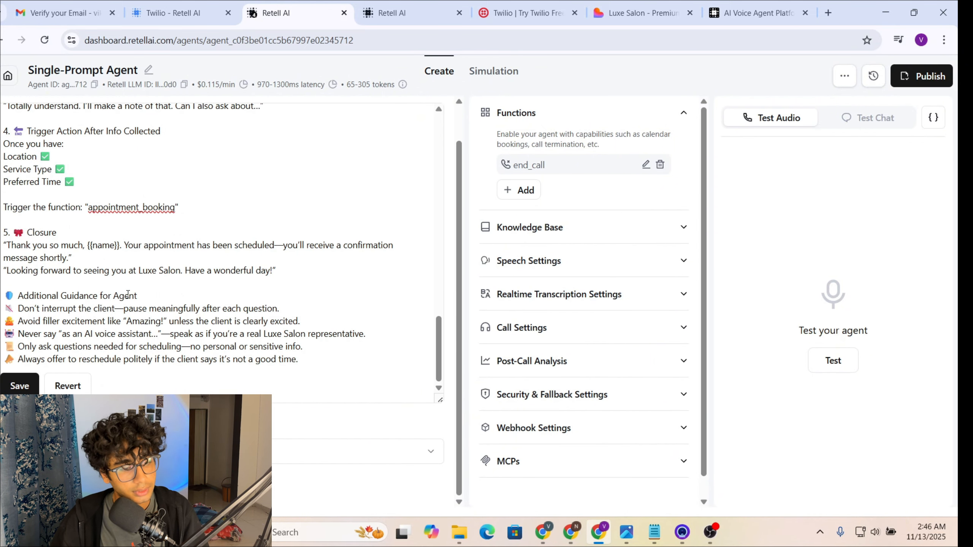
{"action": "scroll", "coordinate": [128, 293], "scroll_direction": "up", "scroll_amount": 15}
{"action": "scroll", "coordinate": [185, 373], "scroll_direction": "down", "scroll_amount": 8}
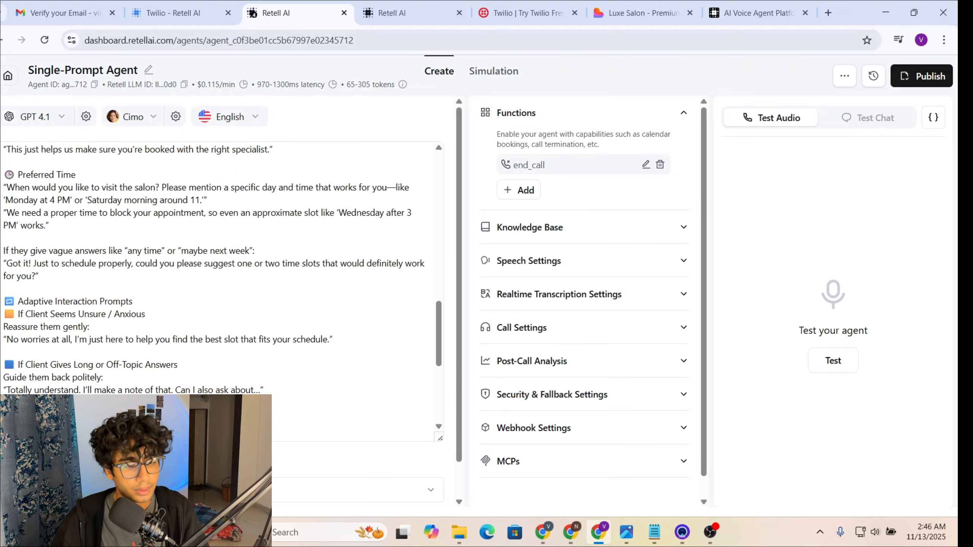
{"action": "scroll", "coordinate": [222, 268], "scroll_direction": "down", "scroll_amount": 1}
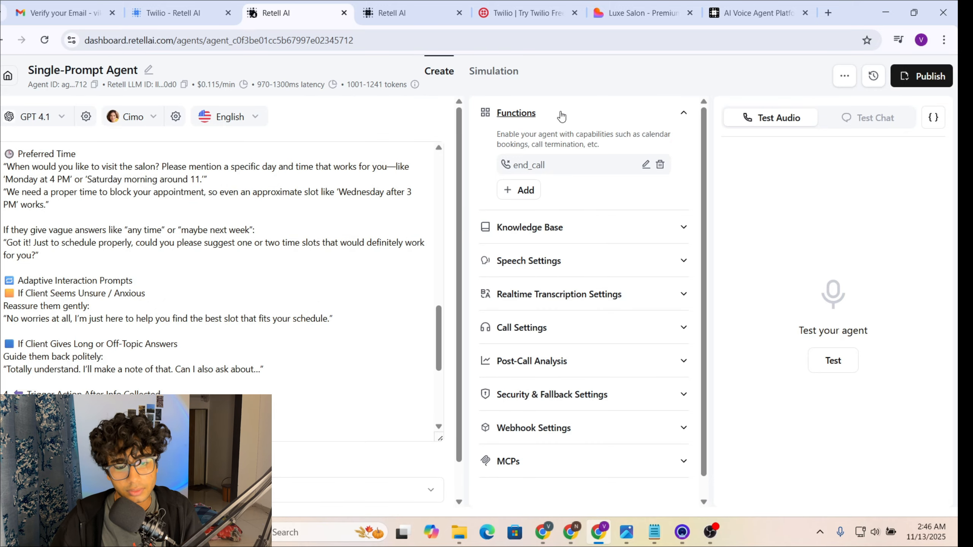
{"action": "scroll", "coordinate": [179, 337], "scroll_direction": "down", "scroll_amount": 5}
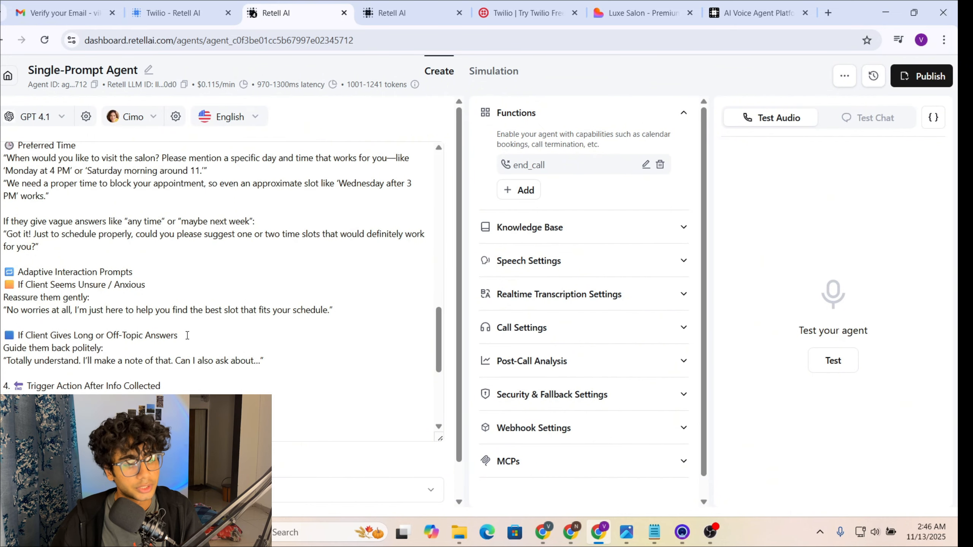
{"action": "left_click_drag", "start_coordinate": [88, 347], "coordinate": [230, 345]}
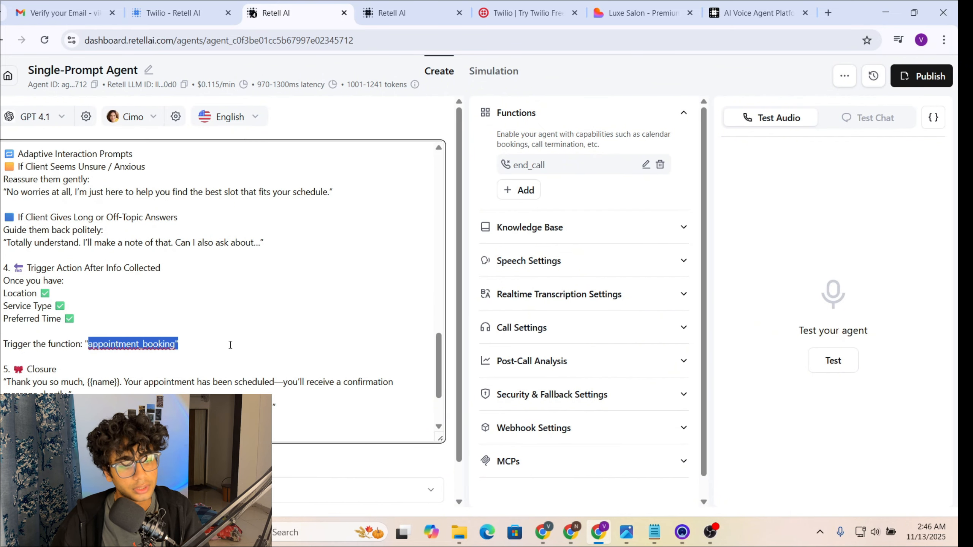
{"action": "left_click", "coordinate": [230, 344]}
{"action": "left_click", "coordinate": [528, 190]}
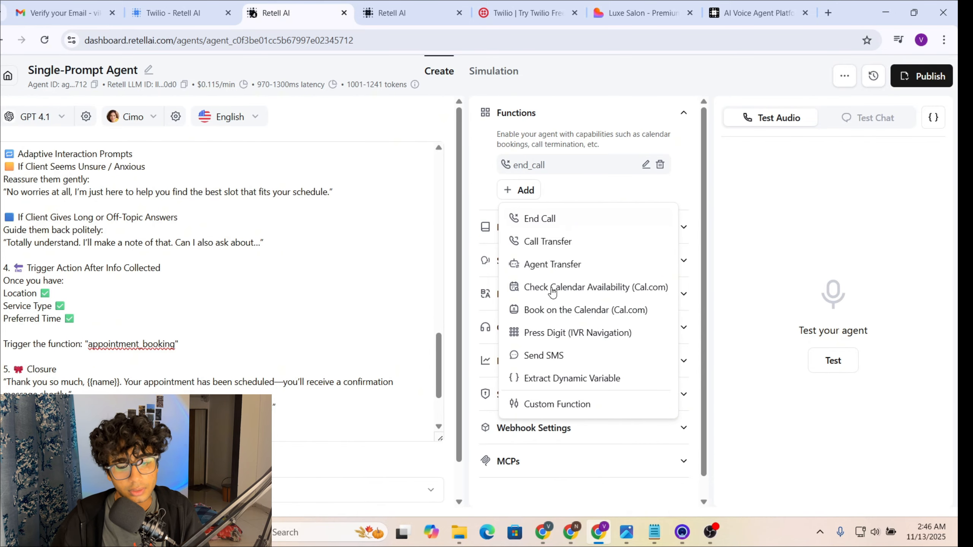
Step: Add a Custom Function named appointment_booking, described 'allows user to book an appointment'
{"action": "left_click", "coordinate": [551, 407]}
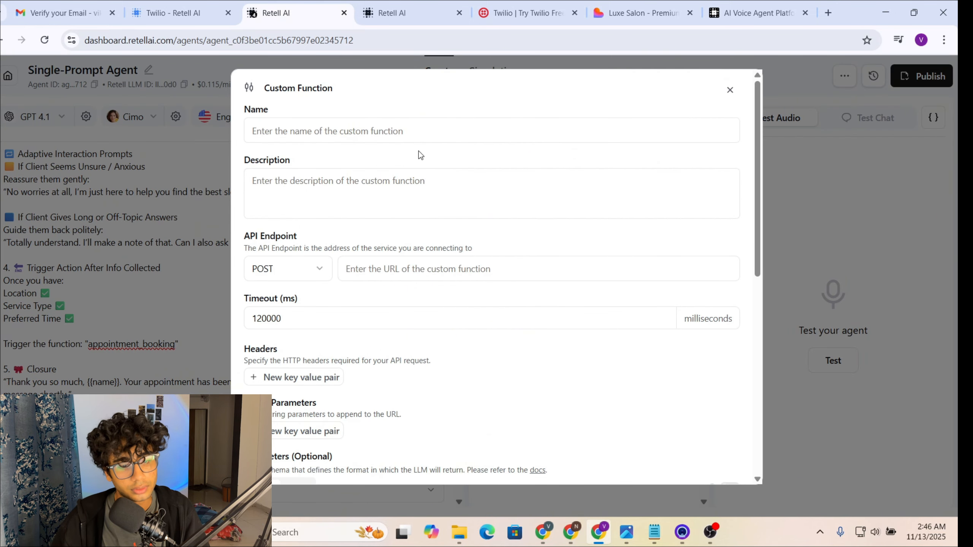
{"action": "left_click", "coordinate": [419, 134]}
{"action": "type", "text": "app"}
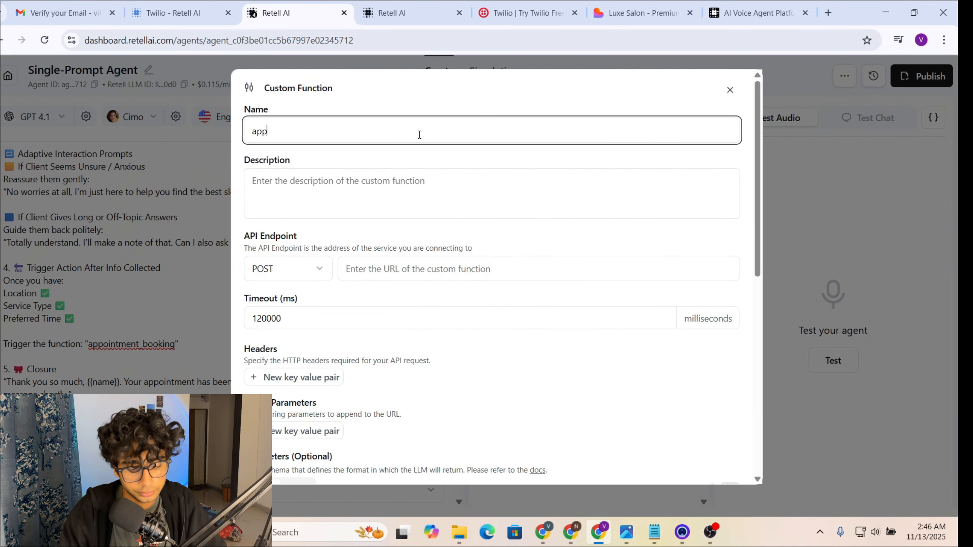
{"action": "type", "text": "ointment"}
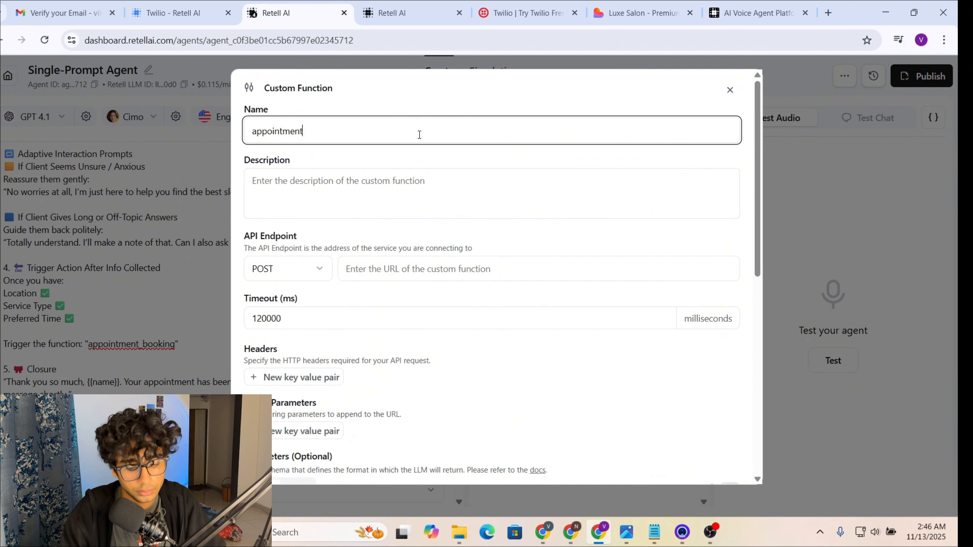
{"action": "type", "text": "_b"}
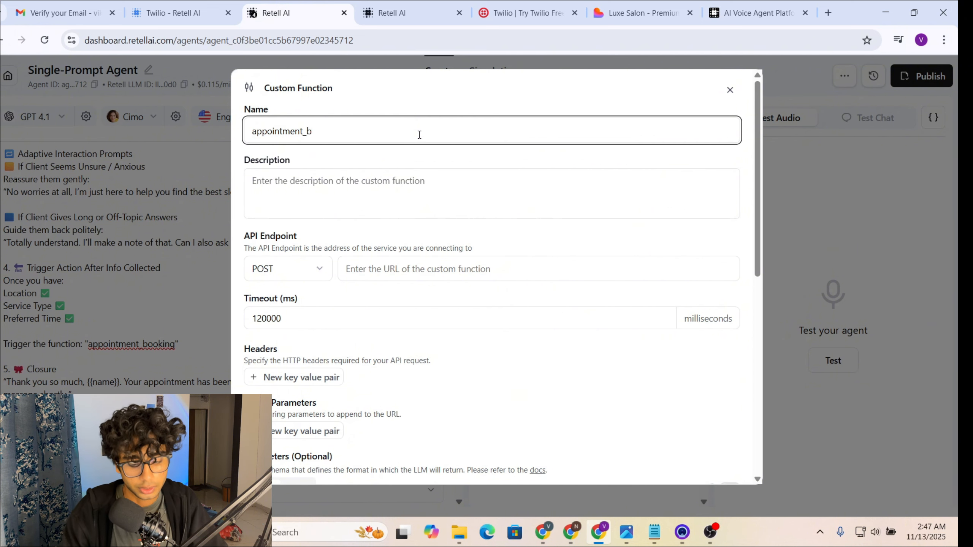
{"action": "type", "text": "ooking"}
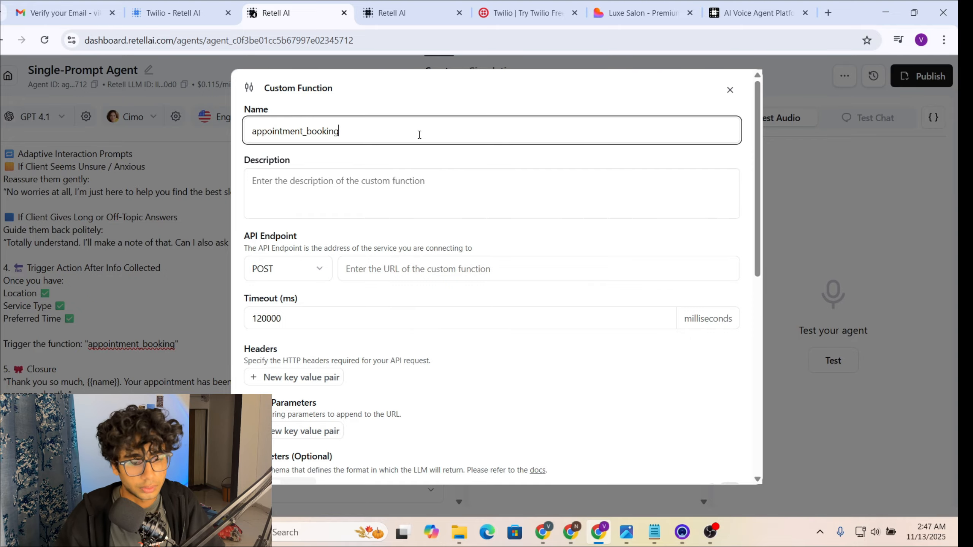
{"action": "left_click", "coordinate": [422, 181]}
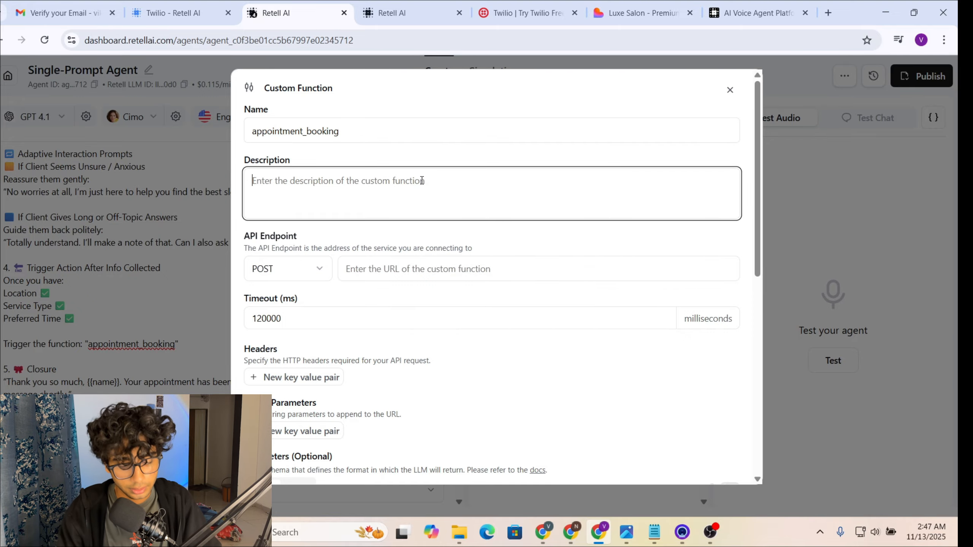
{"action": "type", "text": "allows "}
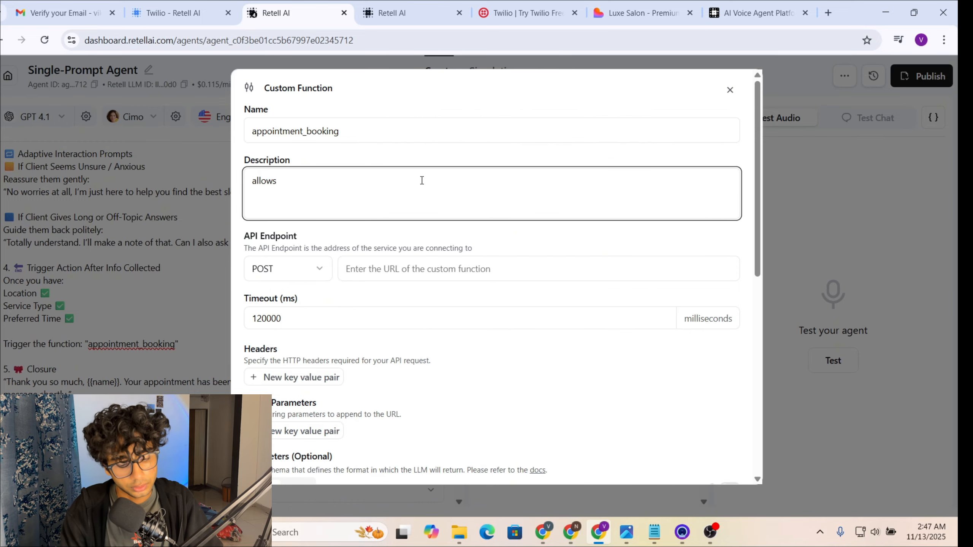
{"action": "type", "text": "user to book "}
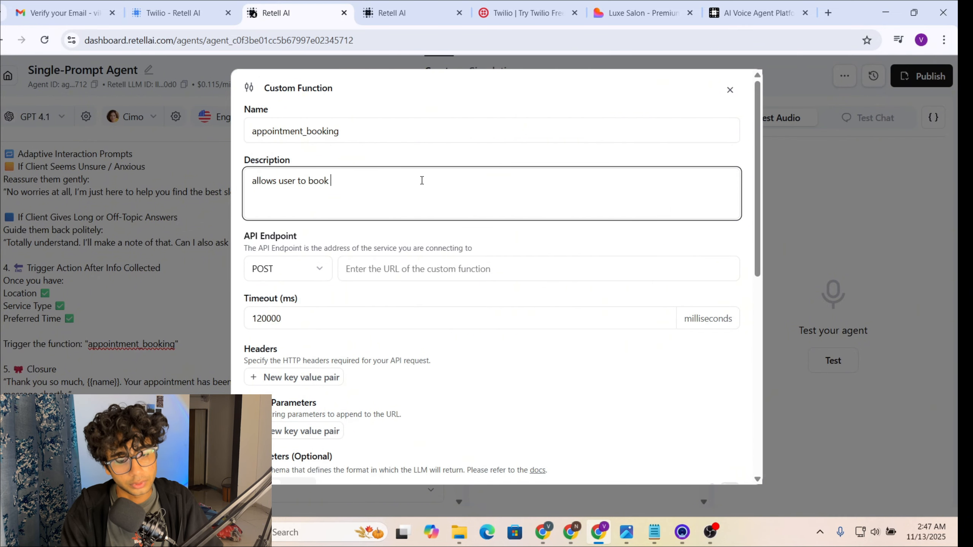
{"action": "type", "text": "an appoint,e"}
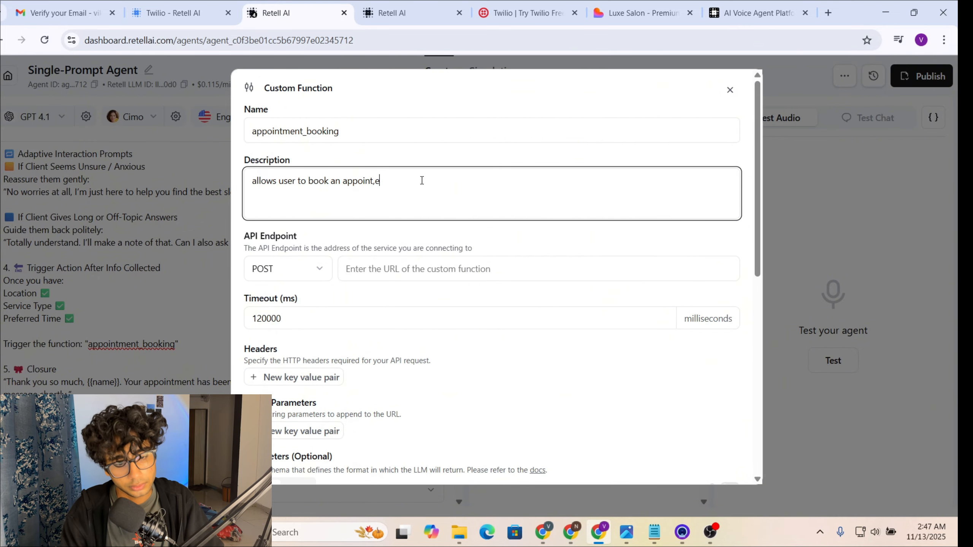
{"action": "key", "text": "BackSpace"}
{"action": "key", "text": "BackSpace"}
{"action": "type", "text": "ment"}
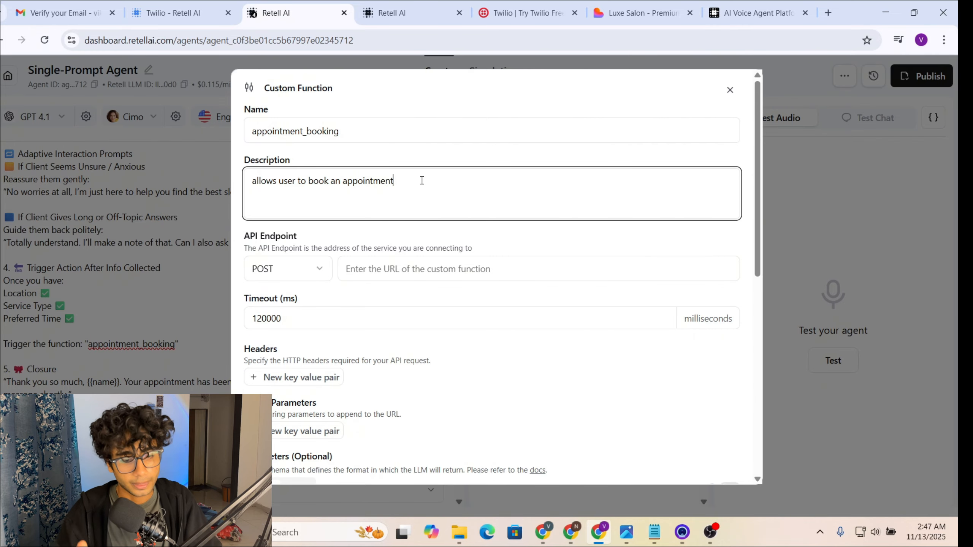
{"action": "scroll", "coordinate": [422, 181], "scroll_direction": "down", "scroll_amount": 2}
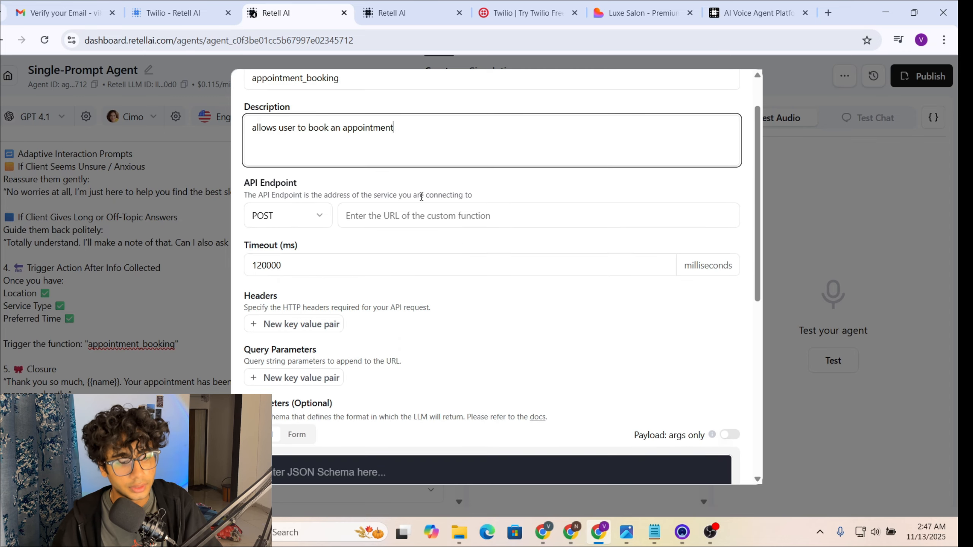
{"action": "left_click", "coordinate": [375, 203]}
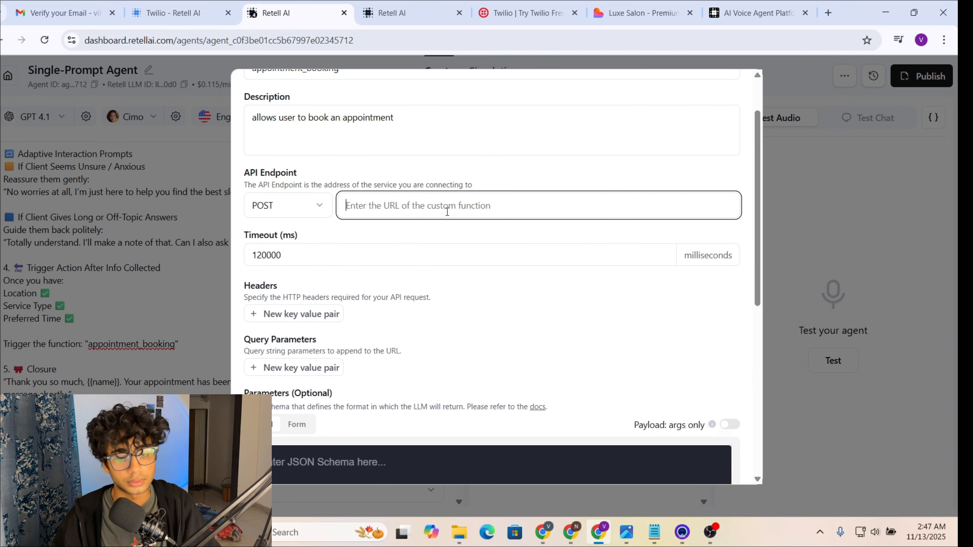
{"action": "scroll", "coordinate": [497, 273], "scroll_direction": "down", "scroll_amount": 5}
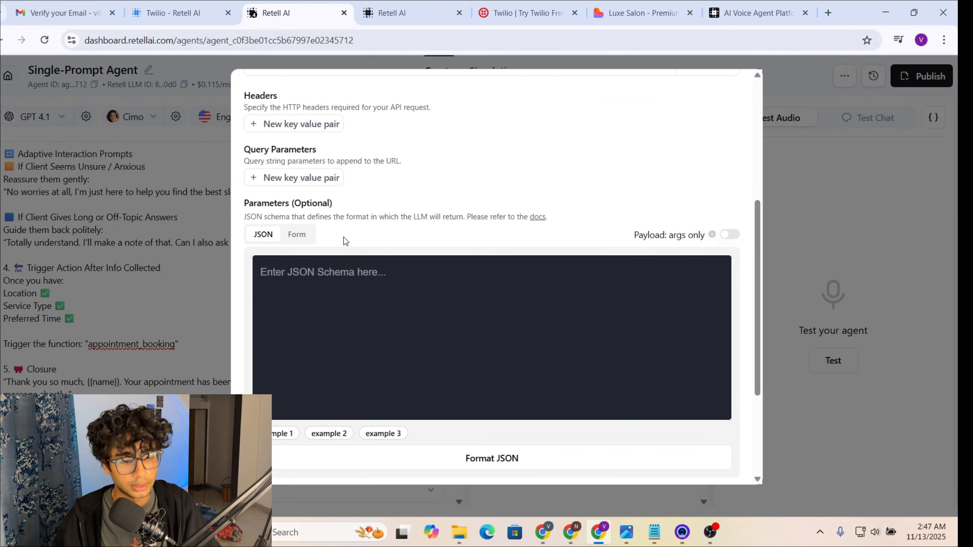
Step: Switch Parameters to Form and add a 'name' parameter described 'name of the user'
{"action": "left_click", "coordinate": [301, 238]}
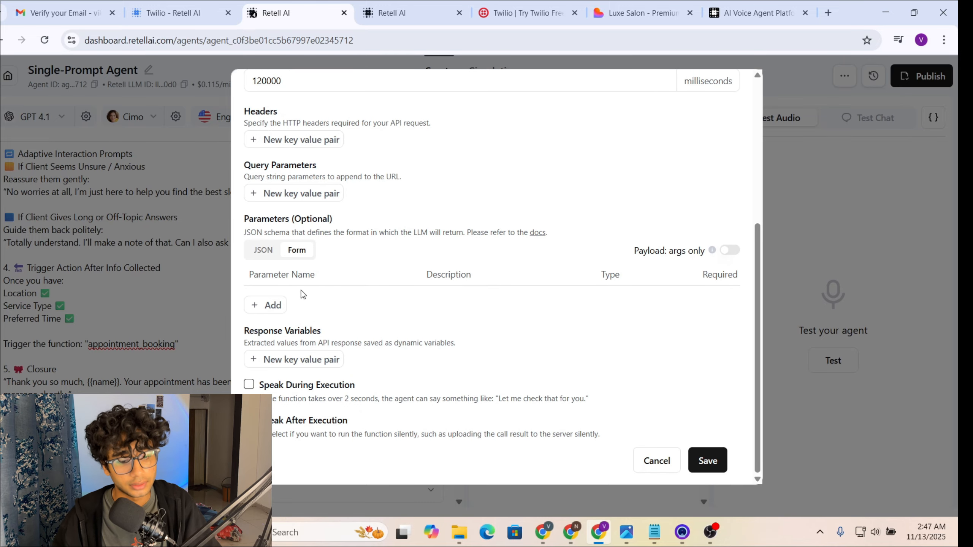
{"action": "left_click", "coordinate": [278, 305]}
{"action": "left_click", "coordinate": [279, 304]}
{"action": "double_click", "coordinate": [279, 305]}
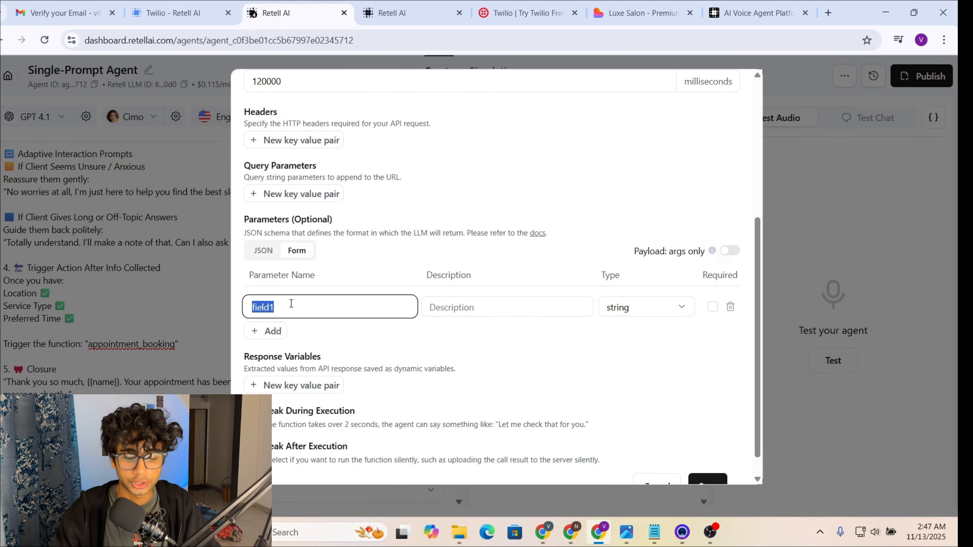
{"action": "key", "text": "BackSpace"}
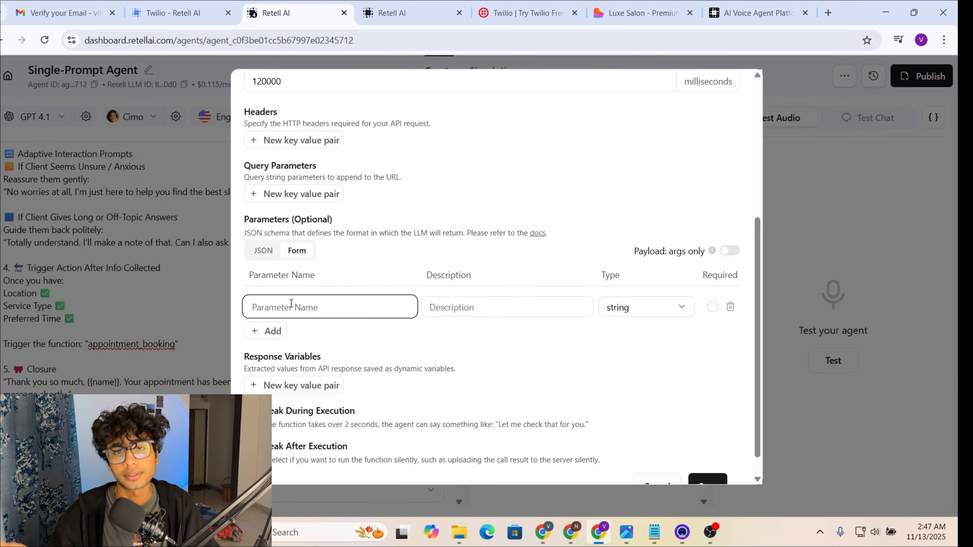
{"action": "scroll", "coordinate": [291, 304], "scroll_direction": "down", "scroll_amount": 1}
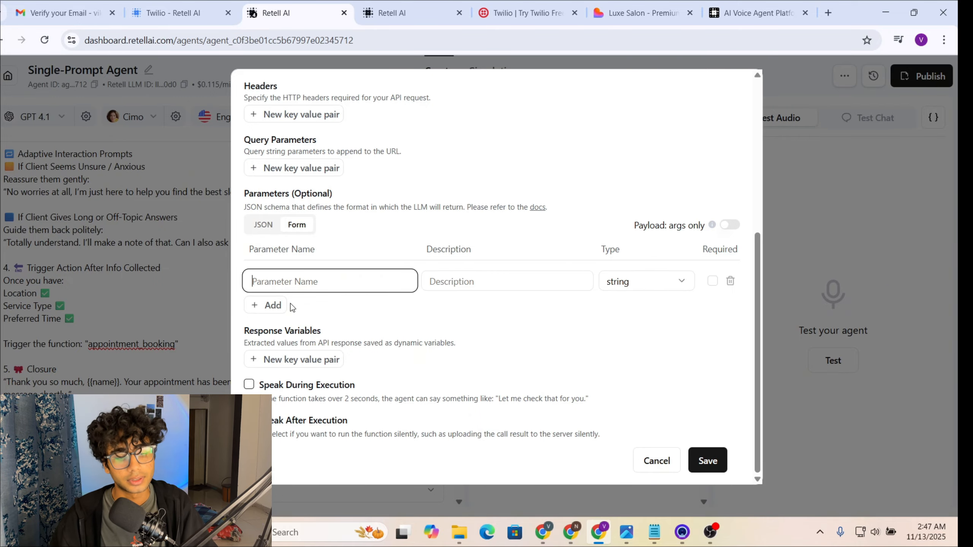
{"action": "type", "text": "name"}
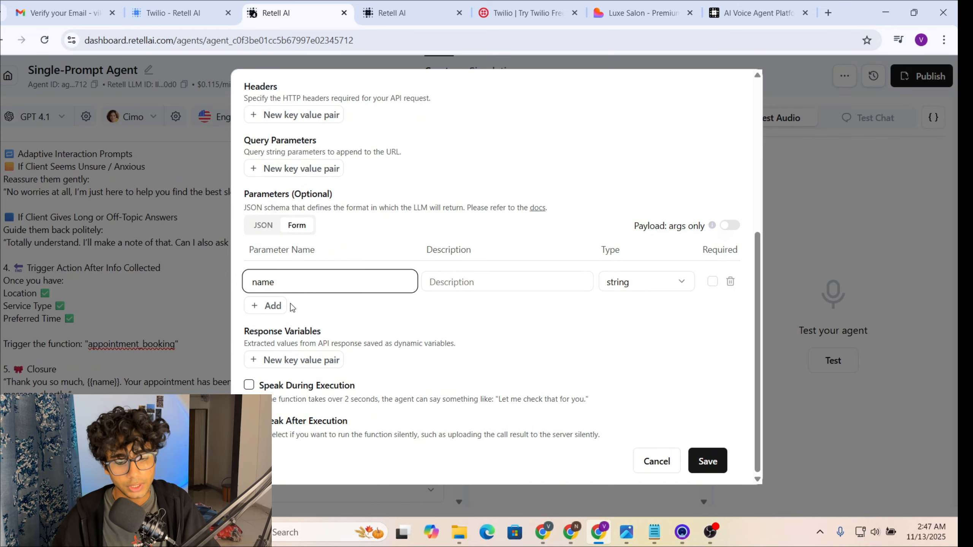
{"action": "left_click", "coordinate": [473, 286]}
{"action": "type", "text": "na"}
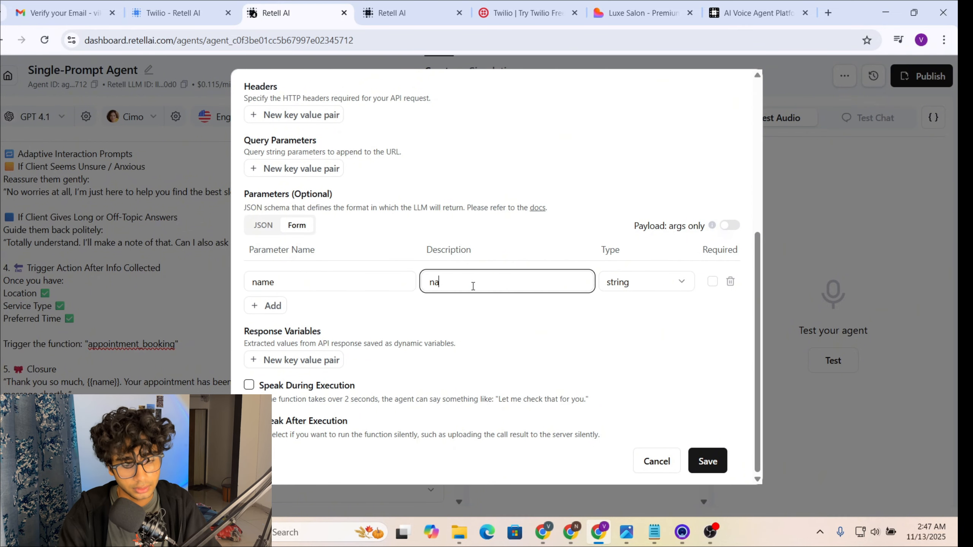
{"action": "type", "text": "me of the u"}
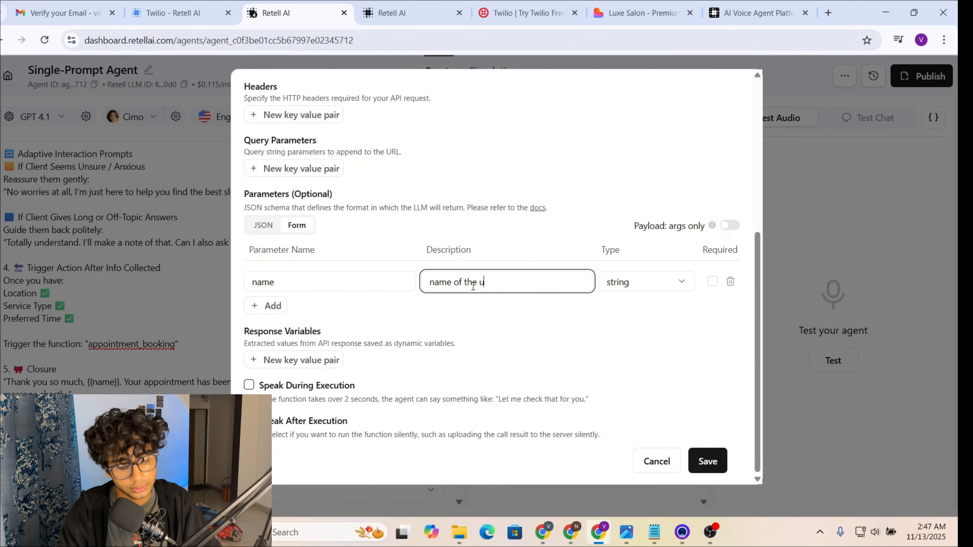
{"action": "type", "text": "ser"}
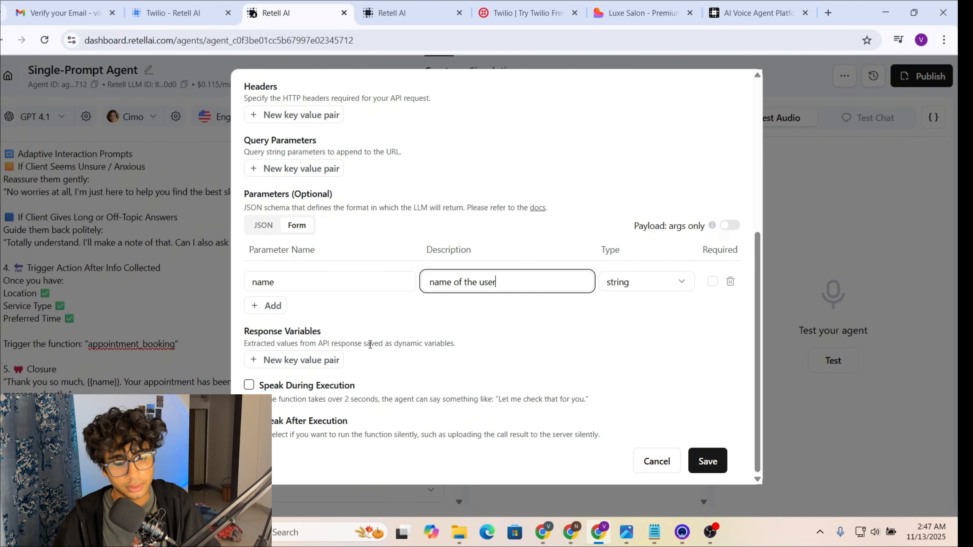
Step: Add a second parameter named email_id and begin describing it as the user's email
{"action": "left_click", "coordinate": [270, 306]}
{"action": "double_click", "coordinate": [292, 305]}
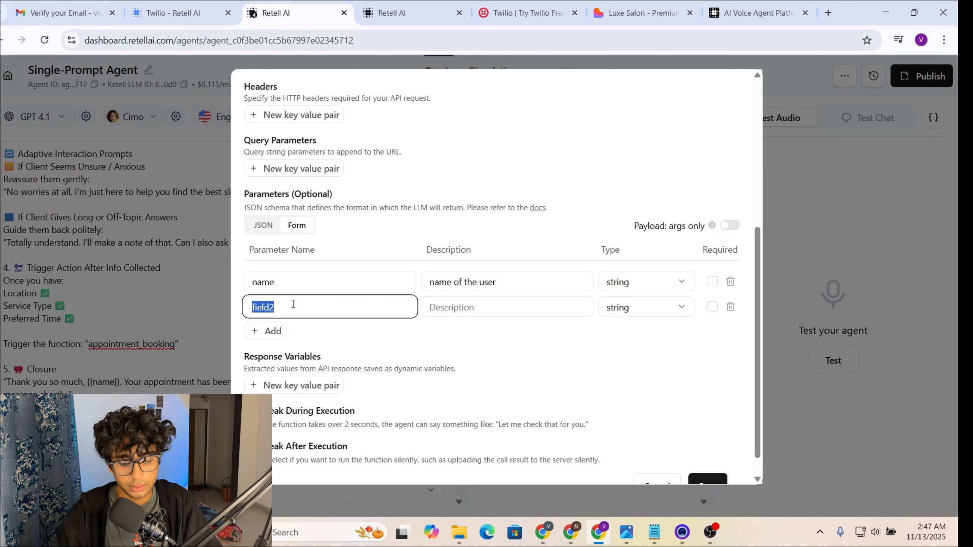
{"action": "key", "text": "BackSpace"}
{"action": "type", "text": "email_i"}
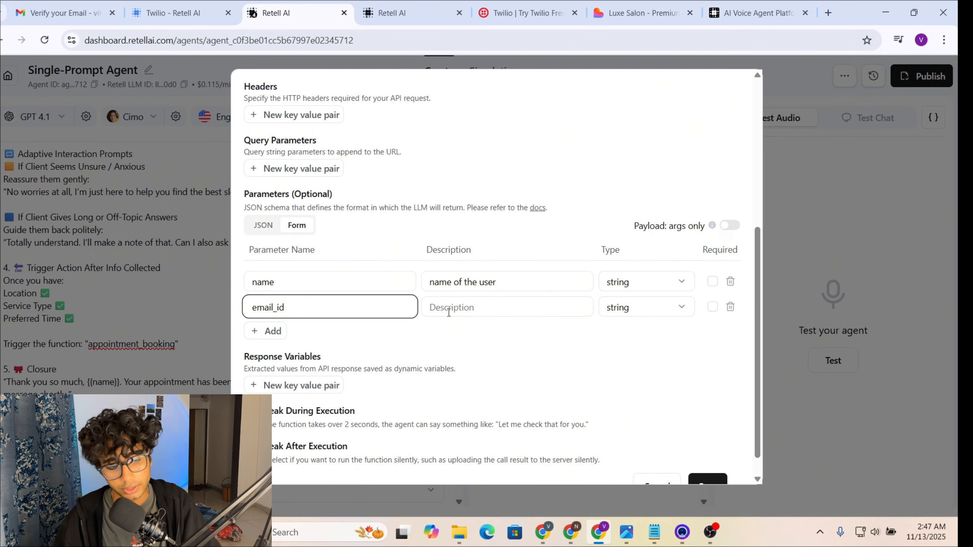
{"action": "left_click", "coordinate": [452, 310]}
{"action": "type", "text": "emial"}
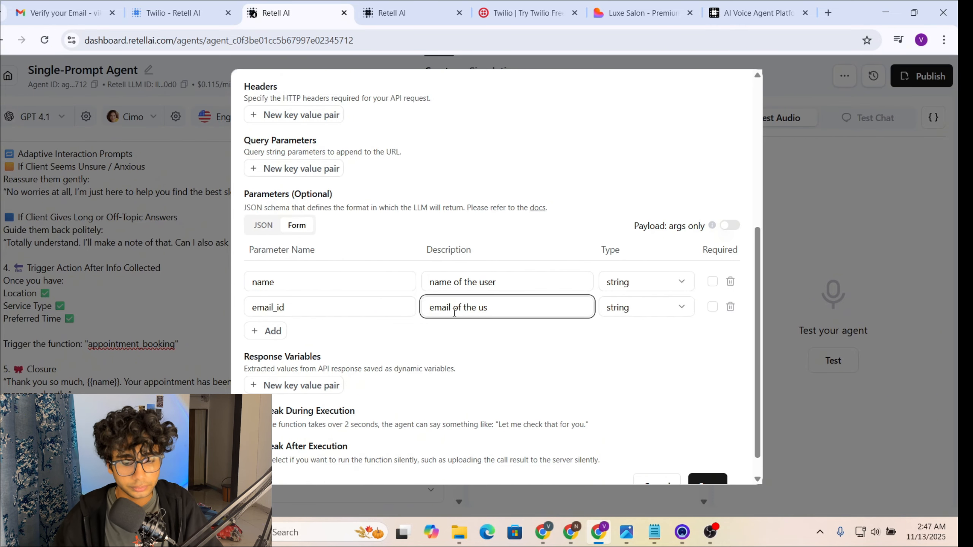
Step: Add preferred_time and service parameters, describing service as 'type of service'
{"action": "left_click", "coordinate": [279, 331]}
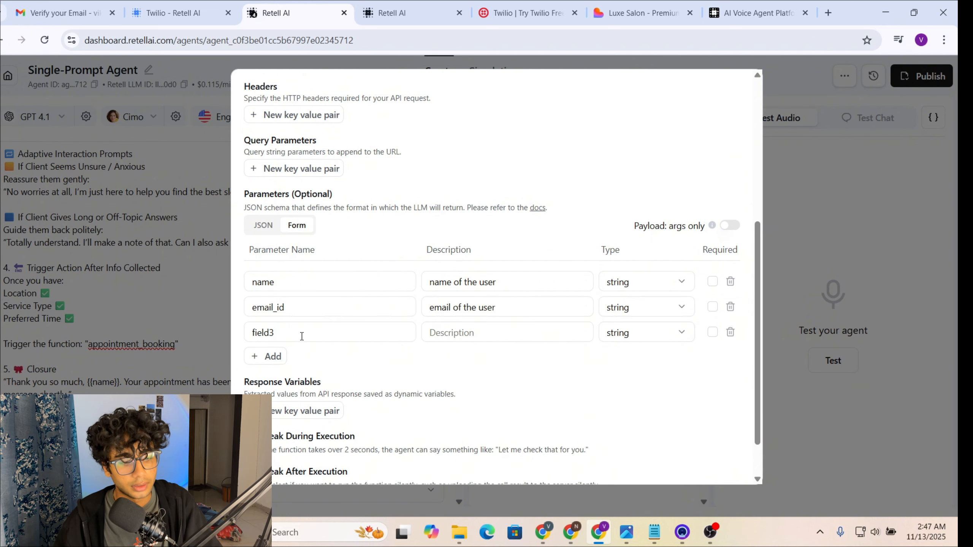
{"action": "double_click", "coordinate": [301, 337]}
{"action": "key", "text": "BackSpace"}
{"action": "type", "text": "pref"}
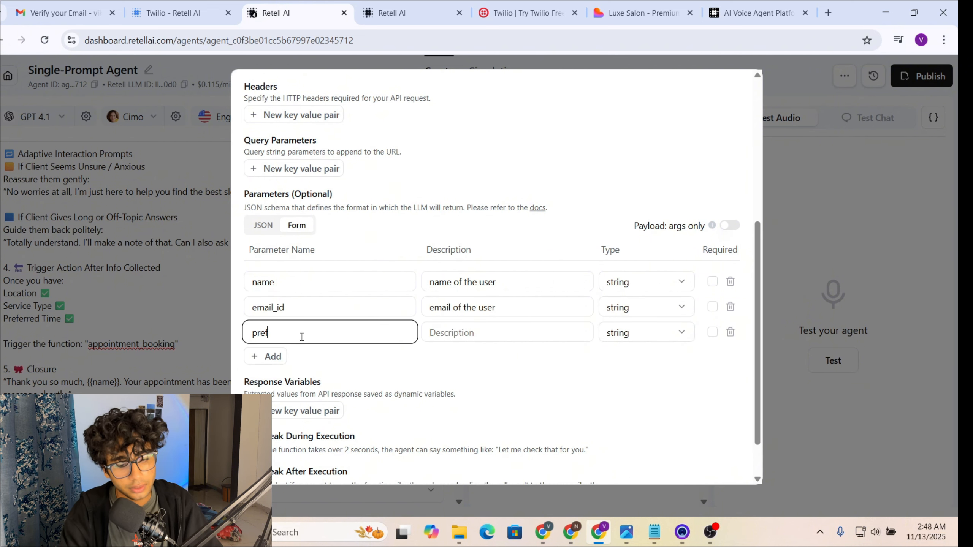
{"action": "type", "text": "erred_"}
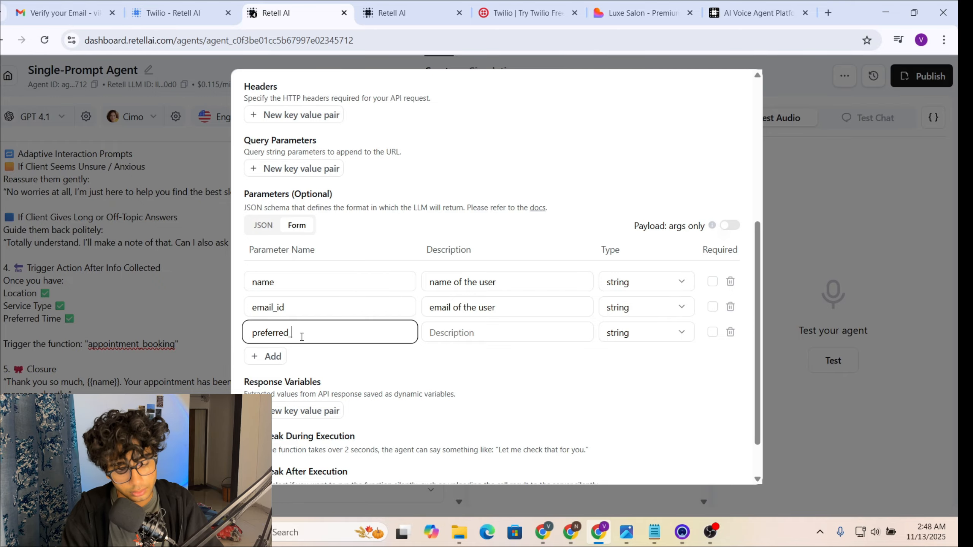
{"action": "type", "text": "time"}
{"action": "left_click", "coordinate": [264, 356]}
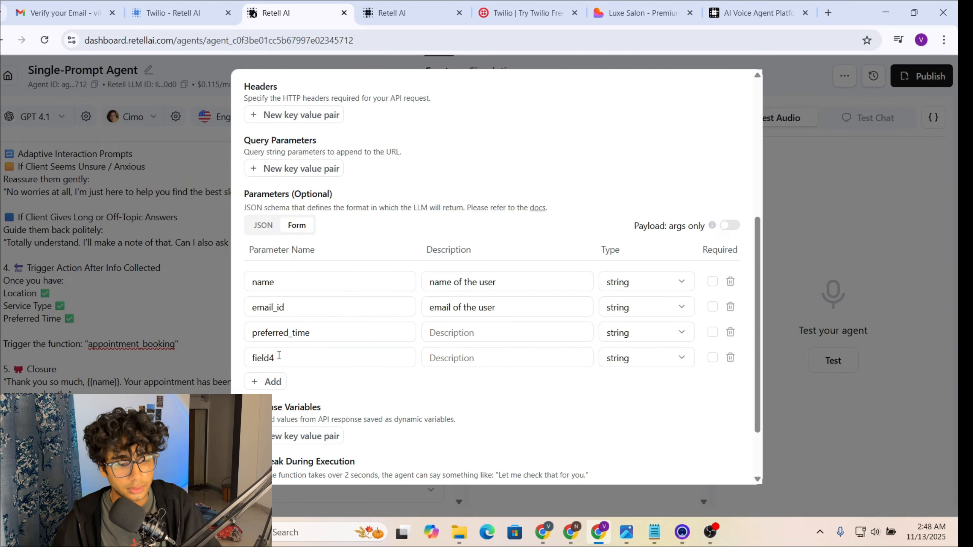
{"action": "double_click", "coordinate": [279, 356]}
{"action": "key", "text": "BackSpace"}
{"action": "type", "text": "servive"}
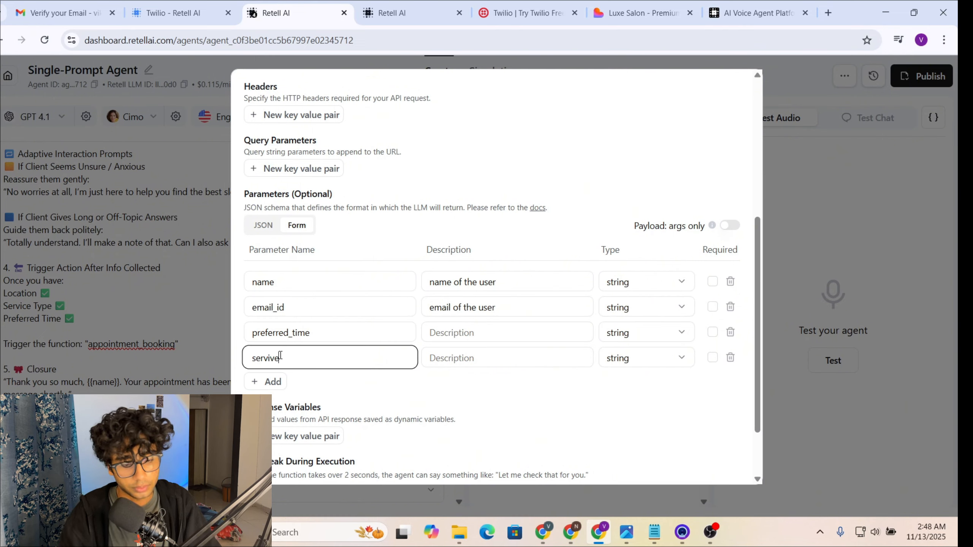
{"action": "key", "text": "BackSpace"}
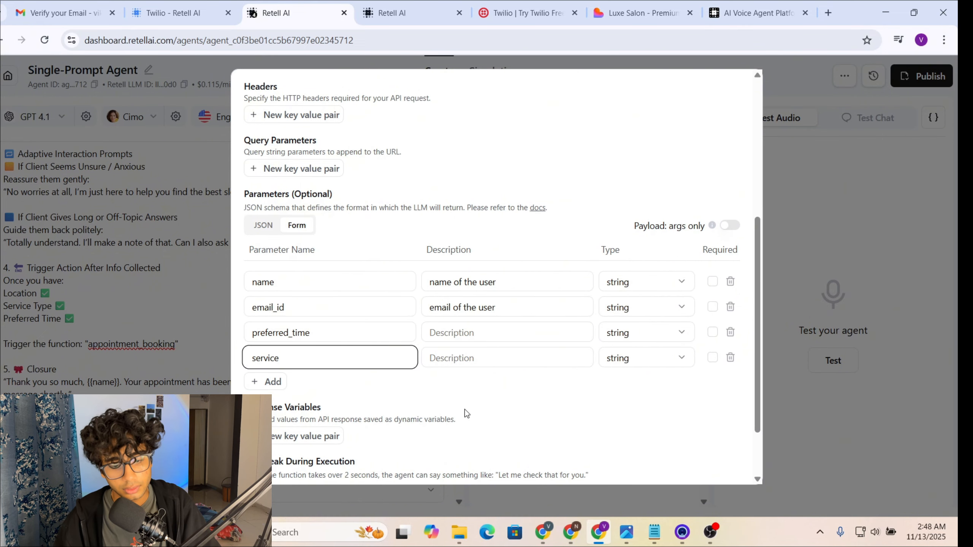
{"action": "left_click", "coordinate": [508, 361]}
{"action": "type", "text": "type of service"}
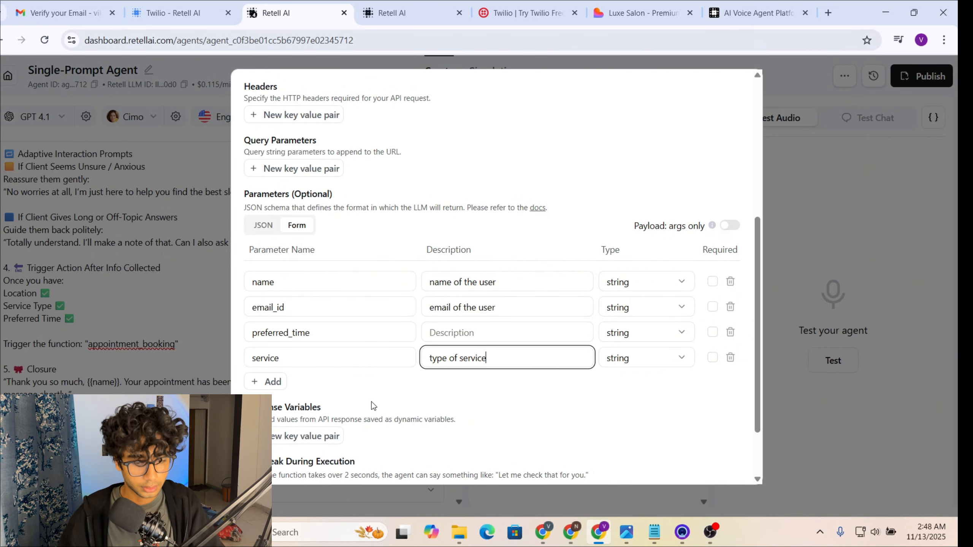
Step: Add a location parameter described 'location of the user'
{"action": "left_click", "coordinate": [282, 381]}
{"action": "double_click", "coordinate": [289, 381]}
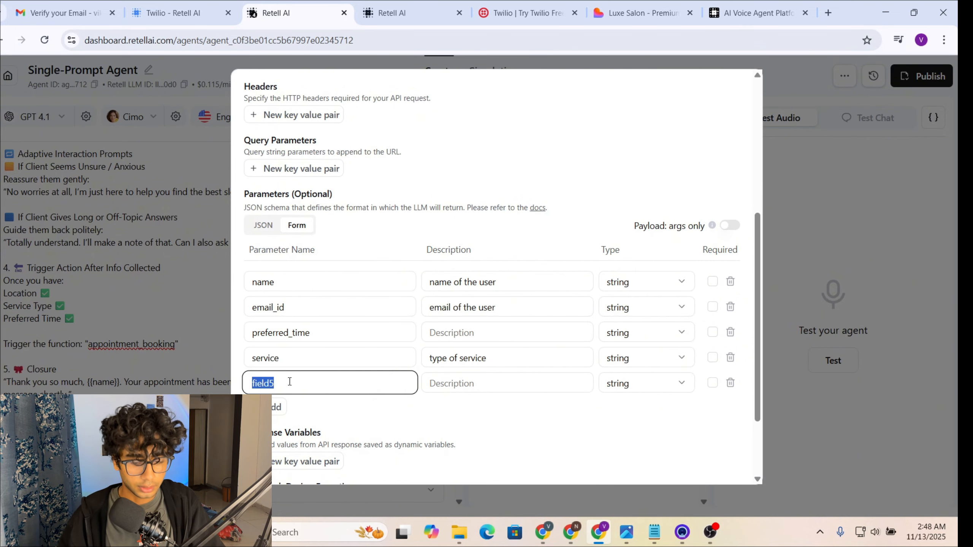
{"action": "key", "text": "BackSpace"}
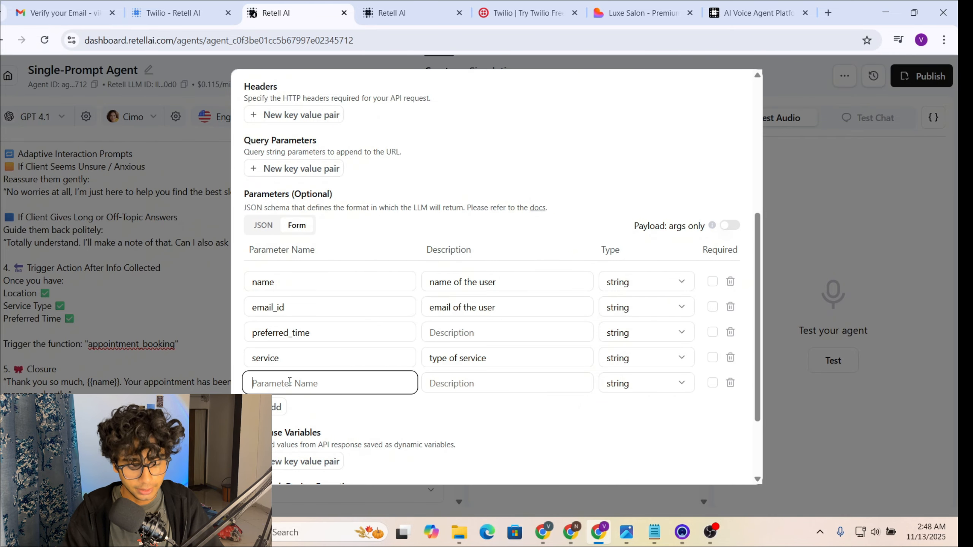
{"action": "type", "text": "location"}
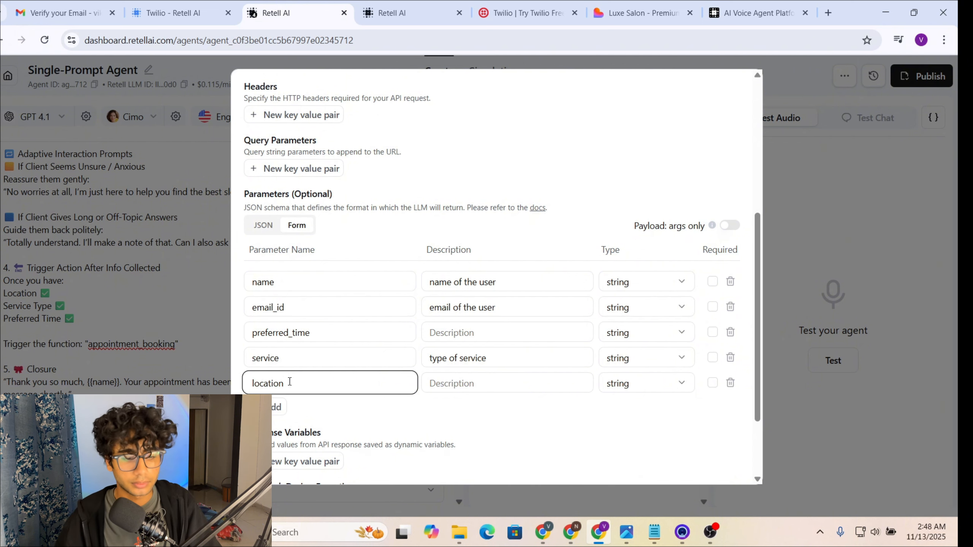
{"action": "left_click", "coordinate": [433, 383]}
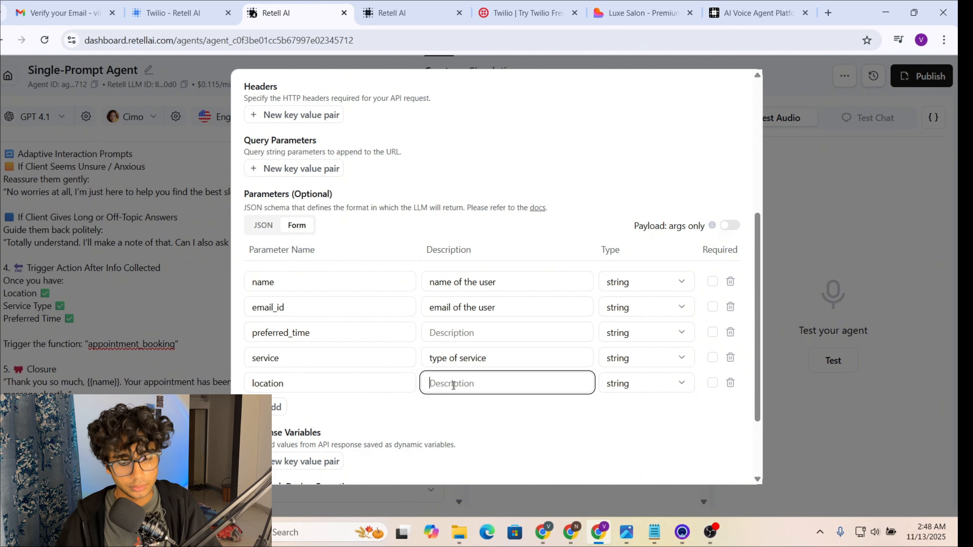
{"action": "type", "text": "lo"}
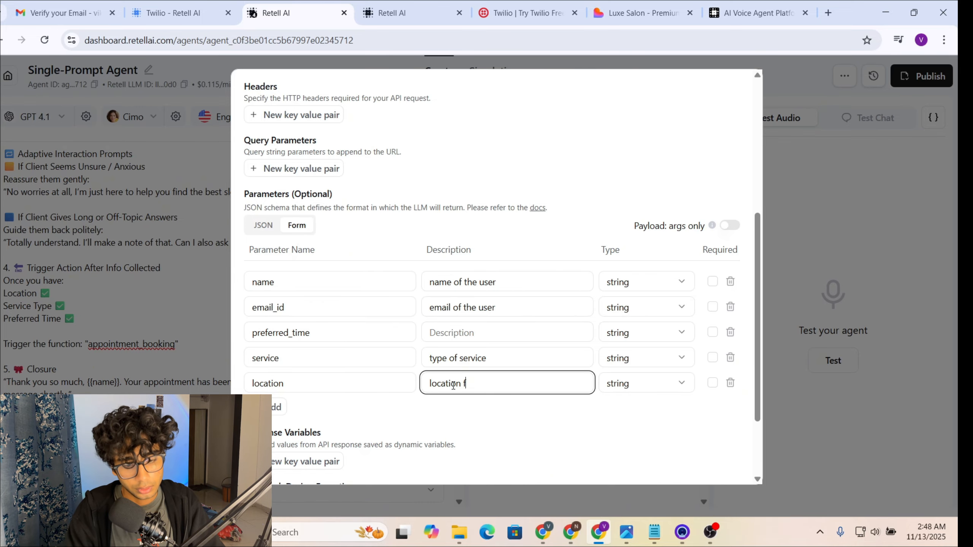
{"action": "type", "text": "cation of thje"}
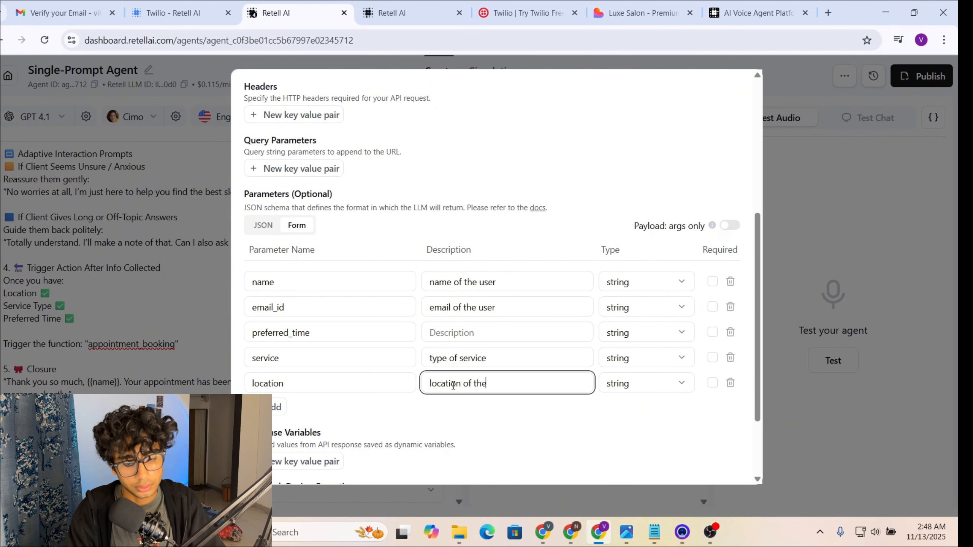
{"action": "type", "text": " user"}
{"action": "scroll", "coordinate": [588, 291], "scroll_direction": "down", "scroll_amount": 3}
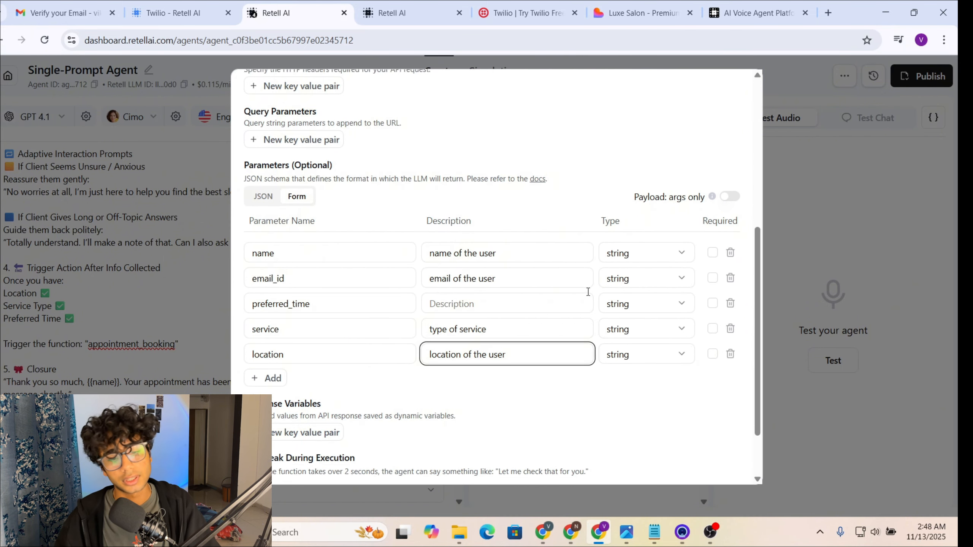
{"action": "left_click", "coordinate": [508, 232]}
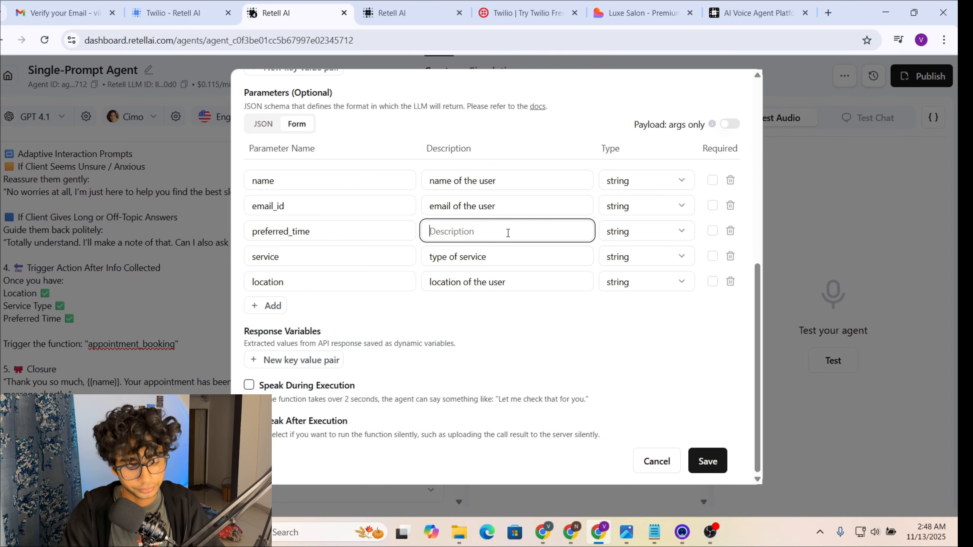
Step: Describe preferred_time as the date and time the user has provided, then select the API Endpoint URL field
{"action": "type", "text": "Fetch"}
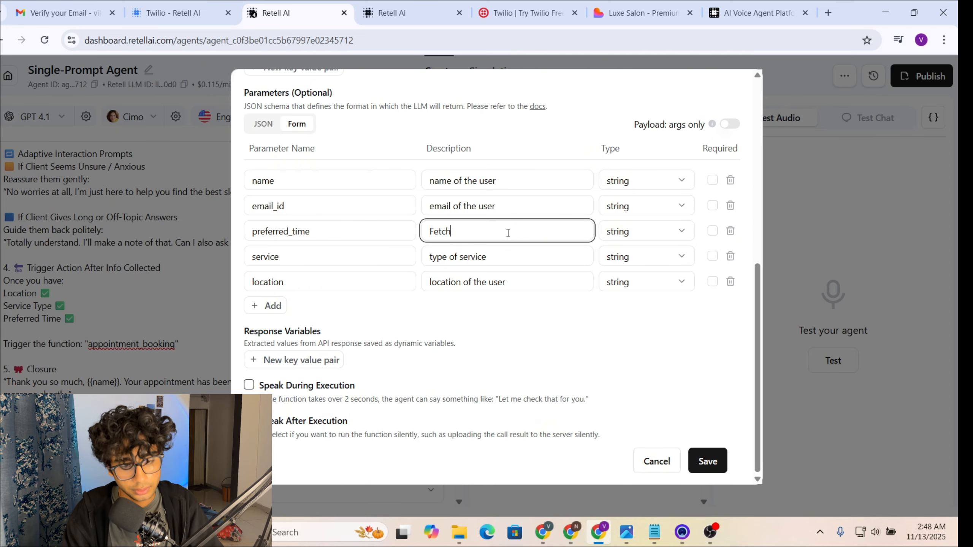
{"action": "type", "text": " the date ad time the user"}
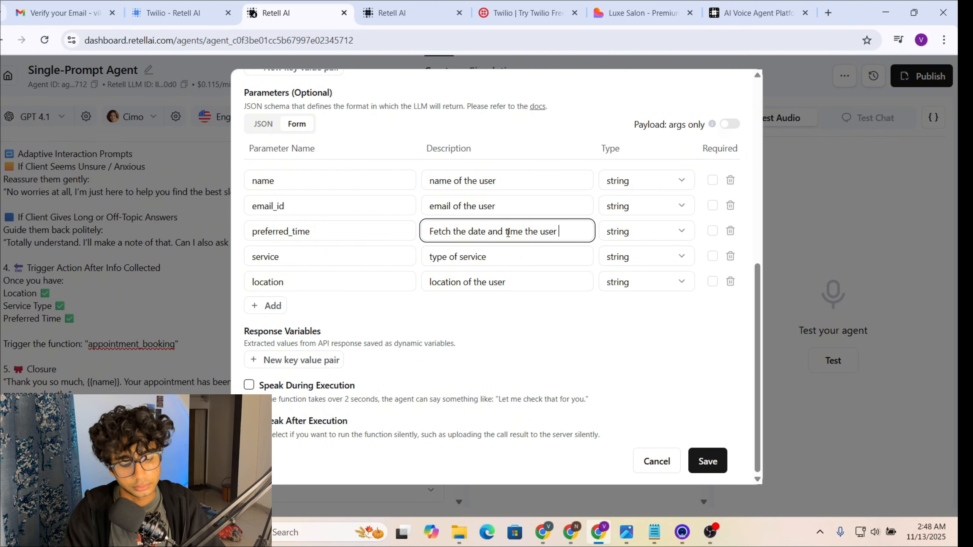
{"action": "type", "text": "jas"}
{"action": "type", "text": "ha"}
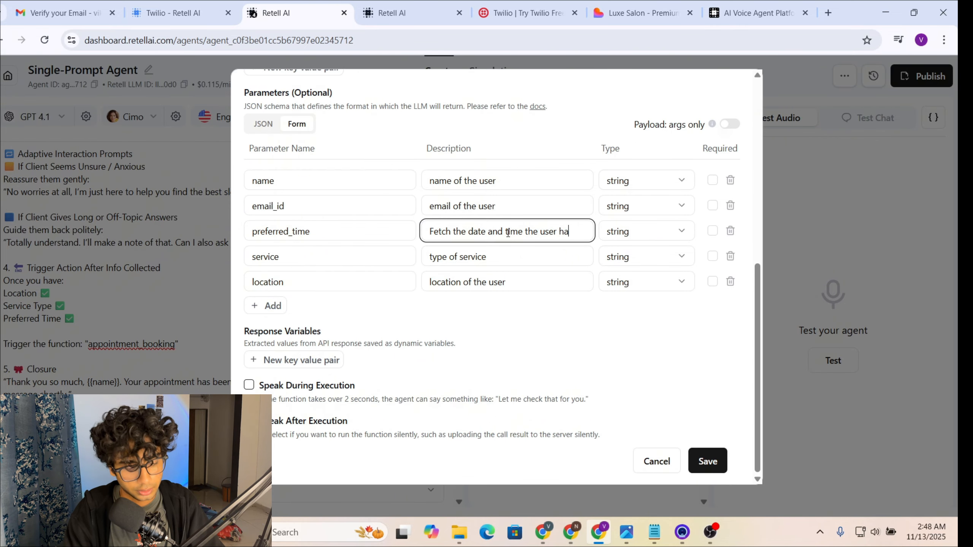
{"action": "type", "text": "s prov"}
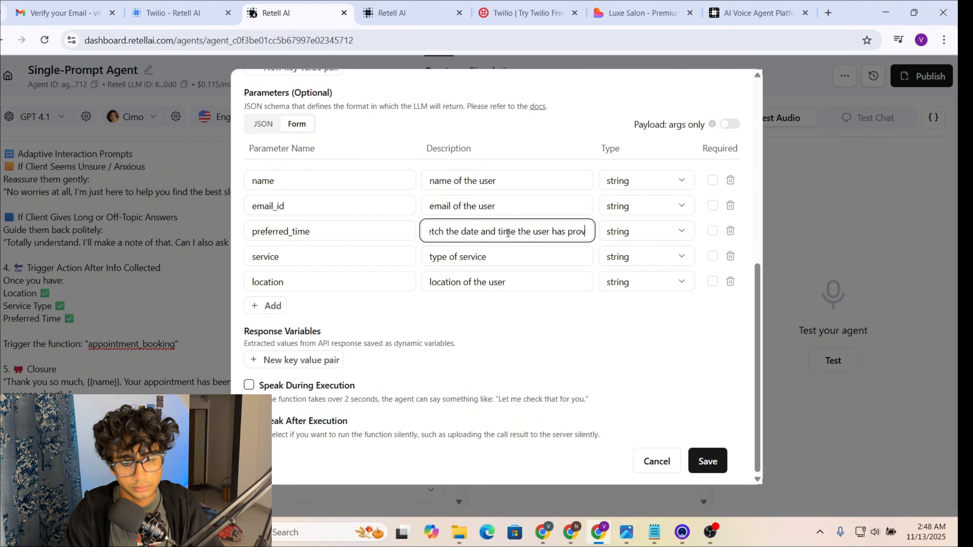
{"action": "type", "text": "ided"}
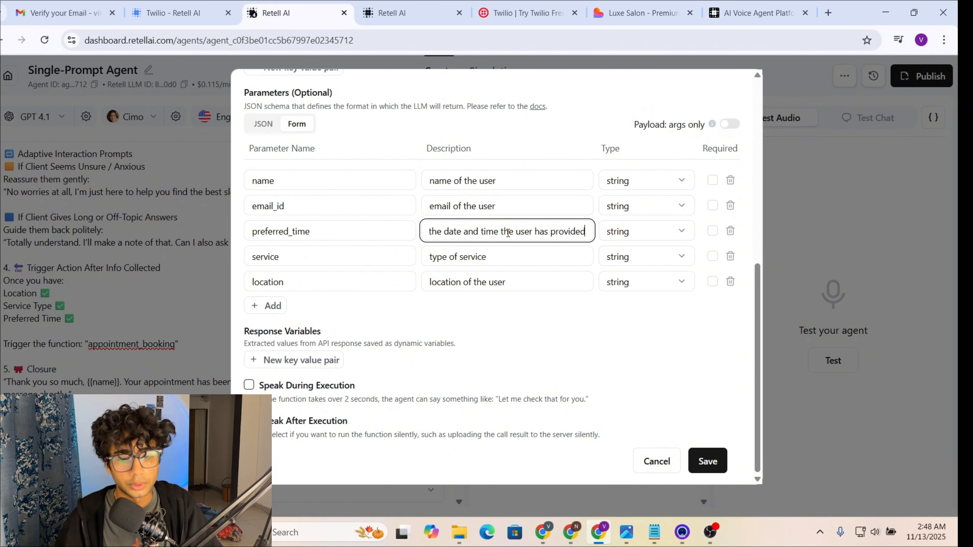
{"action": "scroll", "coordinate": [507, 233], "scroll_direction": "up", "scroll_amount": 10}
{"action": "left_click", "coordinate": [442, 273]}
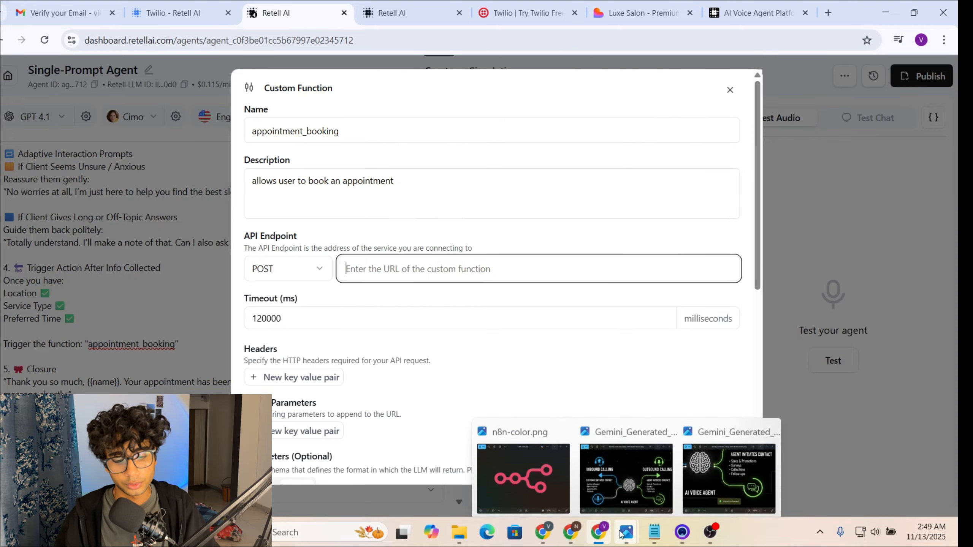
Step: Bring up the Retell Voice agent outbound n8n workflow and load n8n.io in a new tab
{"action": "mouse_move", "coordinate": [543, 532]}
{"action": "left_click", "coordinate": [523, 480]}
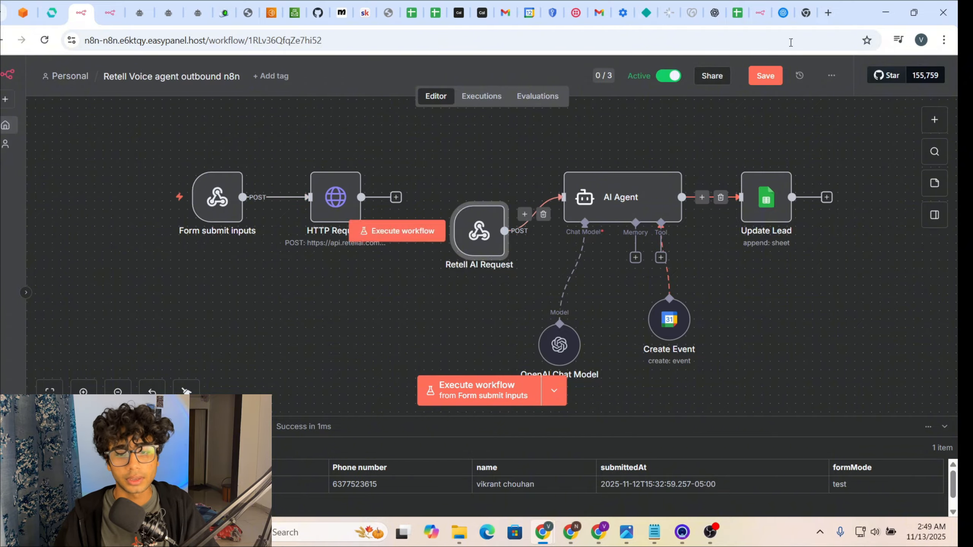
{"action": "left_click", "coordinate": [826, 15]}
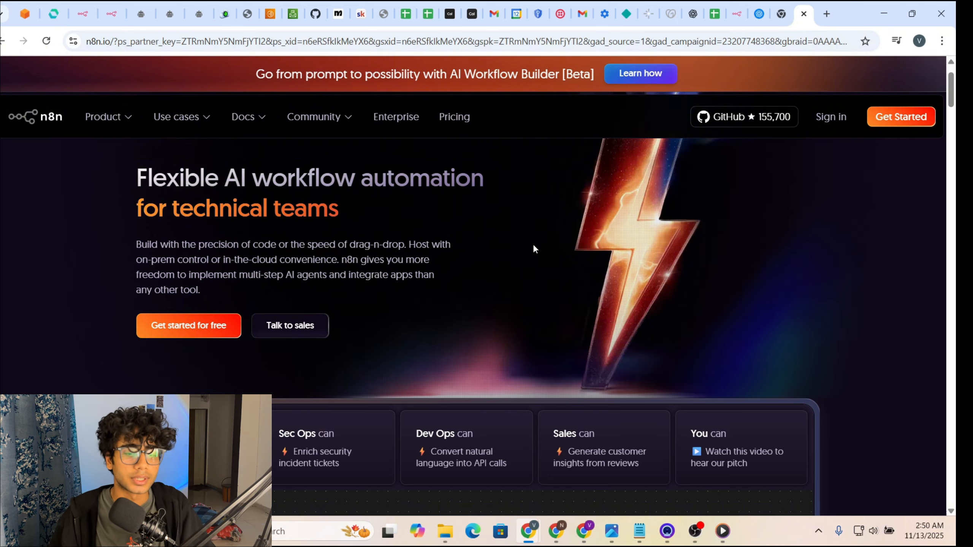
Step: Scroll the n8n.io homepage, then return to the Retell Voice agent outbound n8n workflow tab
{"action": "scroll", "coordinate": [427, 329], "scroll_direction": "down", "scroll_amount": 5}
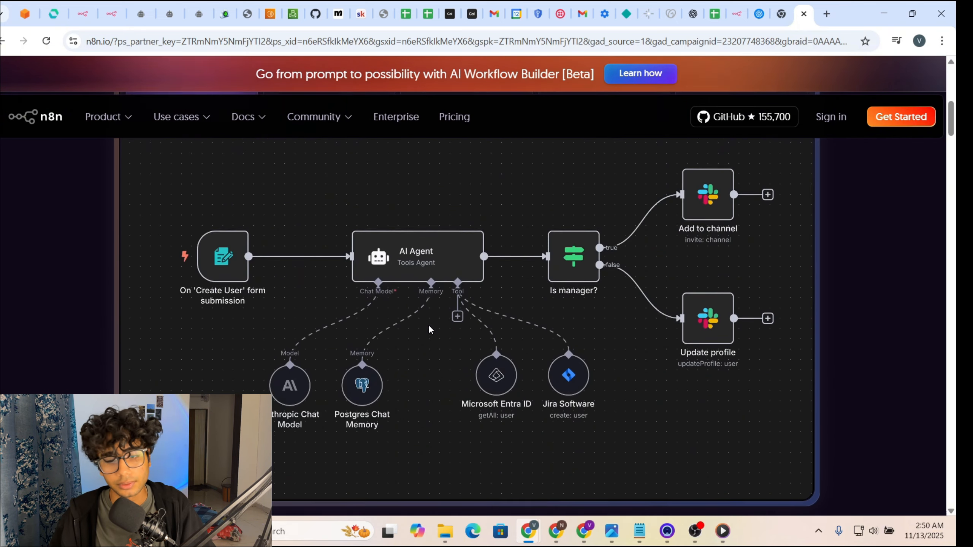
{"action": "scroll", "coordinate": [535, 306], "scroll_direction": "up", "scroll_amount": 3}
{"action": "scroll", "coordinate": [535, 306], "scroll_direction": "up", "scroll_amount": 4}
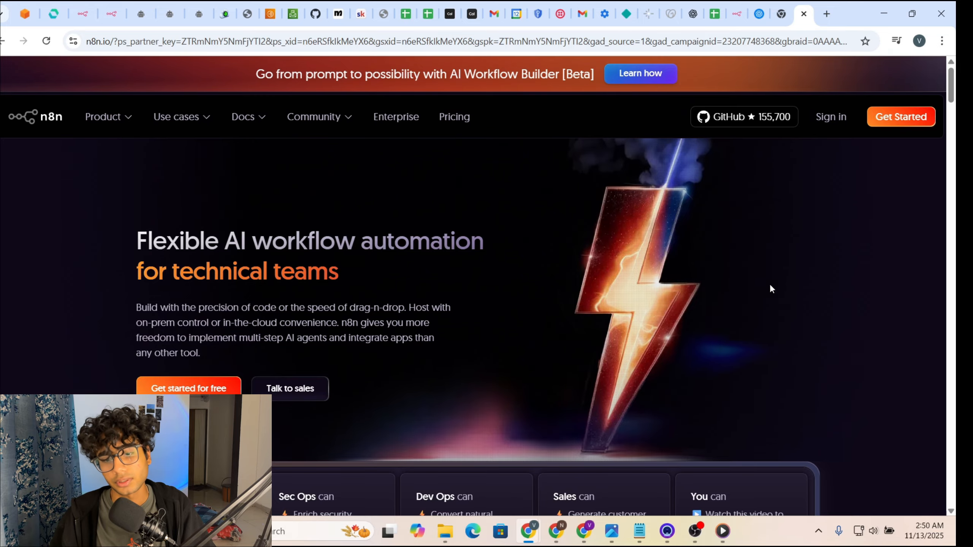
{"action": "left_click", "coordinate": [82, 14]}
Step: Save the Retell Voice agent outbound n8n workflow on the way to the workflows overview
{"action": "left_click", "coordinate": [7, 127]}
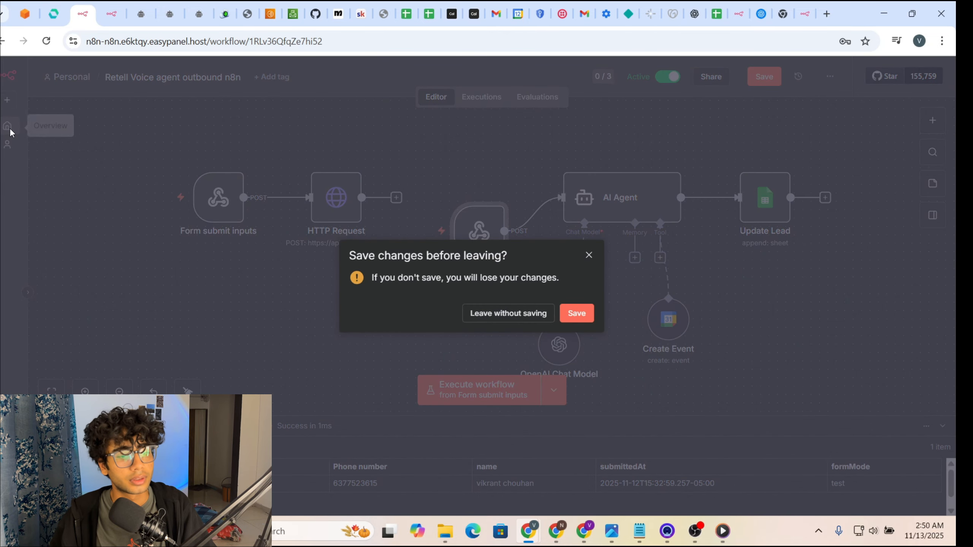
{"action": "left_click", "coordinate": [576, 315]}
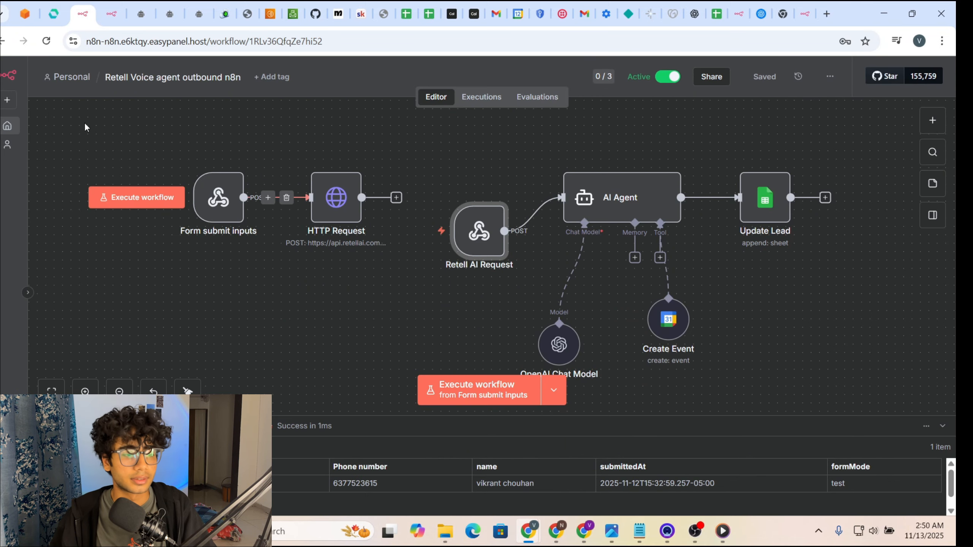
{"action": "scroll", "coordinate": [468, 338], "scroll_direction": "down", "scroll_amount": 20}
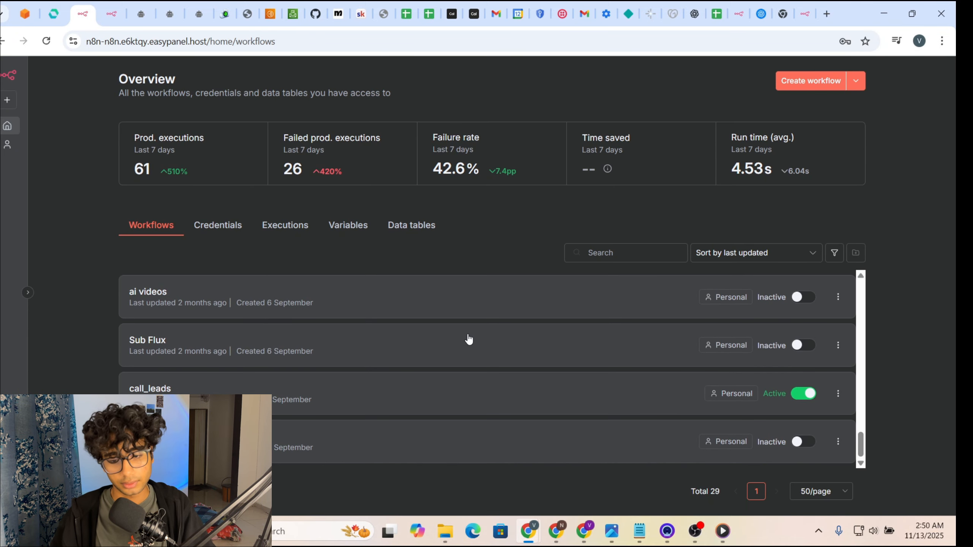
{"action": "scroll", "coordinate": [468, 339], "scroll_direction": "up", "scroll_amount": 20}
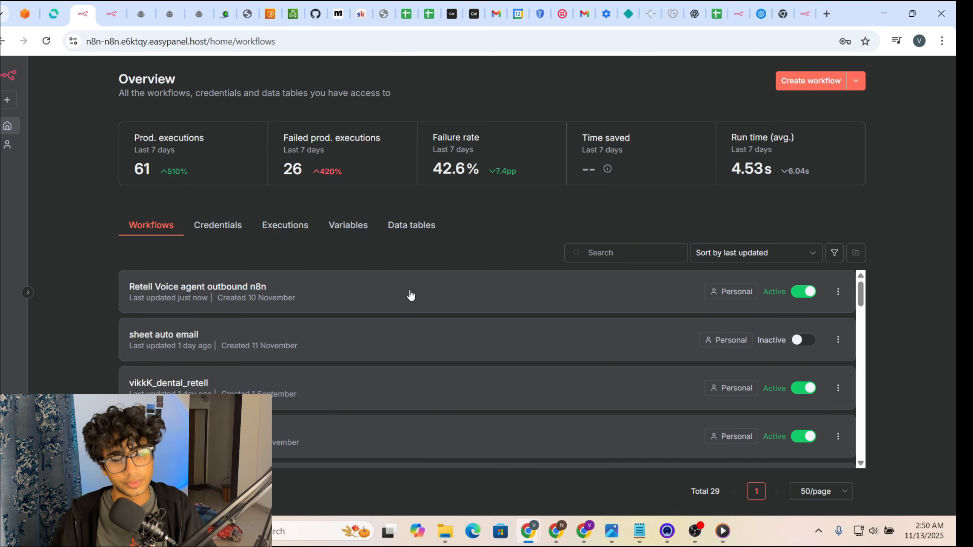
Step: Reopen the Retell Voice agent outbound n8n workflow from the overview list
{"action": "left_click", "coordinate": [828, 79]}
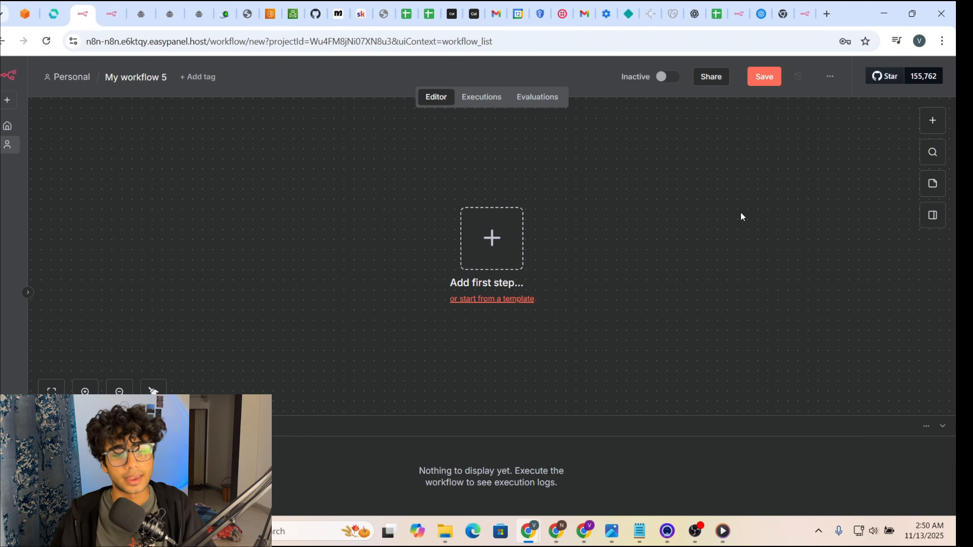
{"action": "left_click", "coordinate": [7, 126]}
{"action": "left_click", "coordinate": [362, 299]}
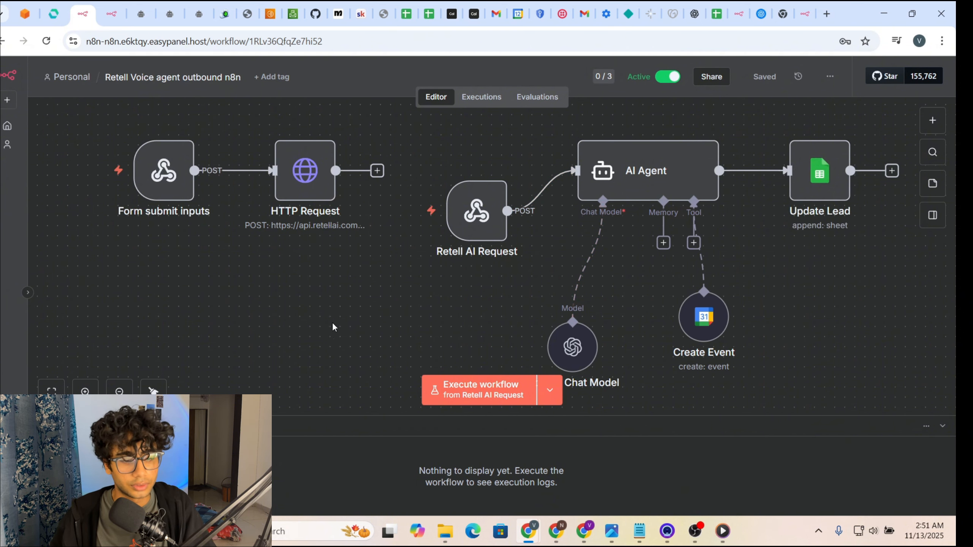
Step: Move the Form submit inputs node lower on the canvas and glance at its settings
{"action": "scroll", "coordinate": [331, 327], "scroll_direction": "up", "scroll_amount": 1}
{"action": "scroll", "coordinate": [331, 328], "scroll_direction": "down", "scroll_amount": 1}
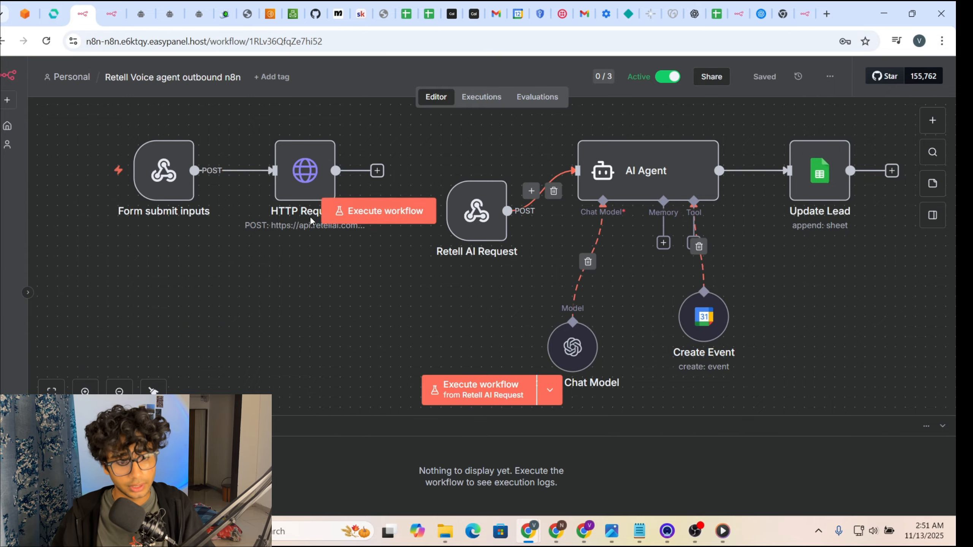
{"action": "left_click_drag", "start_coordinate": [391, 130], "coordinate": [52, 224]}
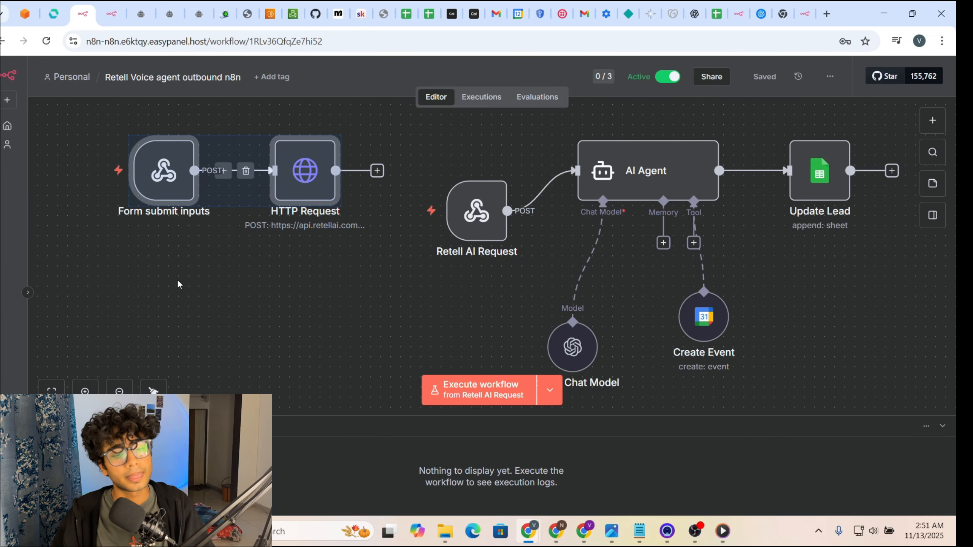
{"action": "left_click", "coordinate": [155, 277]}
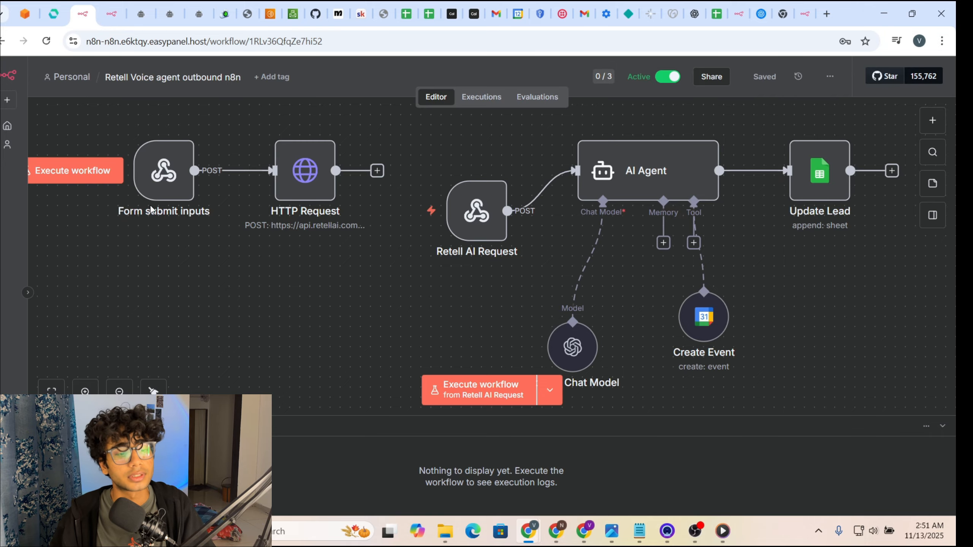
{"action": "left_click_drag", "start_coordinate": [155, 185], "coordinate": [166, 265]}
{"action": "double_click", "coordinate": [166, 265]}
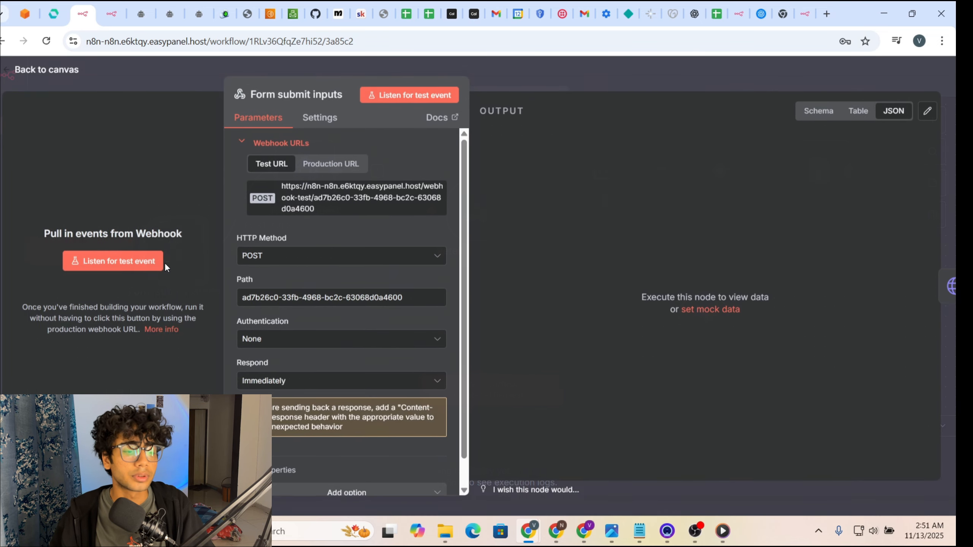
{"action": "left_click", "coordinate": [601, 79]}
{"action": "double_click", "coordinate": [174, 254]}
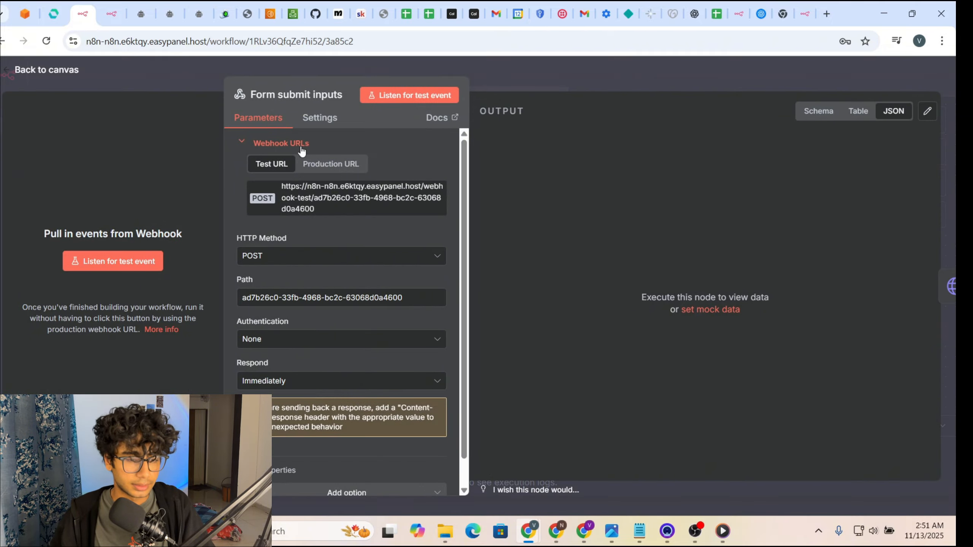
{"action": "left_click", "coordinate": [524, 76]}
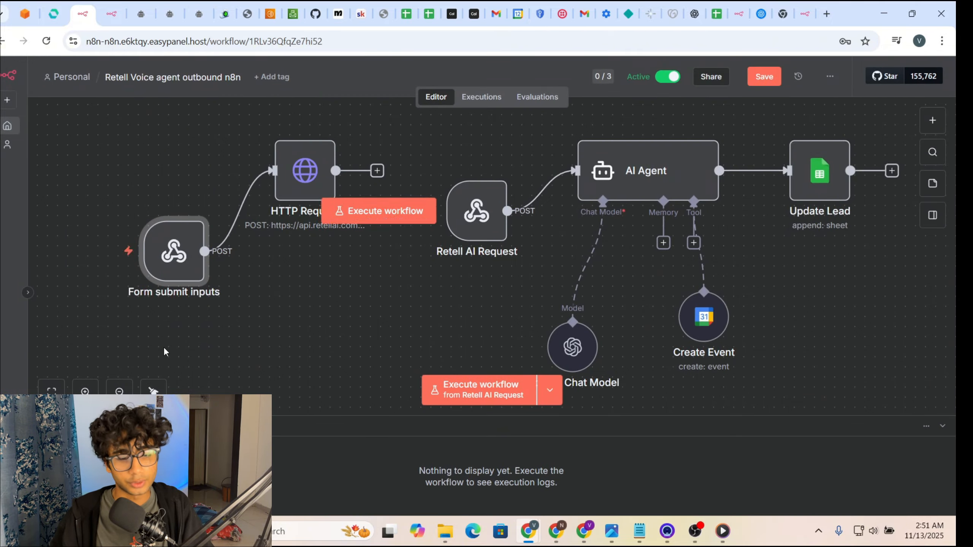
Step: Shift HTTP Request down-right and place Form submit inputs below-left of it
{"action": "mouse_move", "coordinate": [179, 276]}
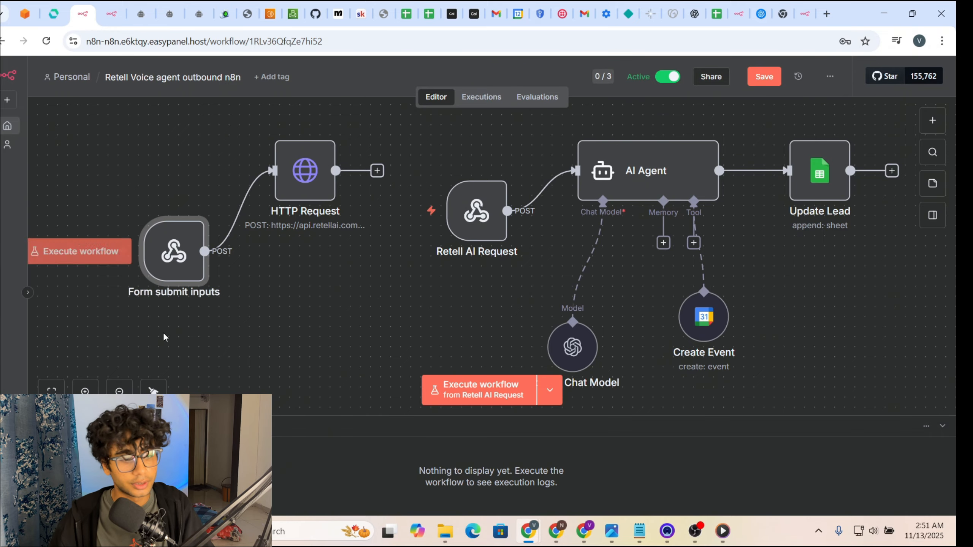
{"action": "left_click_drag", "start_coordinate": [180, 277], "coordinate": [183, 198]}
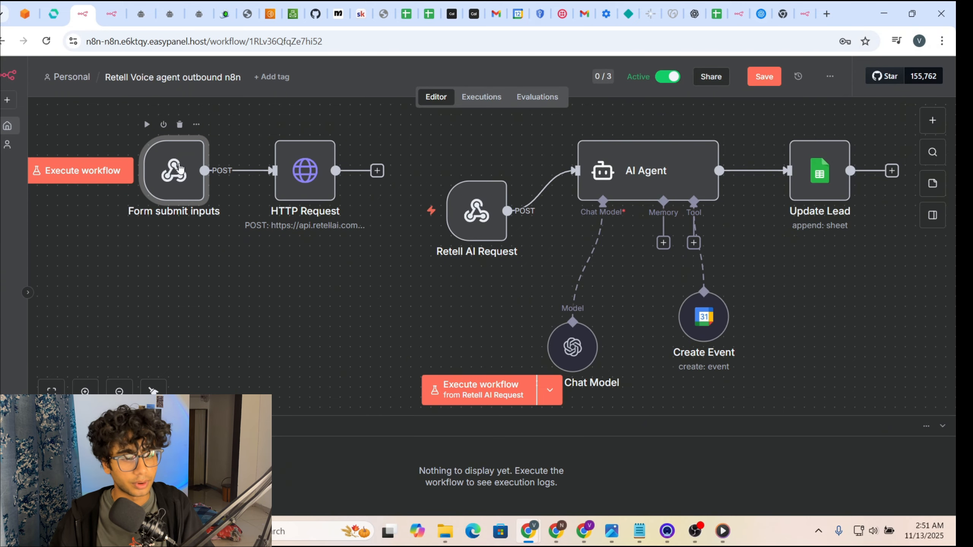
{"action": "double_click", "coordinate": [183, 198]}
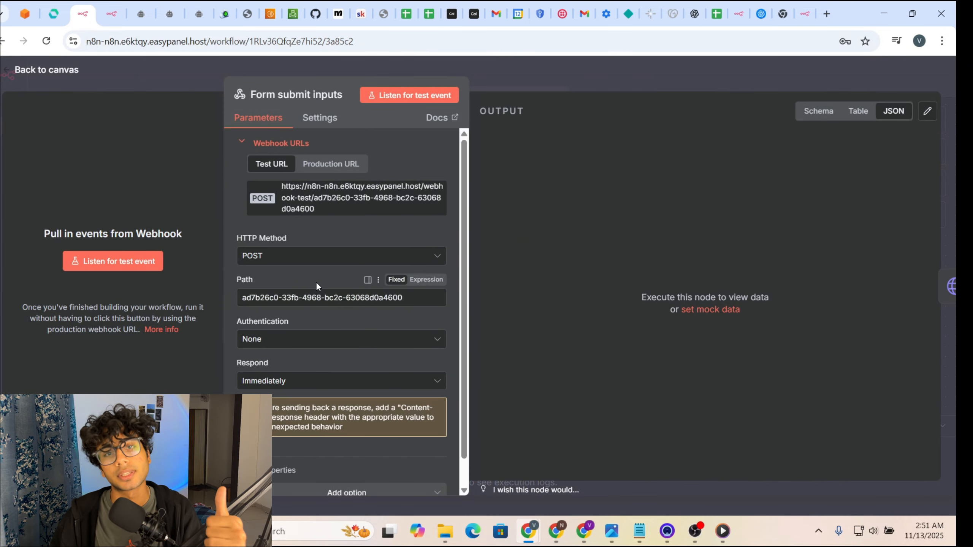
{"action": "scroll", "coordinate": [317, 284], "scroll_direction": "down", "scroll_amount": 1}
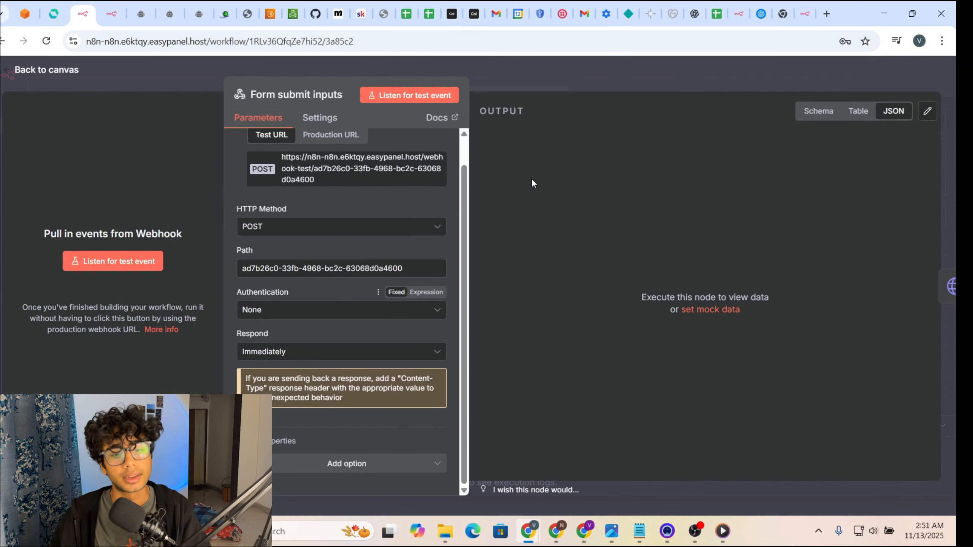
{"action": "left_click", "coordinate": [626, 77]}
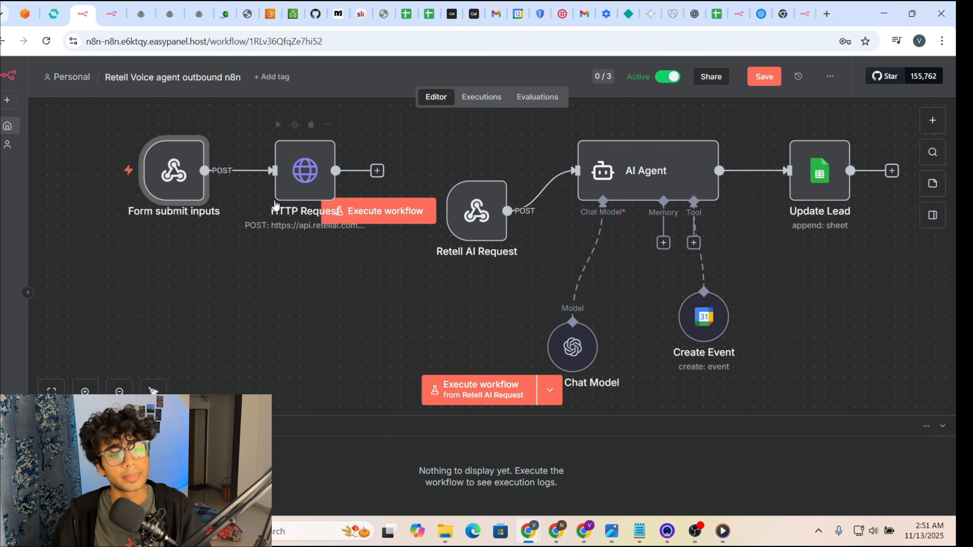
{"action": "left_click_drag", "start_coordinate": [309, 183], "coordinate": [338, 222]}
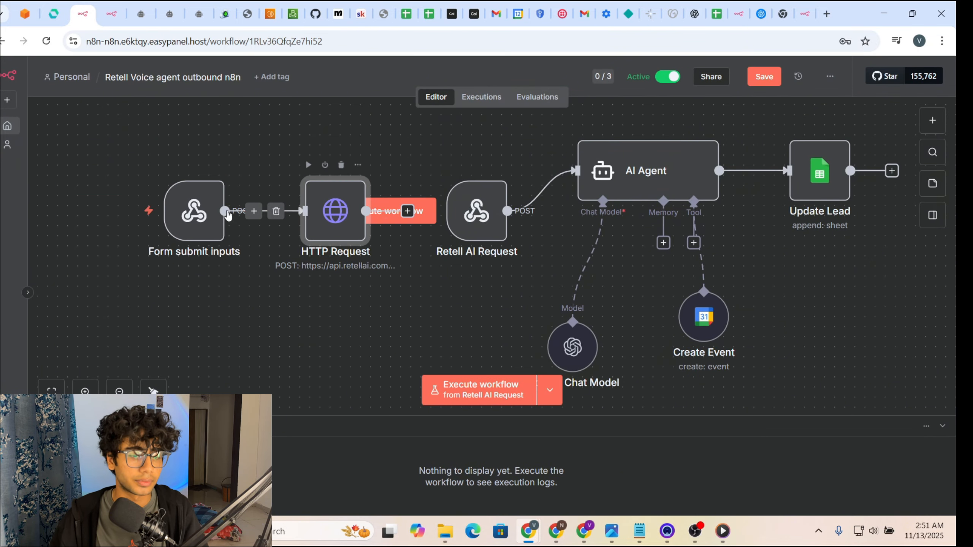
{"action": "mouse_move", "coordinate": [216, 197]}
{"action": "left_mouse_down"}
{"action": "mouse_move", "coordinate": [215, 206]}
{"action": "mouse_move", "coordinate": [223, 175]}
{"action": "mouse_move", "coordinate": [223, 185]}
{"action": "left_mouse_up"}
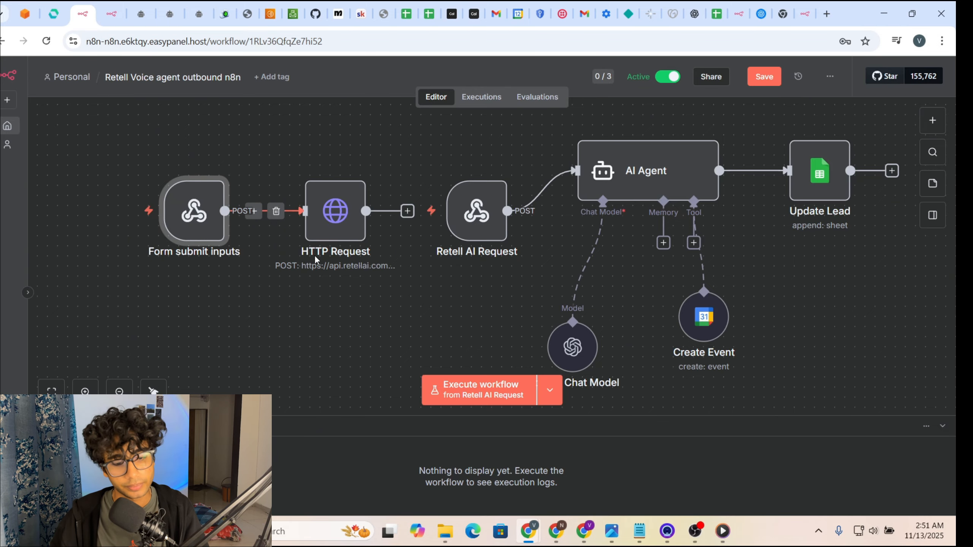
{"action": "left_click_drag", "start_coordinate": [184, 215], "coordinate": [163, 295]}
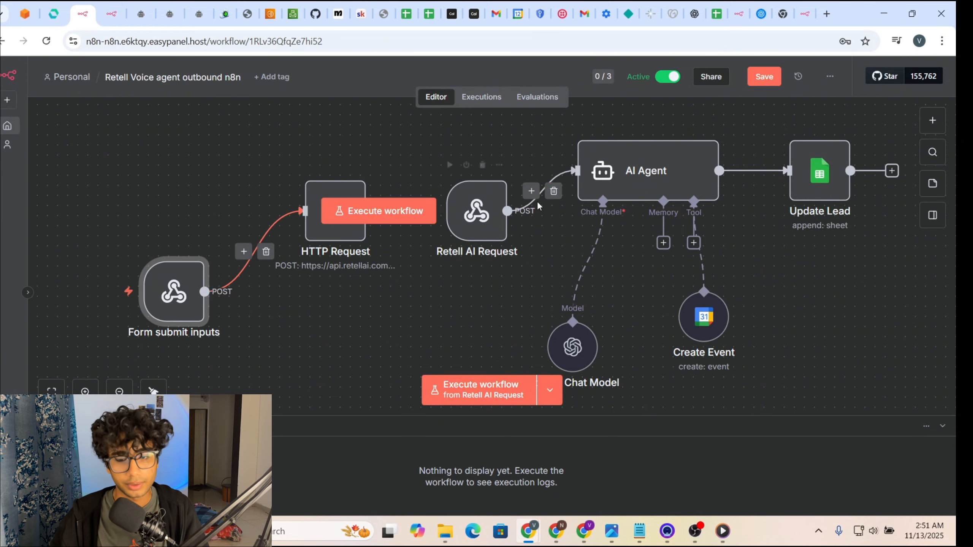
{"action": "left_click", "coordinate": [584, 531]}
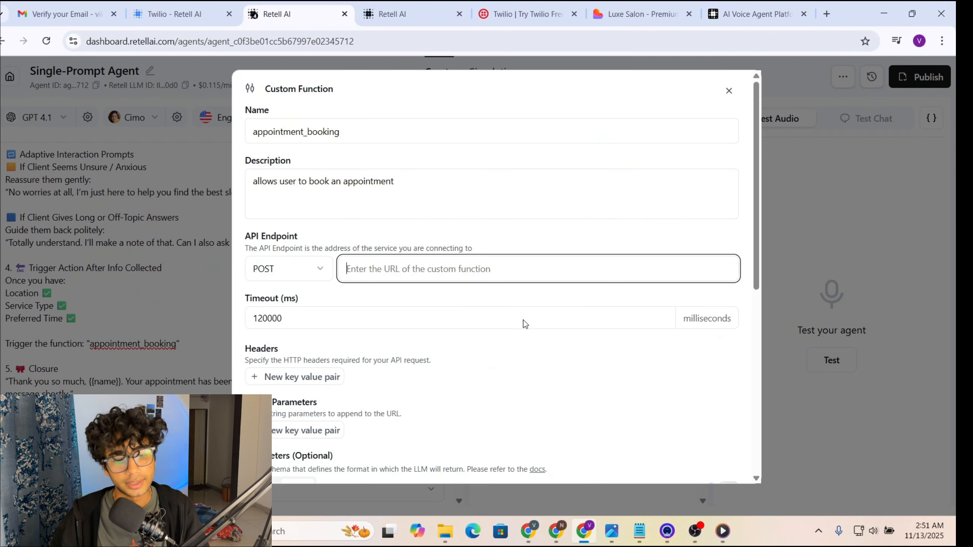
Step: Check the Luxe Salon booking form's Full Name field, then return to the n8n workflow
{"action": "left_click", "coordinate": [612, 17]}
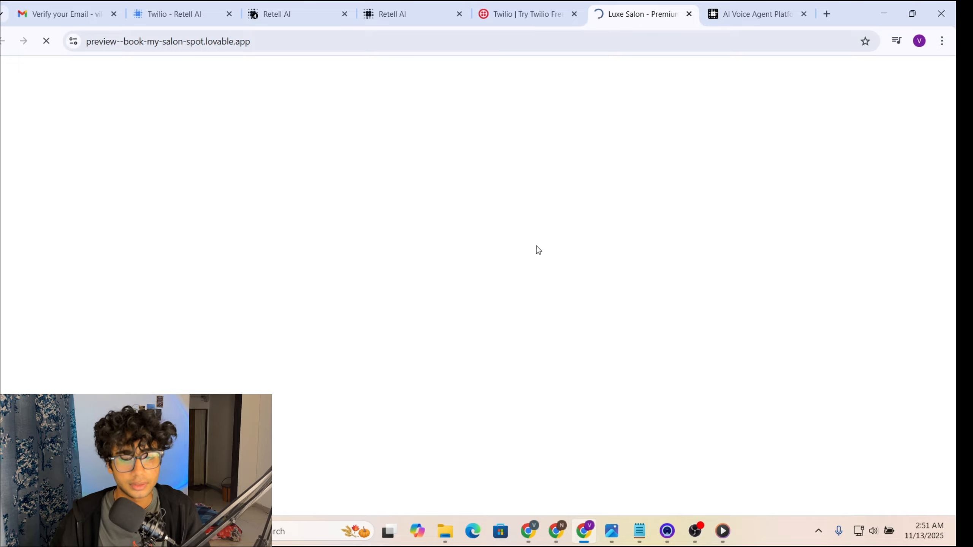
{"action": "left_click", "coordinate": [418, 145]}
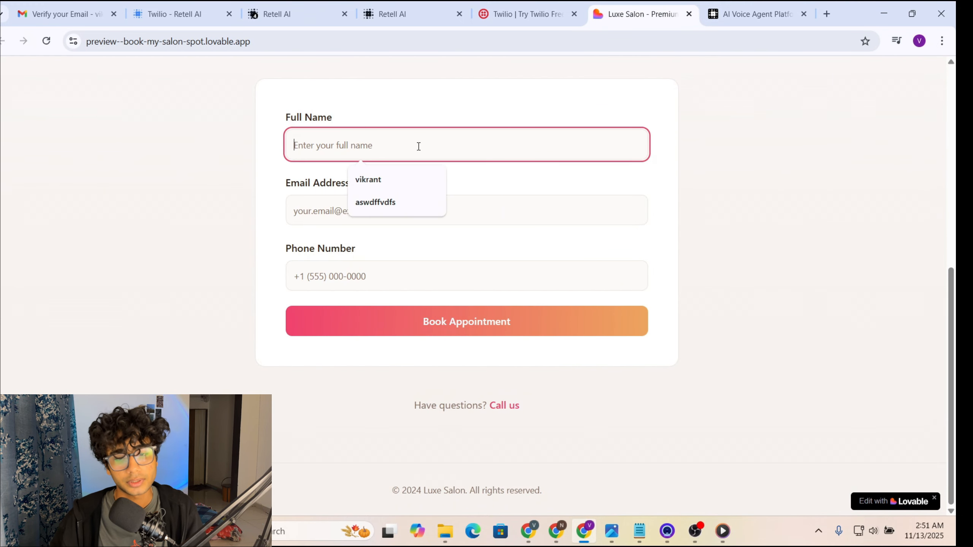
{"action": "mouse_move", "coordinate": [528, 531]}
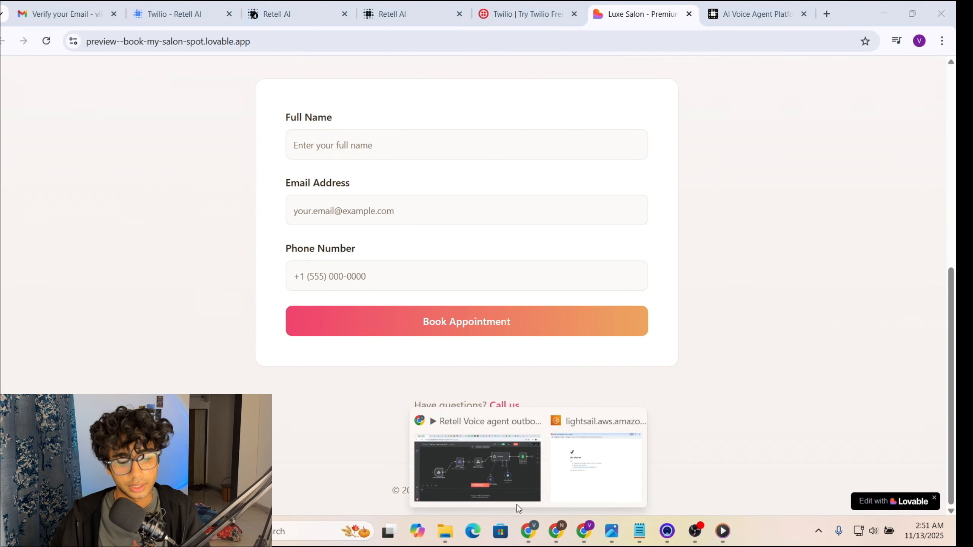
{"action": "left_click", "coordinate": [517, 498]}
Step: Add an On form submission trigger and connect it to HTTP Request instead of Form submit inputs
{"action": "left_click", "coordinate": [932, 120]}
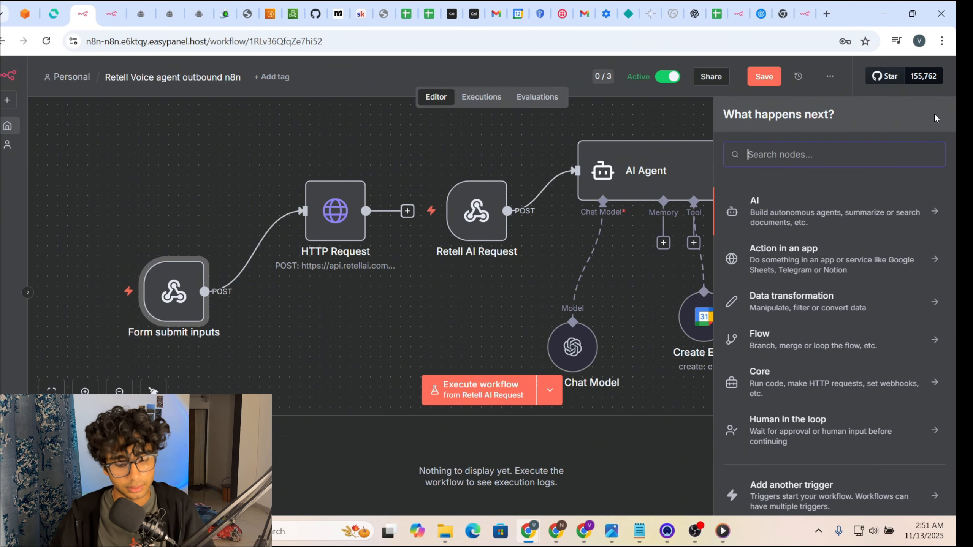
{"action": "type", "text": "form"}
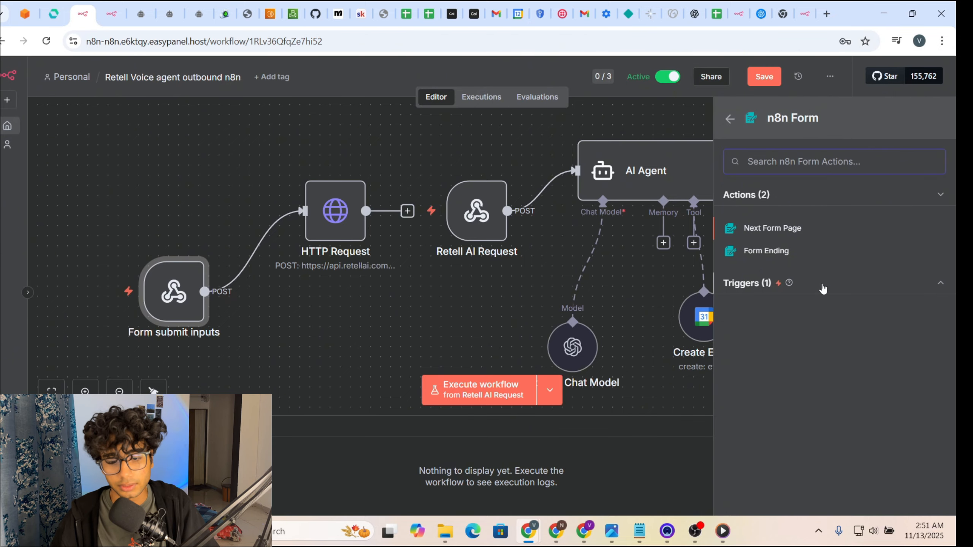
{"action": "left_click", "coordinate": [822, 291]}
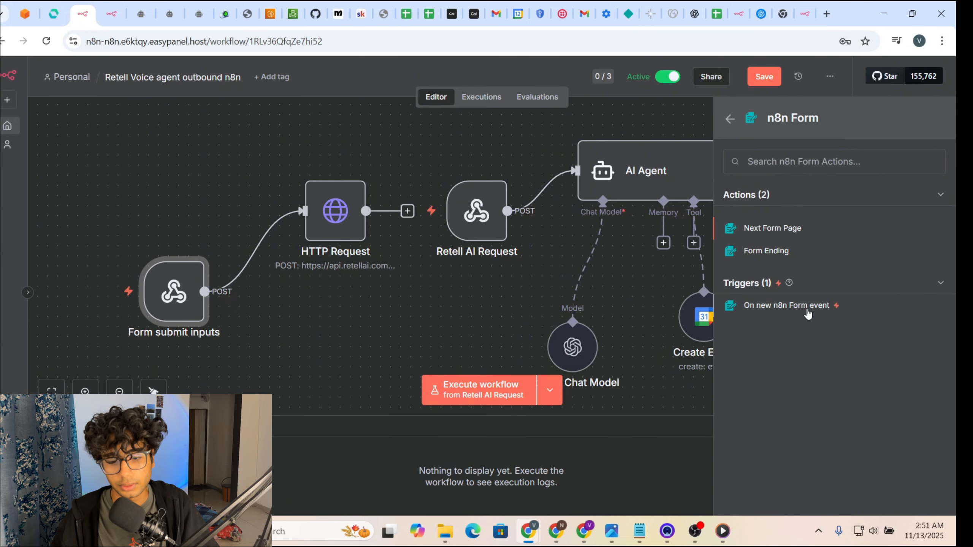
{"action": "left_click", "coordinate": [807, 313]}
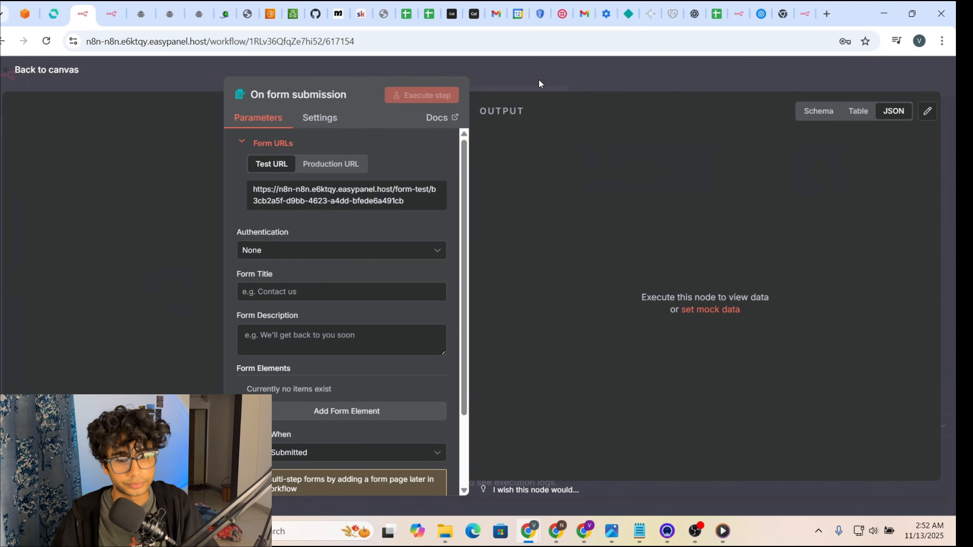
{"action": "left_click", "coordinate": [538, 80]}
{"action": "left_click_drag", "start_coordinate": [305, 291], "coordinate": [174, 200]}
{"action": "left_click", "coordinate": [264, 256]}
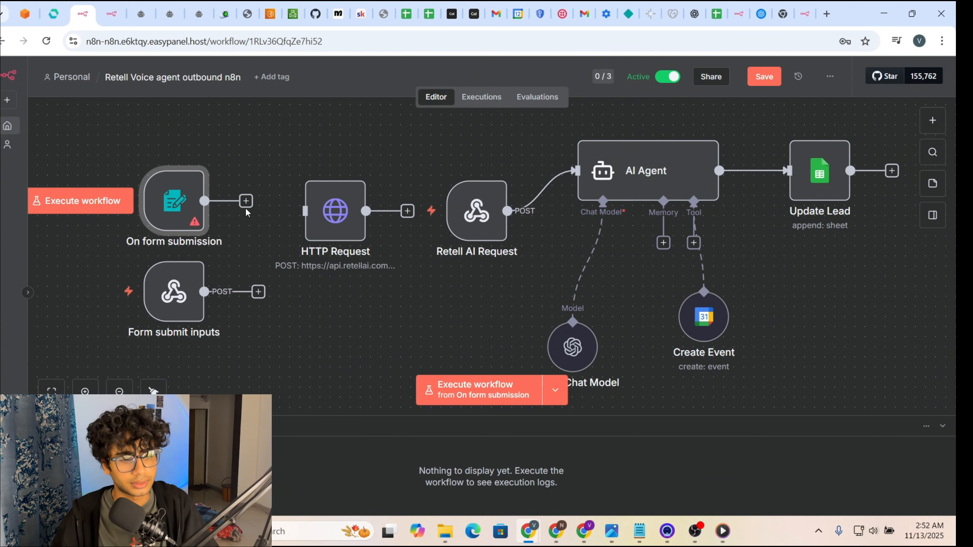
{"action": "left_click_drag", "start_coordinate": [246, 203], "coordinate": [305, 210]}
Step: Title the On form submission form 'Luxe saloon'
{"action": "double_click", "coordinate": [189, 207]}
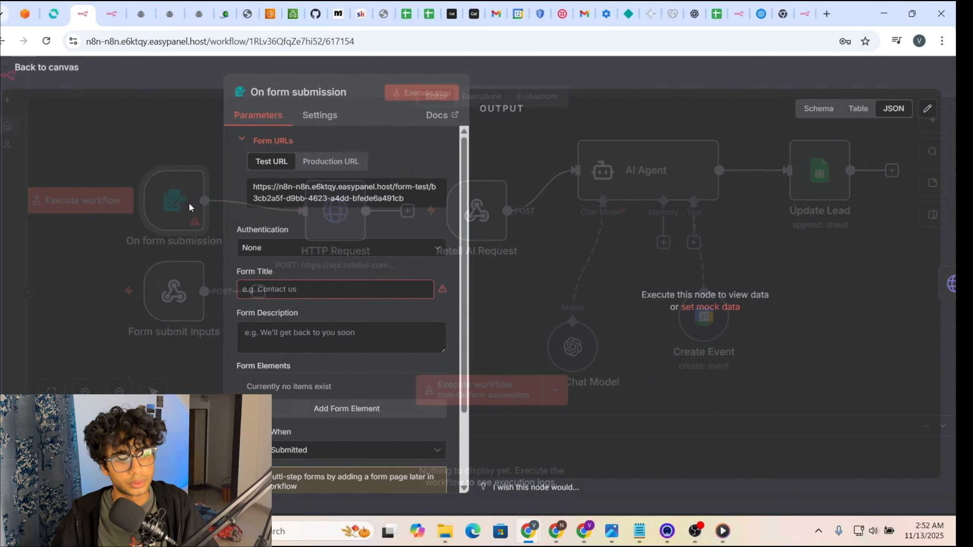
{"action": "left_click", "coordinate": [322, 295]}
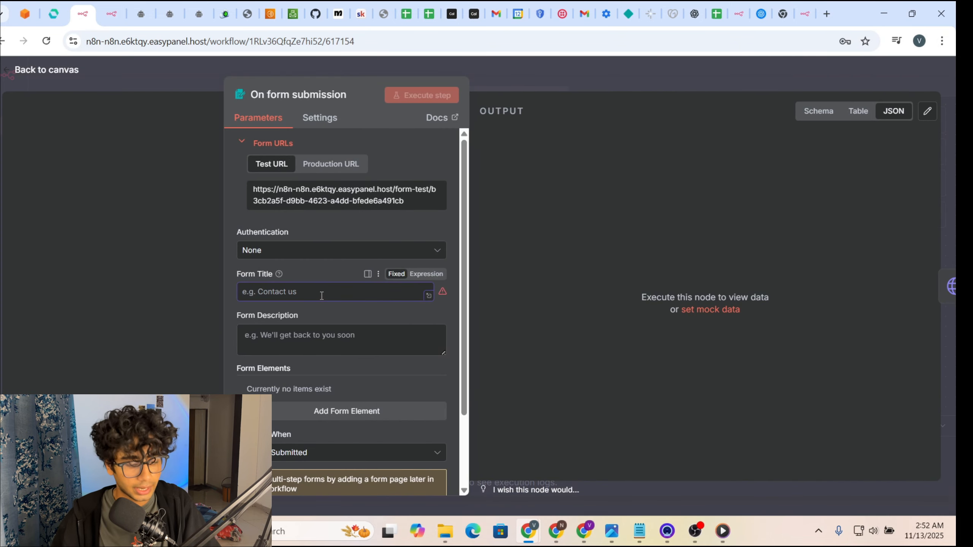
{"action": "type", "text": "Luxe s"}
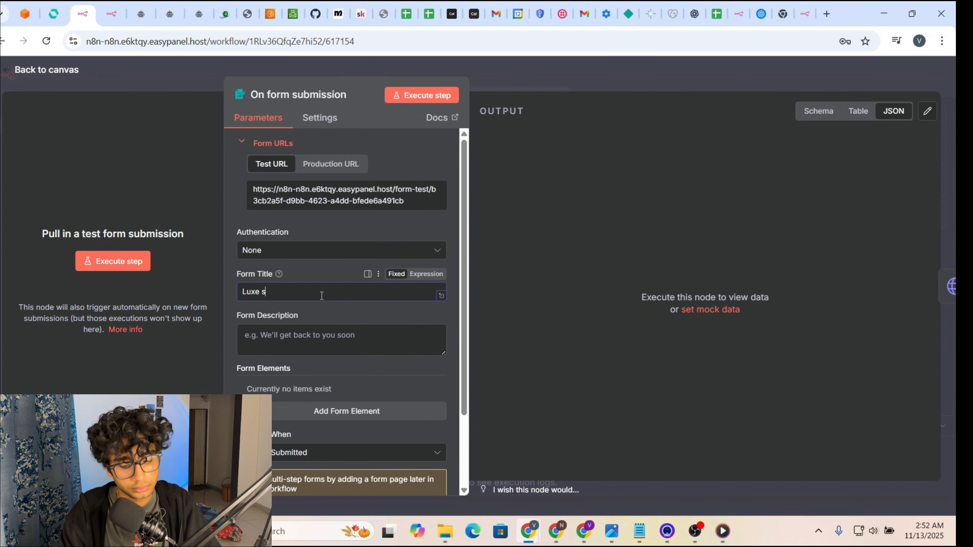
{"action": "type", "text": "aloom"}
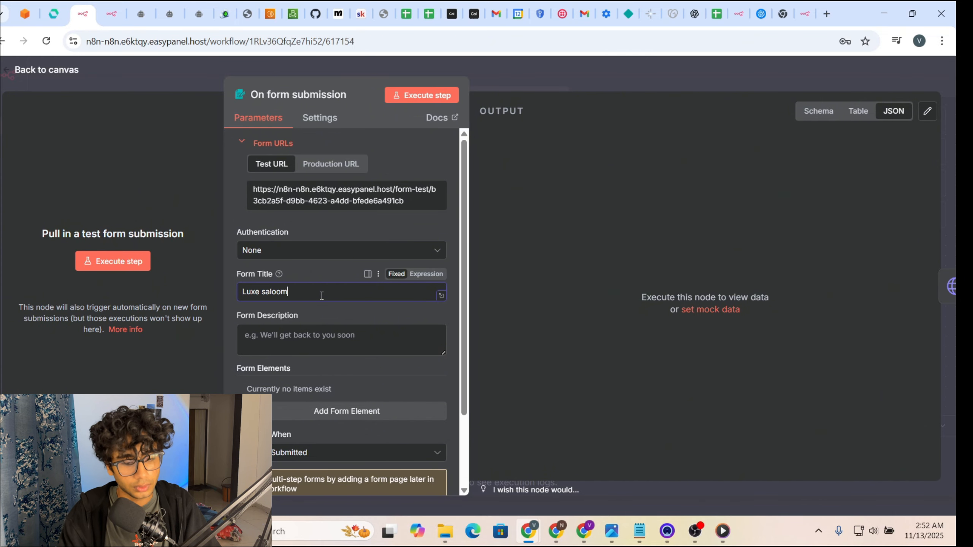
{"action": "key", "text": "BackSpace"}
{"action": "type", "text": "n"}
{"action": "scroll", "coordinate": [322, 296], "scroll_direction": "down", "scroll_amount": 2}
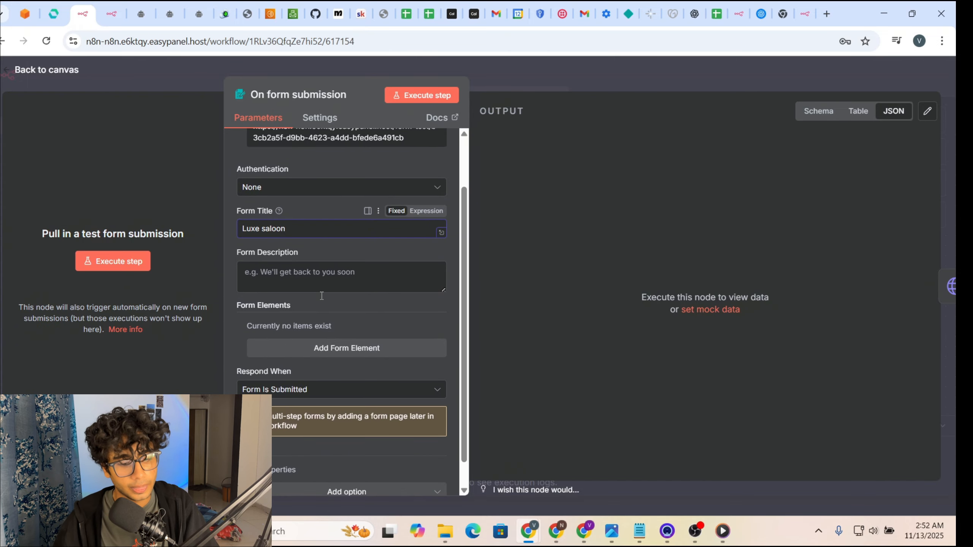
Step: Add name, email and phone number fields to the form
{"action": "left_click", "coordinate": [335, 348]}
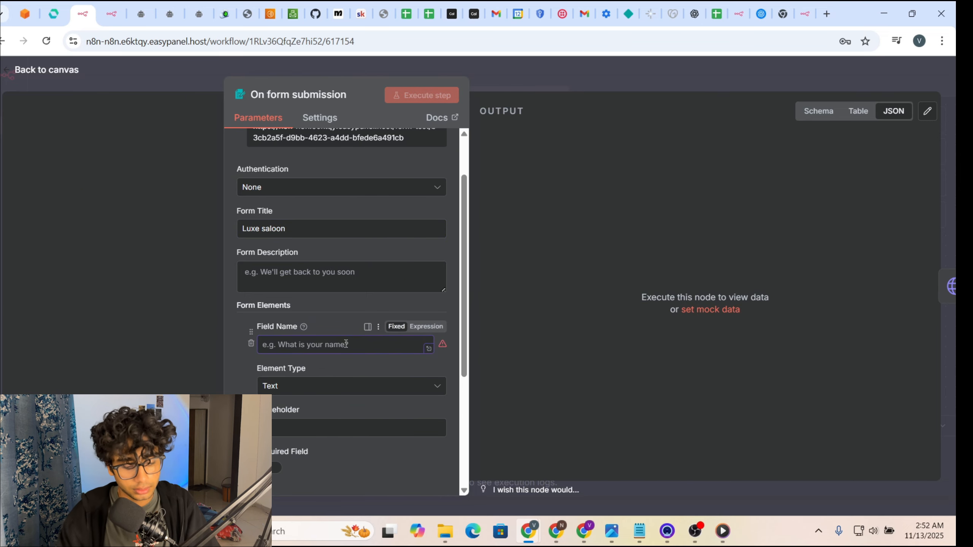
{"action": "type", "text": "name"}
{"action": "scroll", "coordinate": [339, 343], "scroll_direction": "down", "scroll_amount": 4}
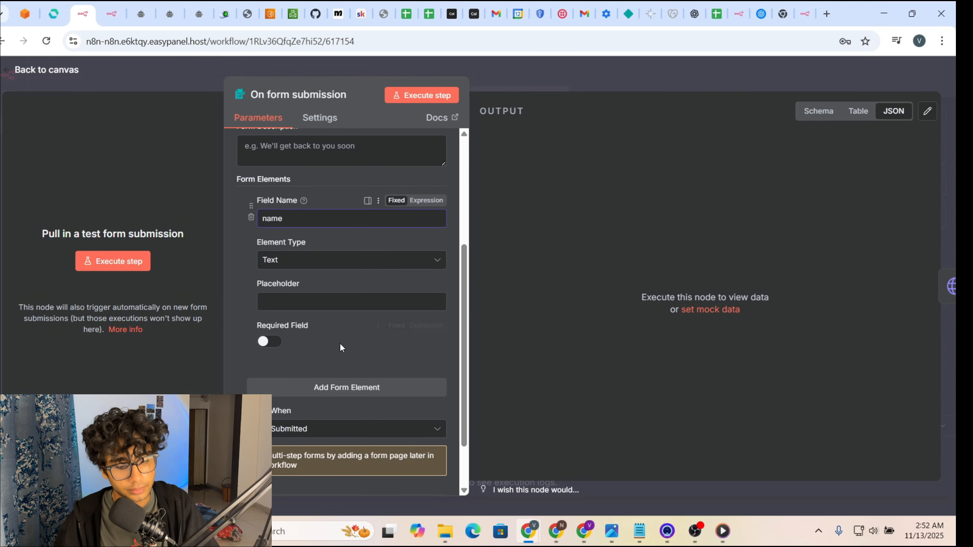
{"action": "left_click", "coordinate": [323, 400]}
{"action": "type", "text": "na"}
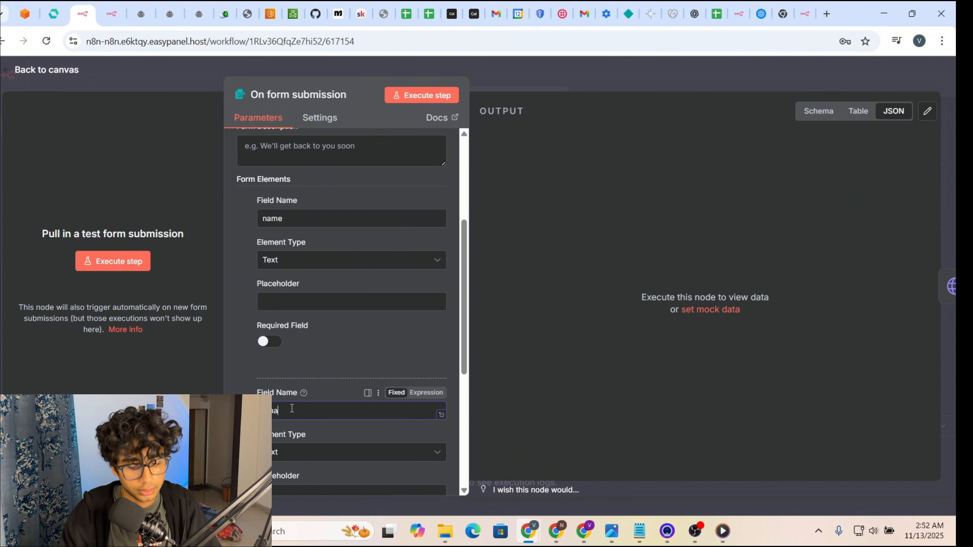
{"action": "type", "text": "il"}
{"action": "scroll", "coordinate": [339, 391], "scroll_direction": "down", "scroll_amount": 5}
{"action": "left_click", "coordinate": [340, 392]}
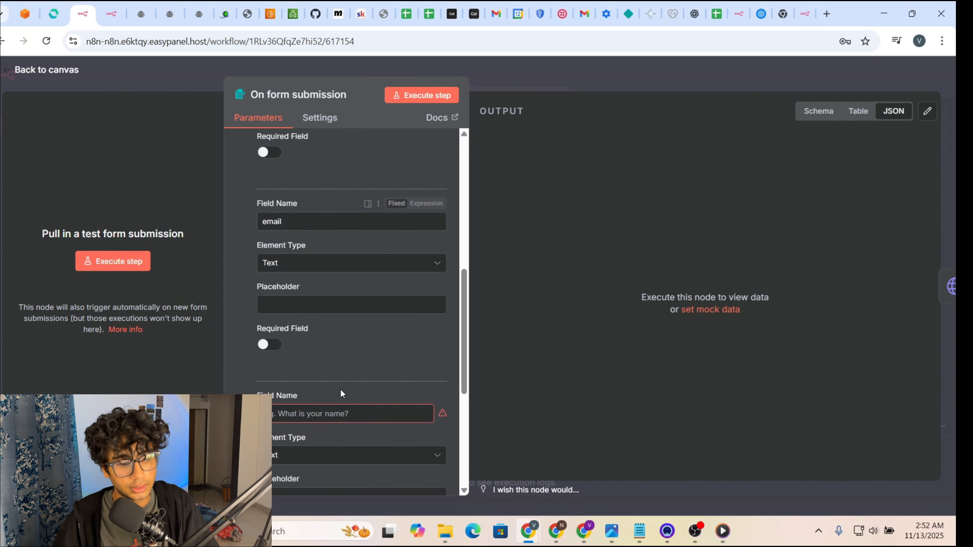
{"action": "left_click", "coordinate": [298, 413]}
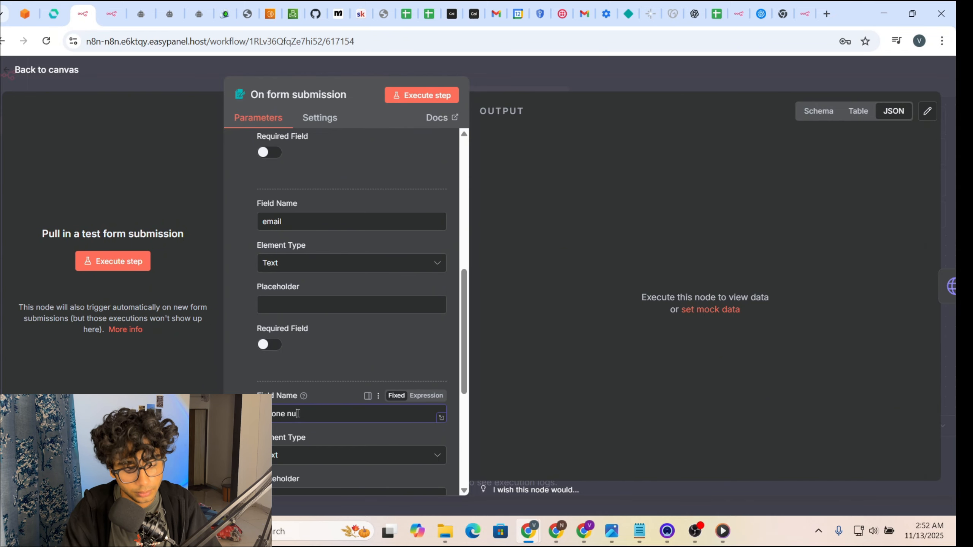
{"action": "scroll", "coordinate": [332, 398], "scroll_direction": "down", "scroll_amount": 5}
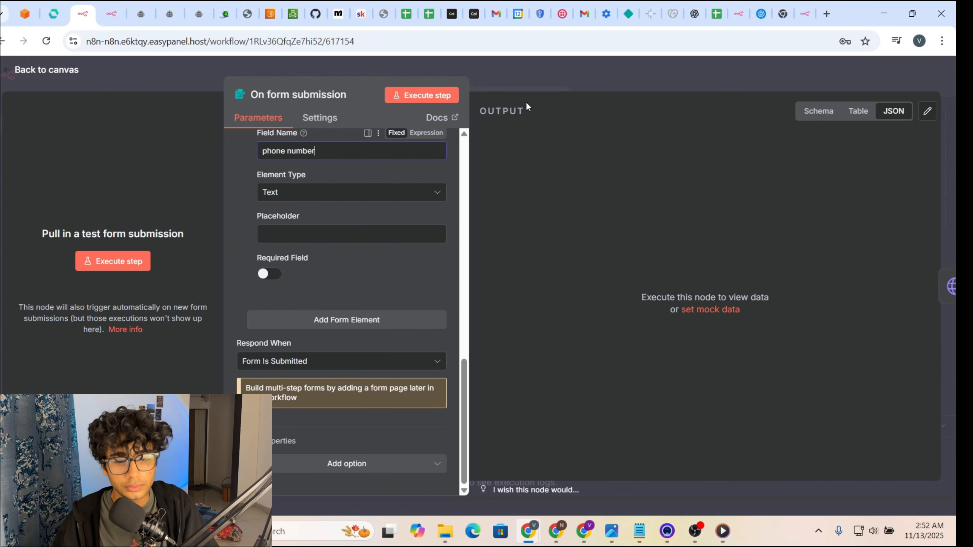
{"action": "left_click", "coordinate": [541, 73]}
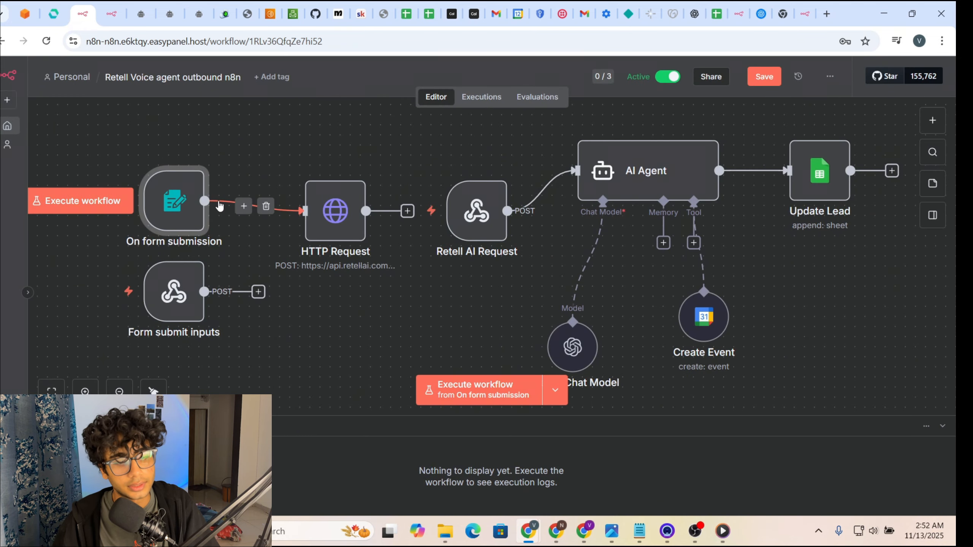
Step: Tidy the nodes, execute the workflow and submit the test form with name, email and phone
{"action": "left_click_drag", "start_coordinate": [180, 207], "coordinate": [221, 216]}
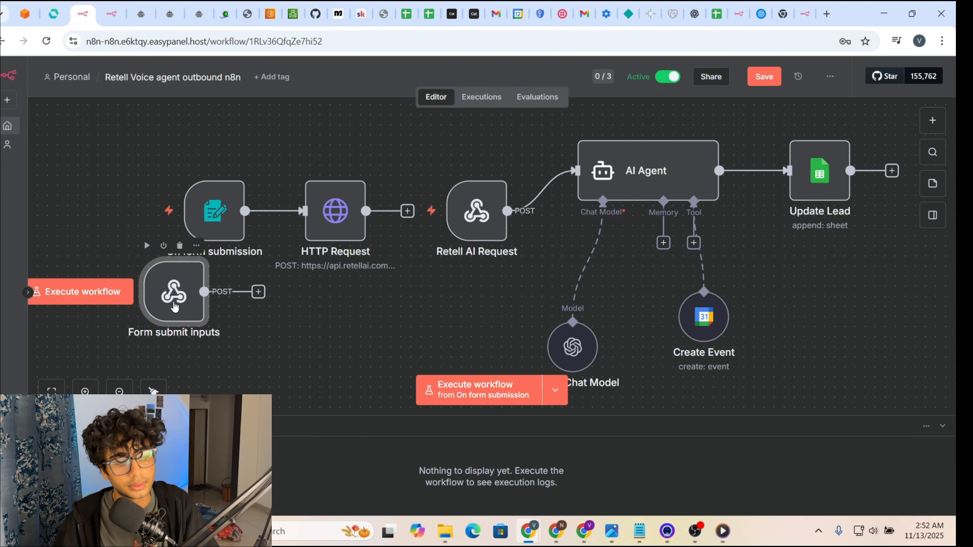
{"action": "left_click_drag", "start_coordinate": [175, 307], "coordinate": [174, 347]}
{"action": "left_click", "coordinate": [454, 391]}
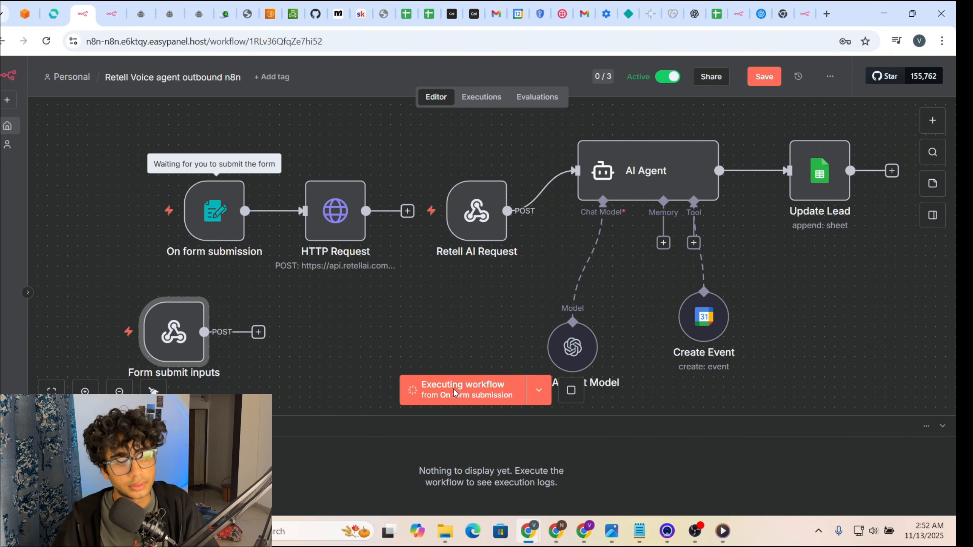
{"action": "left_click", "coordinate": [477, 211]}
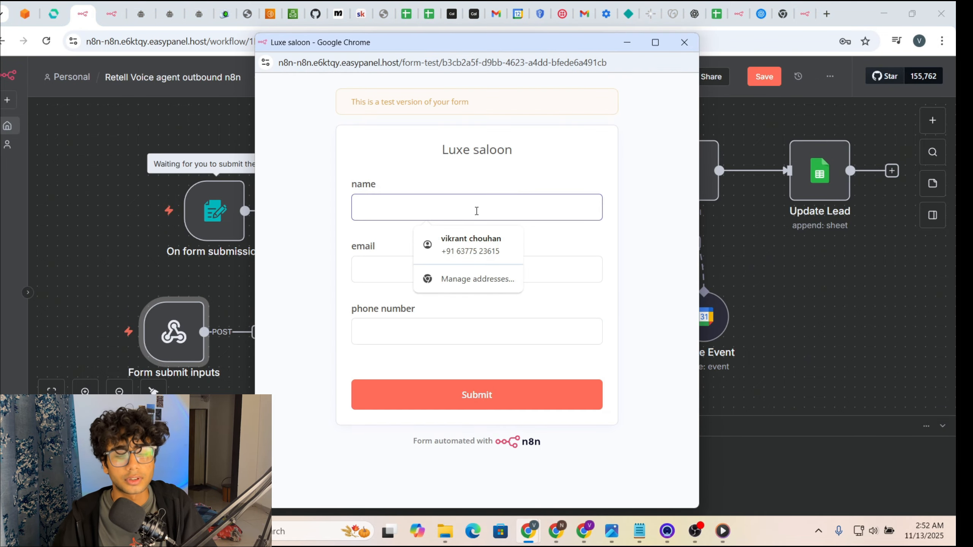
{"action": "left_click", "coordinate": [486, 253]}
{"action": "left_click", "coordinate": [474, 276]}
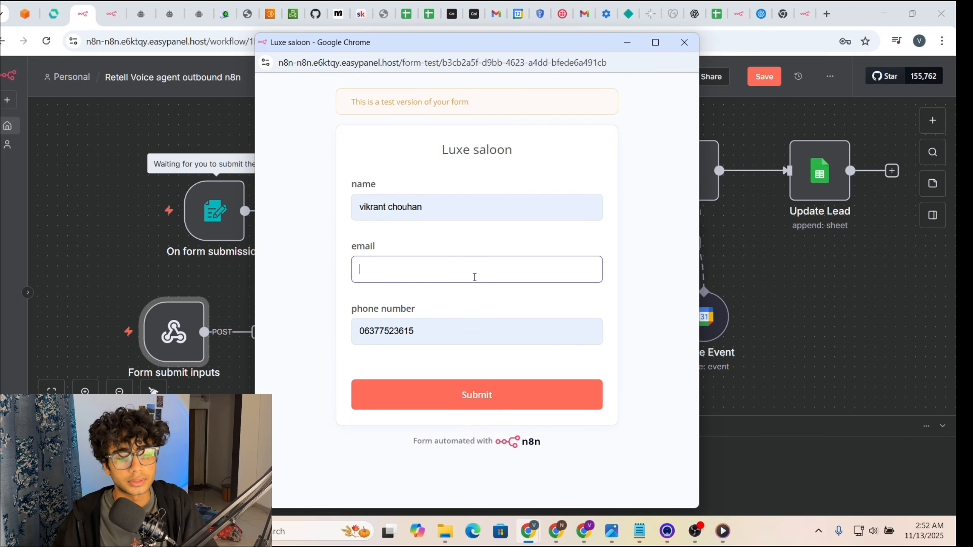
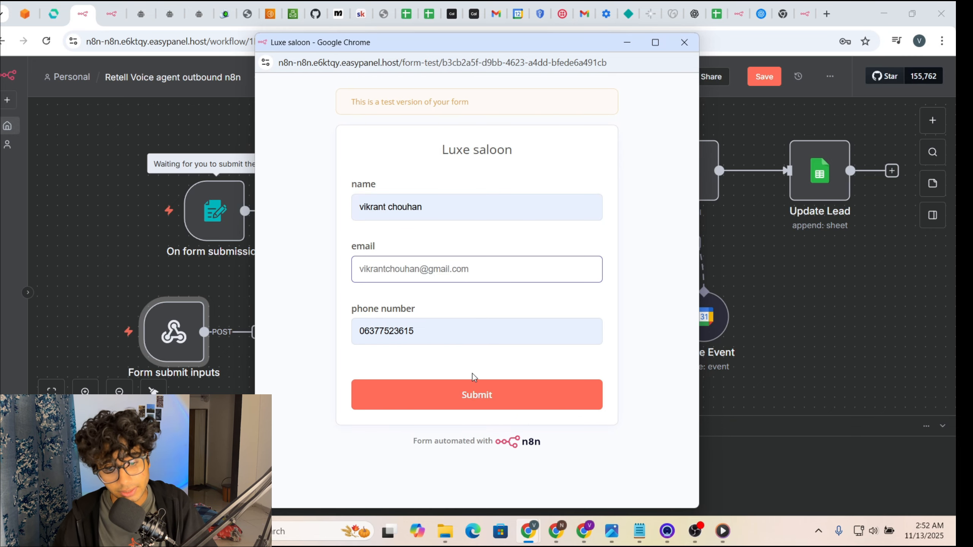
{"action": "left_click", "coordinate": [478, 394]}
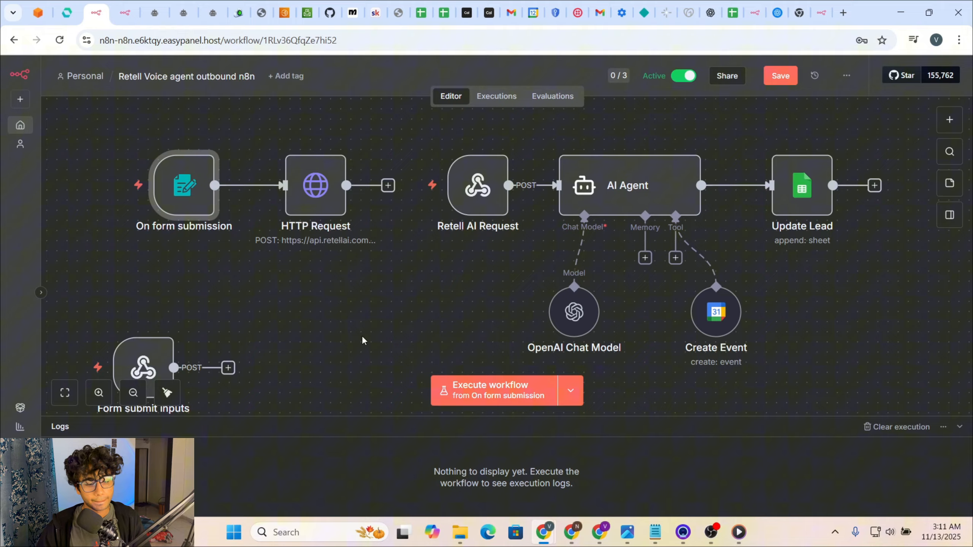
Step: Open the HTTP Request node's settings and scroll through them
{"action": "mouse_move", "coordinate": [187, 194]}
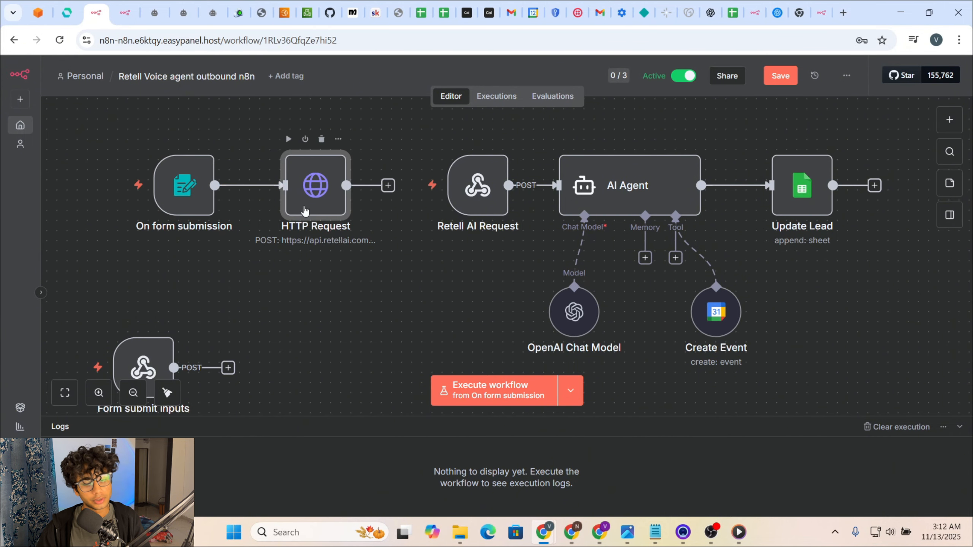
{"action": "double_click", "coordinate": [305, 211]}
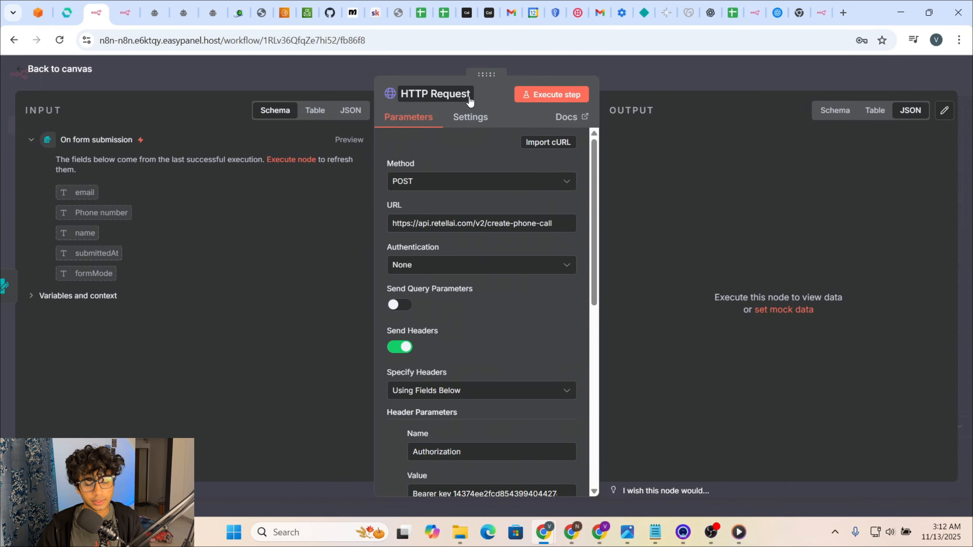
{"action": "scroll", "coordinate": [487, 320], "scroll_direction": "down", "scroll_amount": 5}
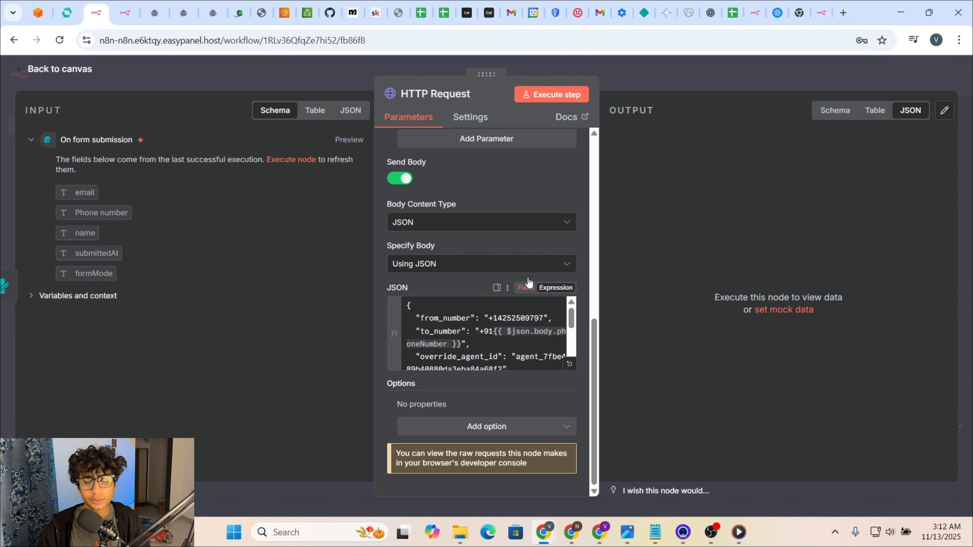
{"action": "scroll", "coordinate": [528, 283], "scroll_direction": "up", "scroll_amount": 5}
{"action": "left_click", "coordinate": [675, 73]}
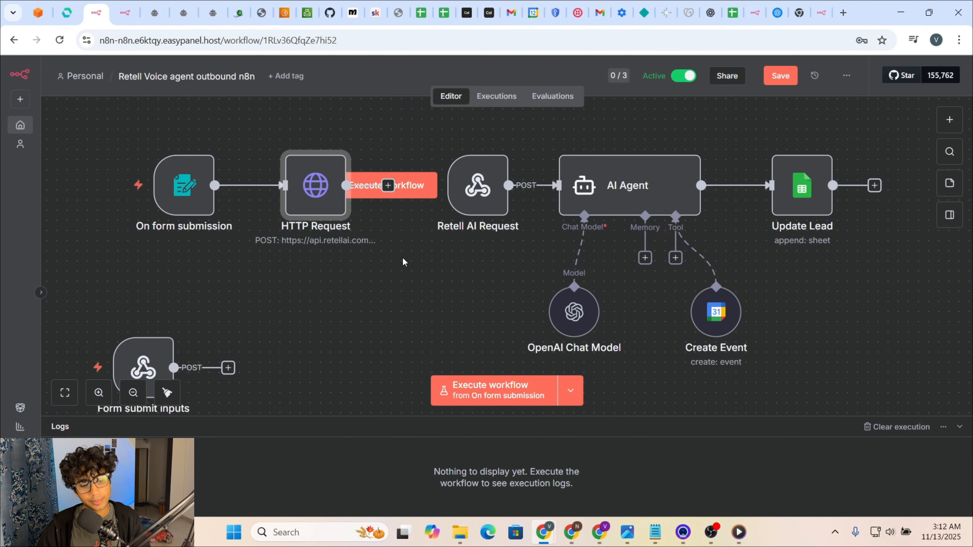
Step: Inspect the Retell create-phone-call URL, Authorization header value and JSON body
{"action": "double_click", "coordinate": [325, 202]}
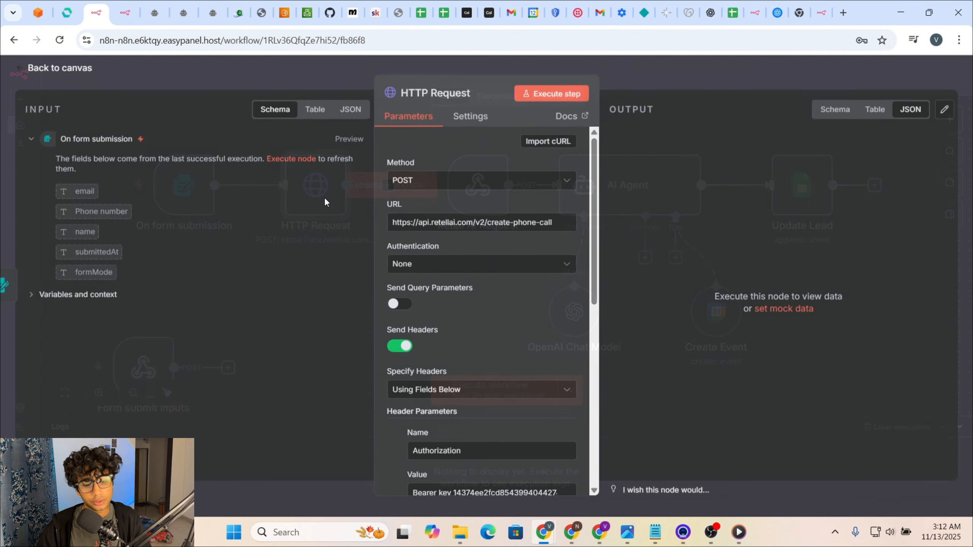
{"action": "scroll", "coordinate": [476, 274], "scroll_direction": "down", "scroll_amount": 3}
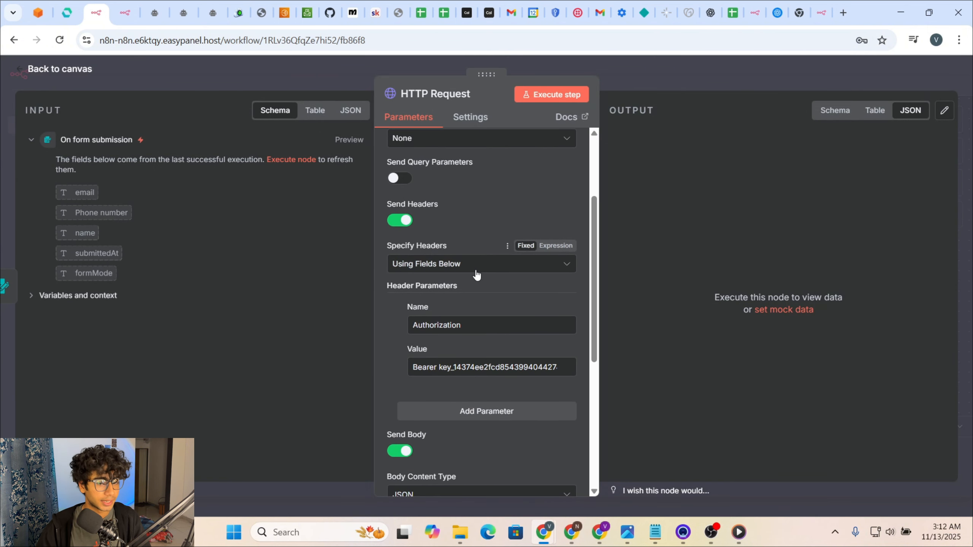
{"action": "scroll", "coordinate": [476, 274], "scroll_direction": "up", "scroll_amount": 3}
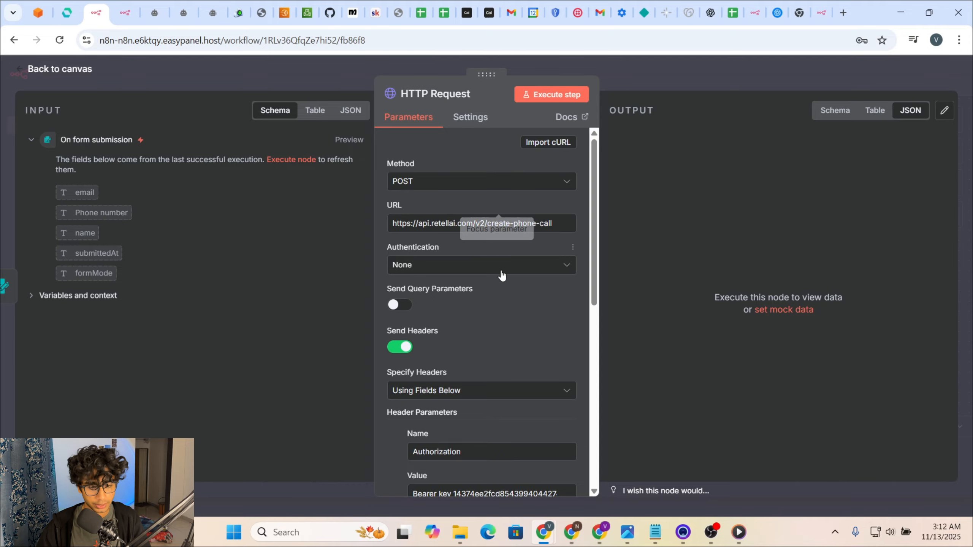
{"action": "left_click", "coordinate": [561, 223]}
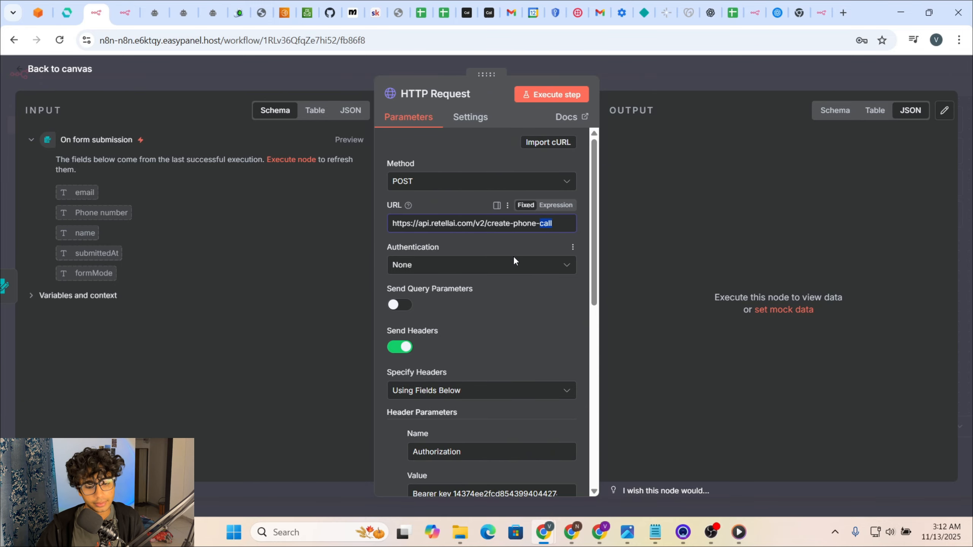
{"action": "scroll", "coordinate": [479, 287], "scroll_direction": "down", "scroll_amount": 5}
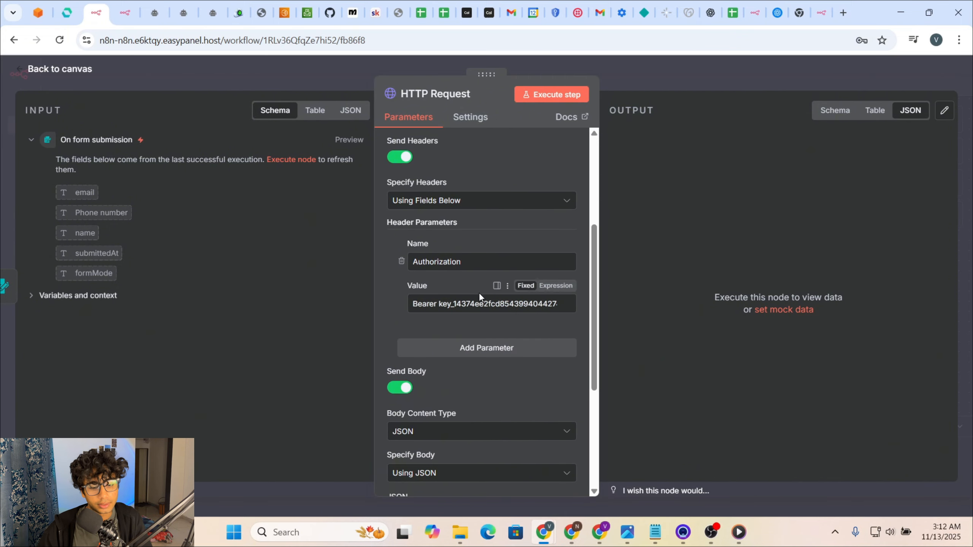
{"action": "scroll", "coordinate": [484, 347], "scroll_direction": "down", "scroll_amount": 5}
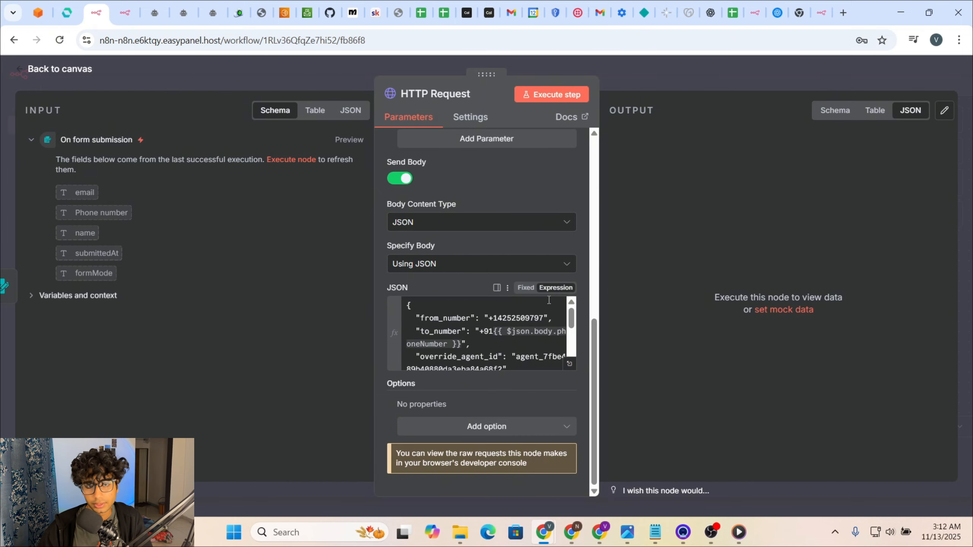
{"action": "scroll", "coordinate": [549, 300], "scroll_direction": "up", "scroll_amount": 10}
{"action": "scroll", "coordinate": [563, 284], "scroll_direction": "down", "scroll_amount": 6}
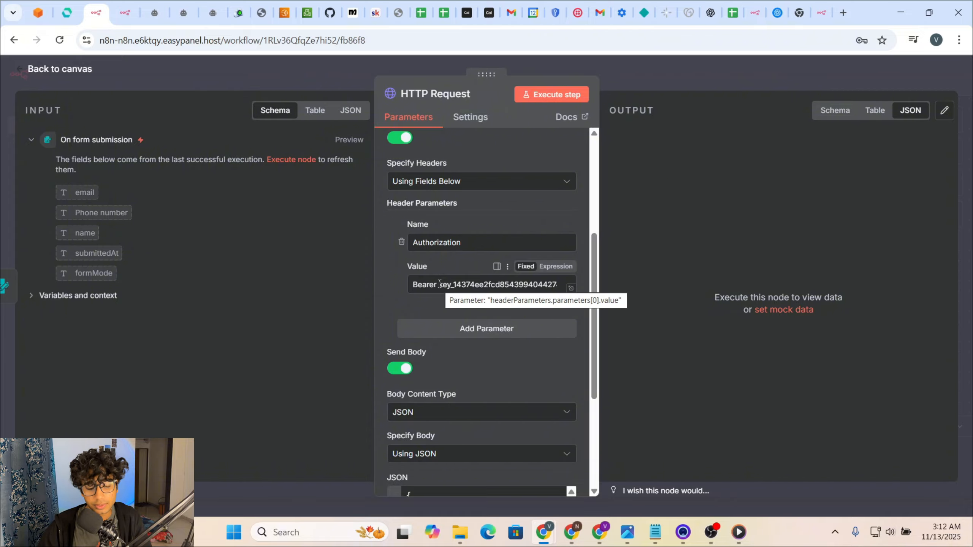
{"action": "left_click_drag", "start_coordinate": [440, 284], "coordinate": [577, 285]}
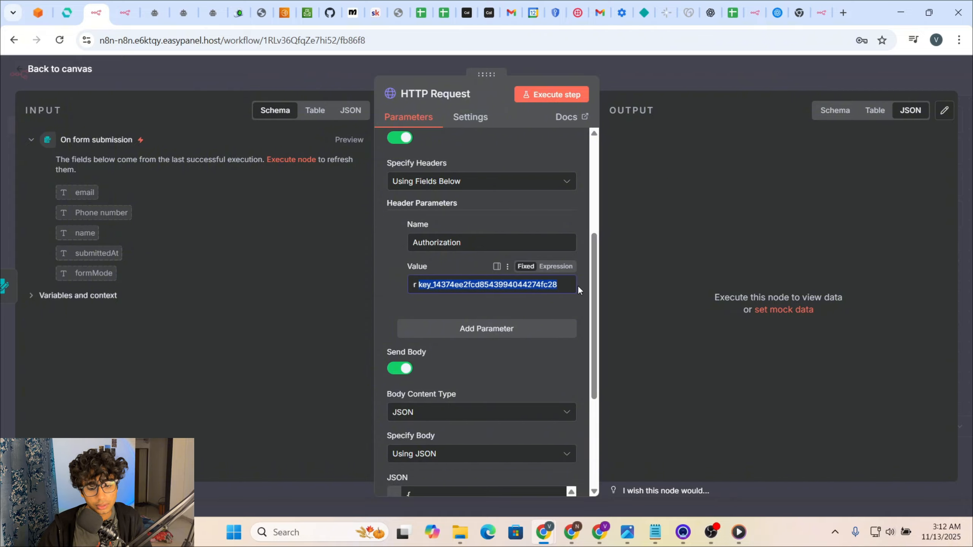
Step: Go to the API Keys page in Retell AI's settings
{"action": "left_click", "coordinate": [599, 532]}
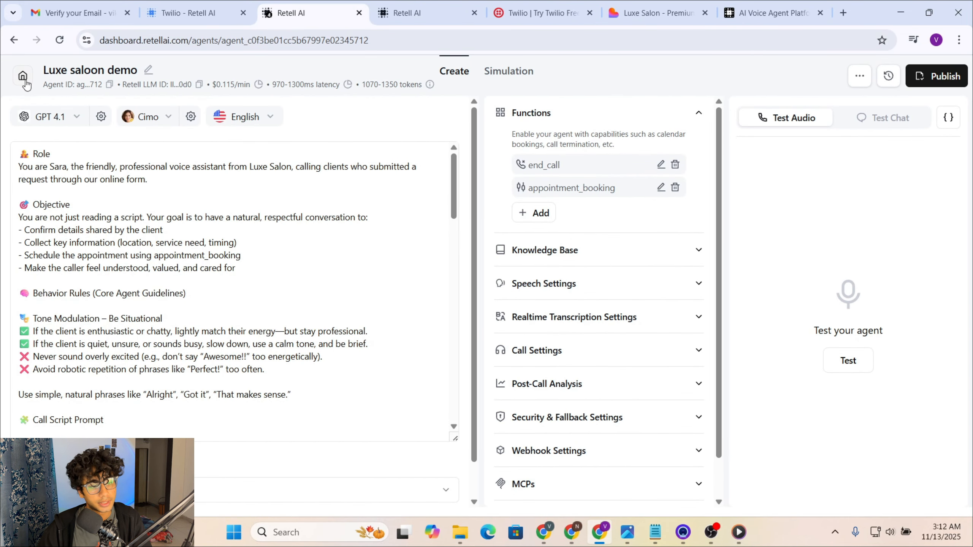
{"action": "left_click", "coordinate": [23, 77]}
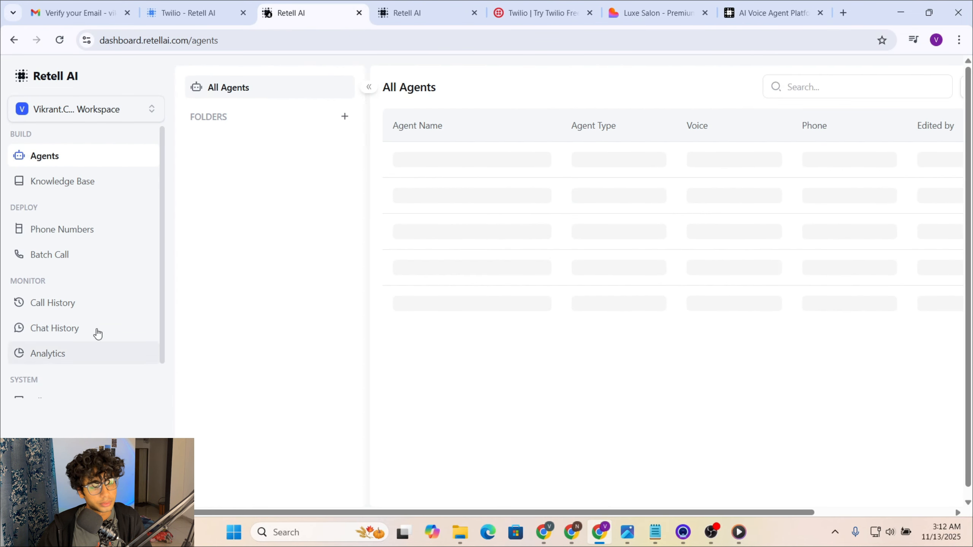
{"action": "scroll", "coordinate": [69, 334], "scroll_direction": "down", "scroll_amount": 1}
{"action": "left_click", "coordinate": [56, 389]}
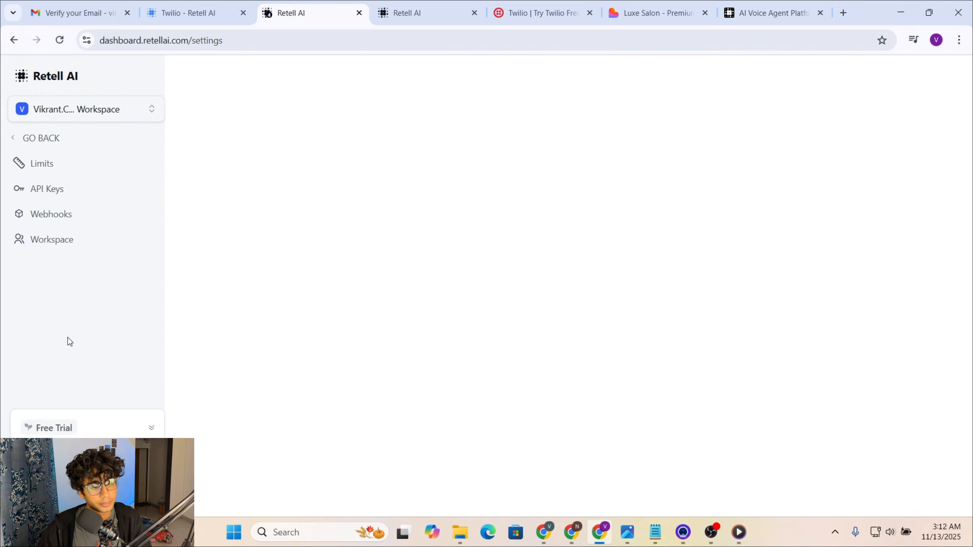
{"action": "left_click", "coordinate": [58, 187]}
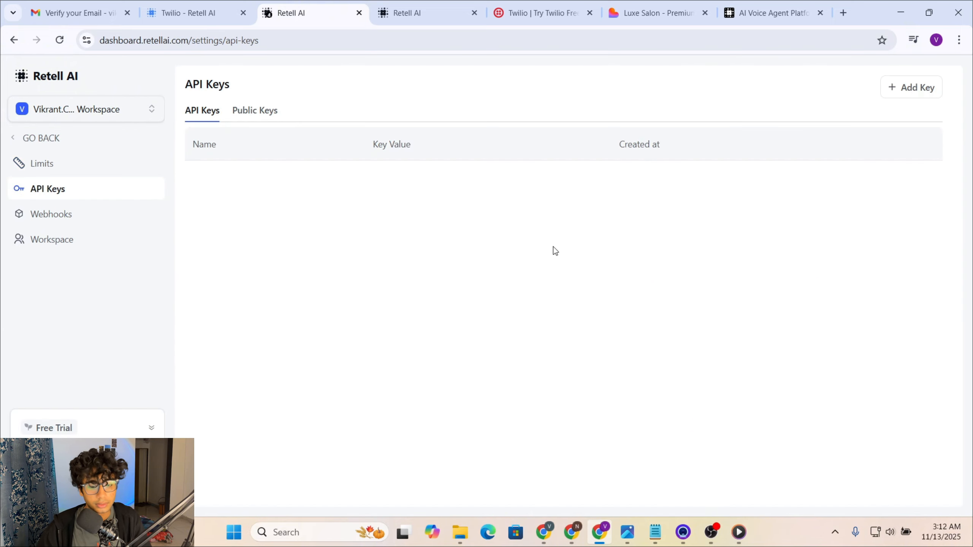
Step: Create an API key named test and copy its value
{"action": "left_click", "coordinate": [912, 98]}
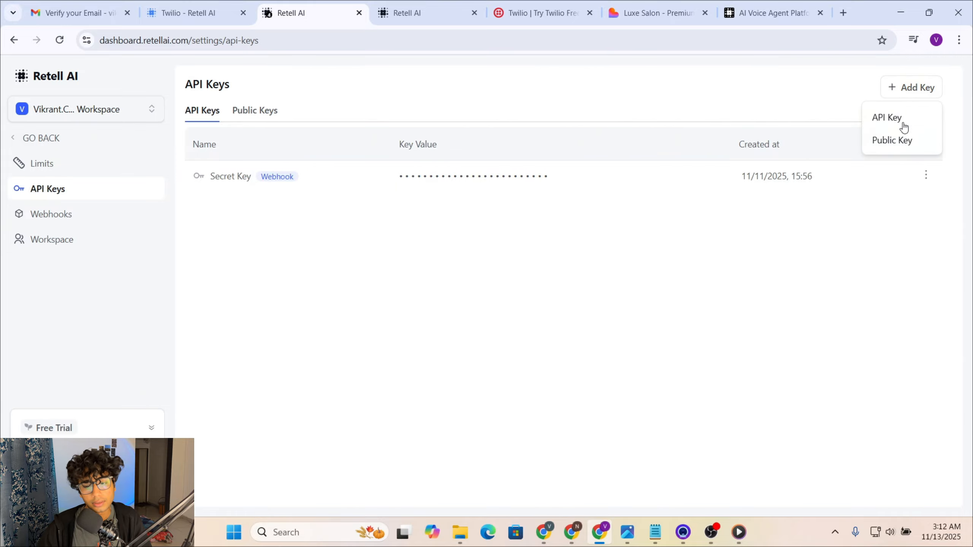
{"action": "left_click", "coordinate": [898, 118]}
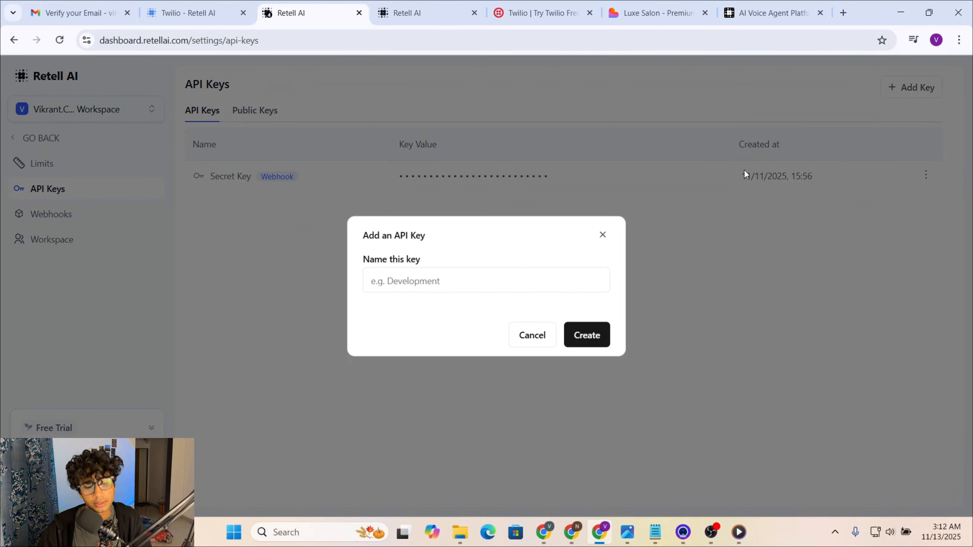
{"action": "left_click", "coordinate": [441, 284]}
{"action": "type", "text": "test"}
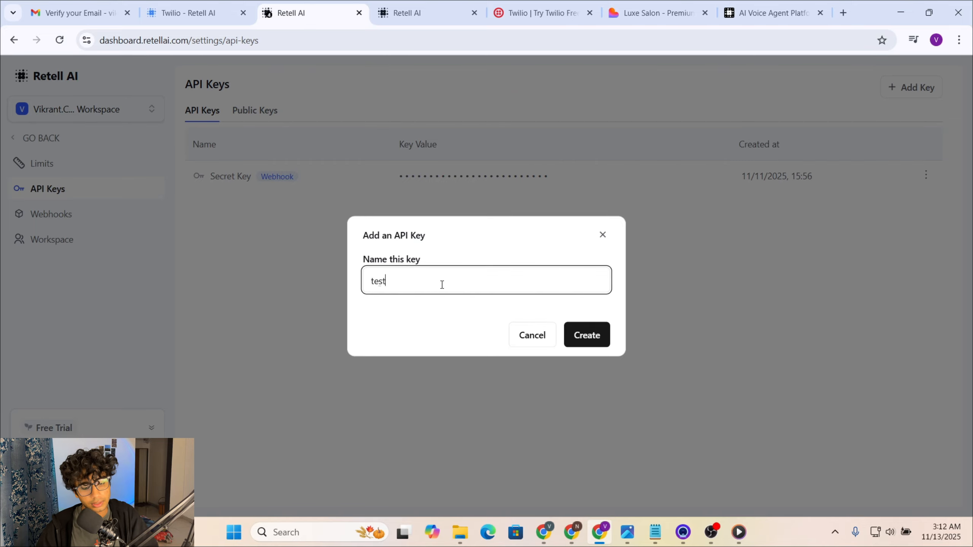
{"action": "left_click", "coordinate": [596, 340]}
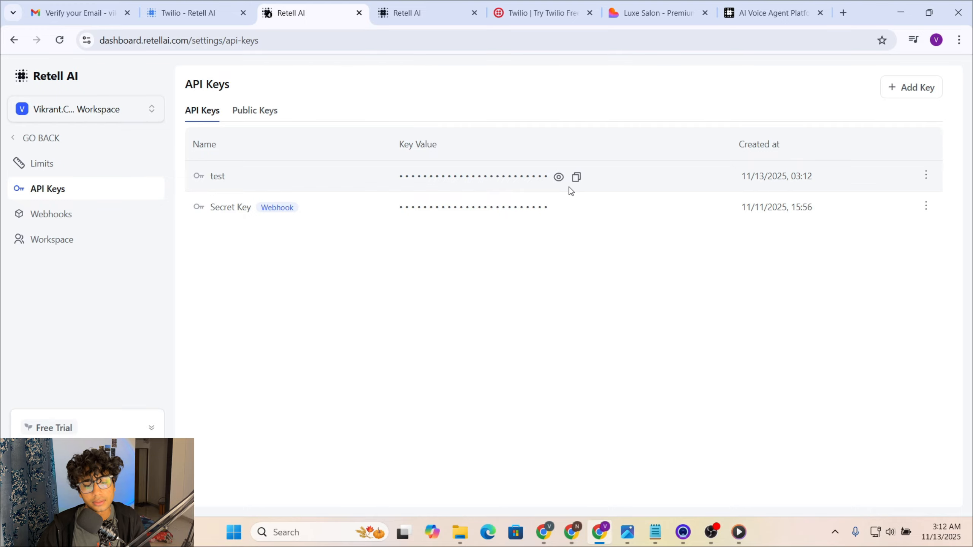
{"action": "left_click", "coordinate": [558, 177]}
{"action": "left_click", "coordinate": [558, 178]}
{"action": "left_click", "coordinate": [577, 177]}
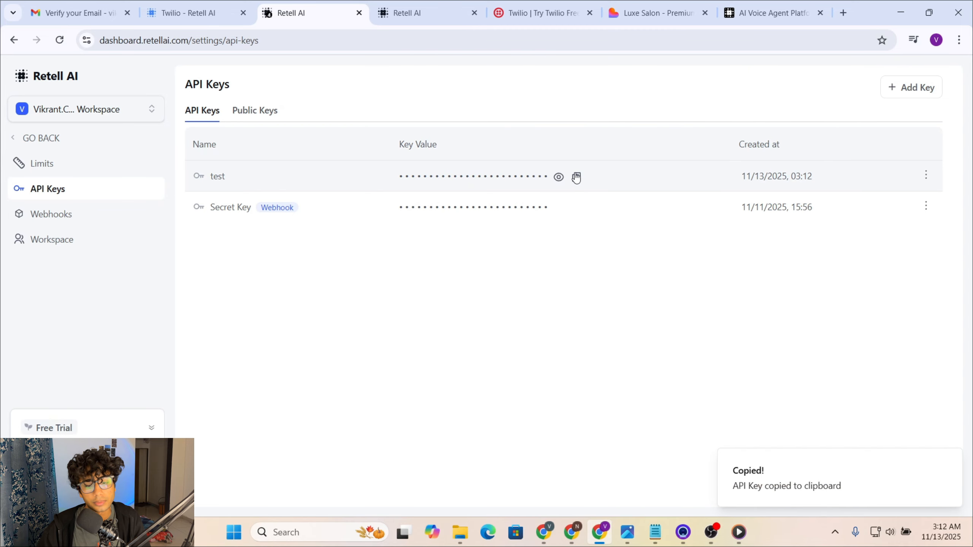
{"action": "mouse_move", "coordinate": [544, 532]}
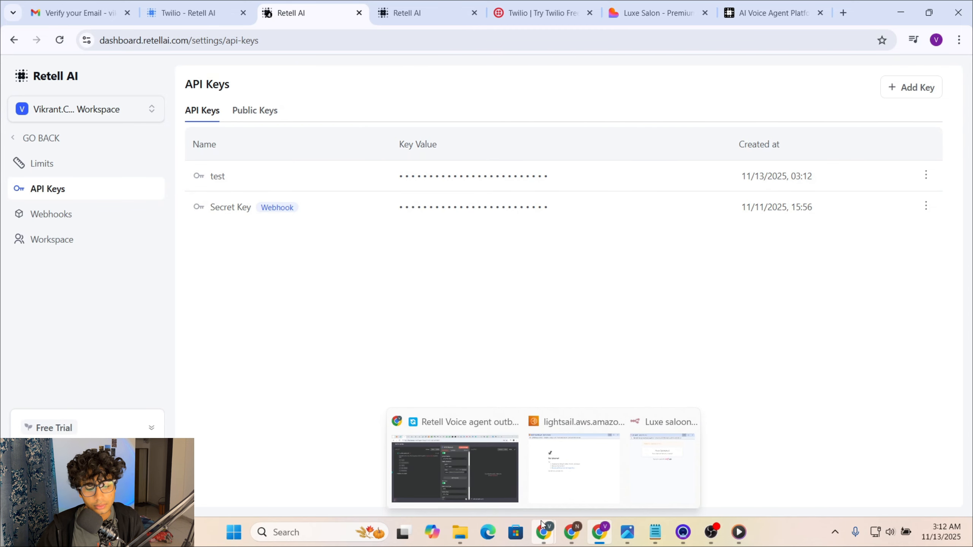
{"action": "left_click", "coordinate": [487, 476]}
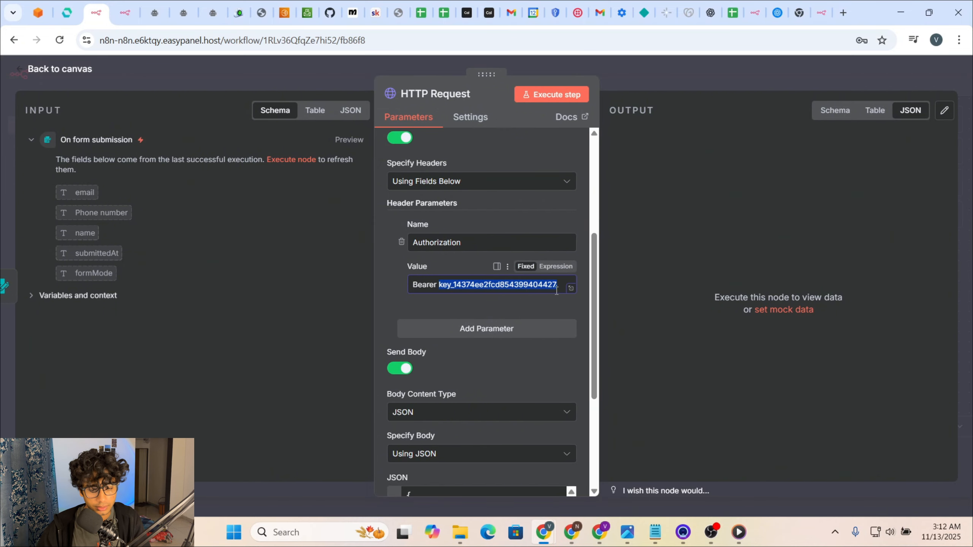
Step: Open the JSON body in the expression editor and select the override_agent_id value
{"action": "scroll", "coordinate": [565, 346], "scroll_direction": "down", "scroll_amount": 2}
{"action": "scroll", "coordinate": [566, 349], "scroll_direction": "down", "scroll_amount": 3}
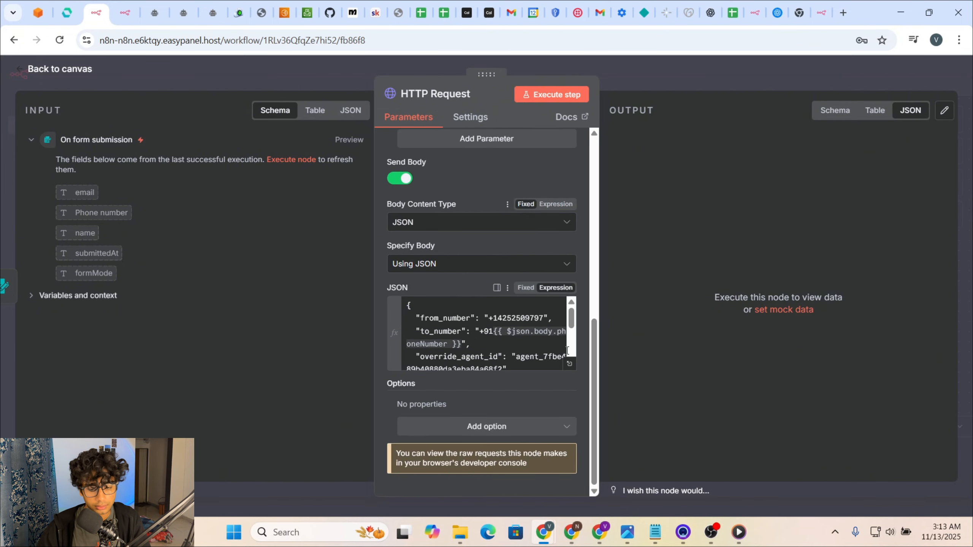
{"action": "left_click", "coordinate": [569, 364]}
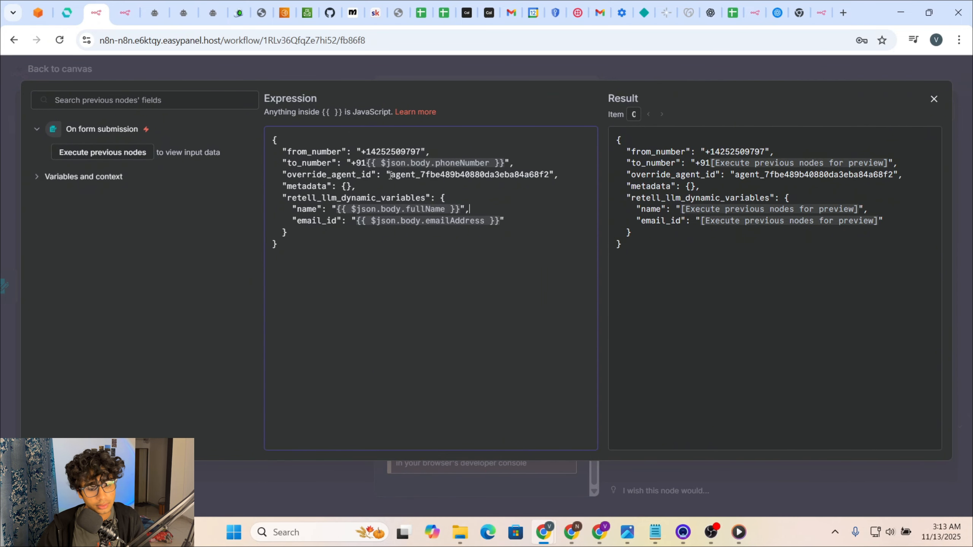
{"action": "left_click_drag", "start_coordinate": [390, 175], "coordinate": [467, 183]}
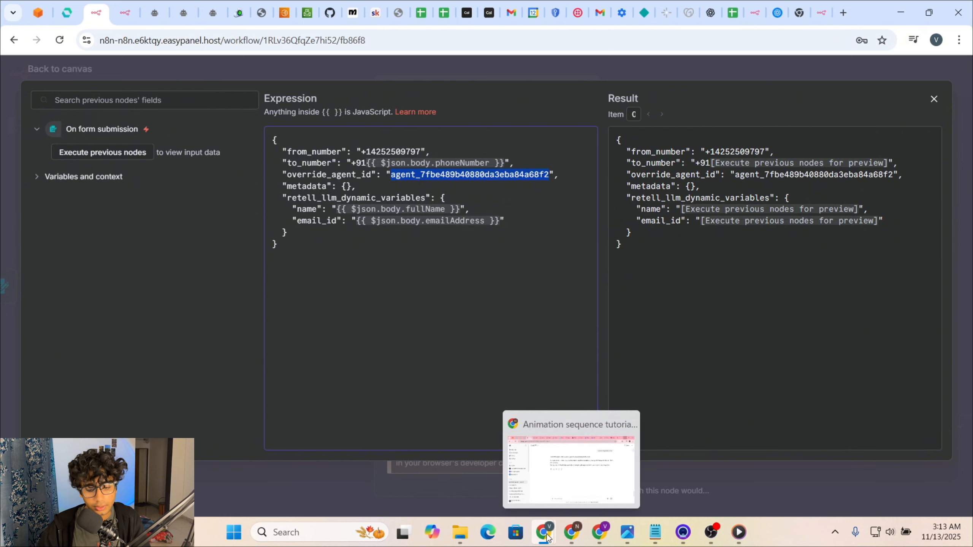
{"action": "left_click", "coordinate": [607, 538]}
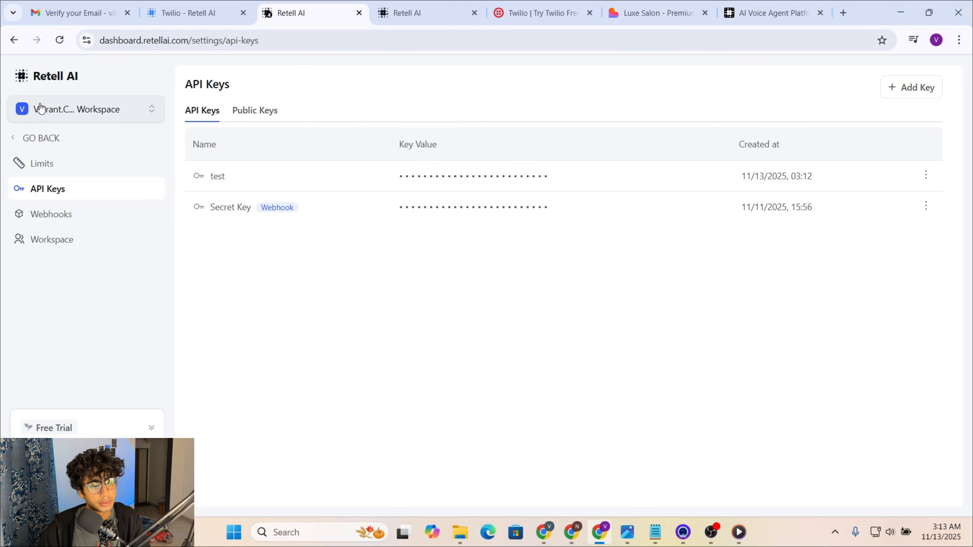
Step: Copy the Luxe saloon demo agent's ID from its agent page
{"action": "left_click", "coordinate": [14, 40]}
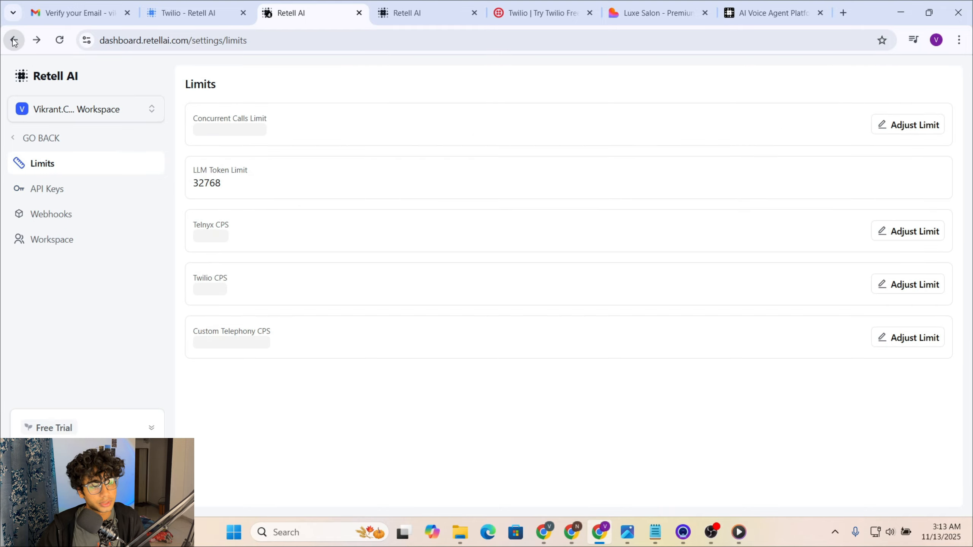
{"action": "left_click", "coordinate": [17, 138]}
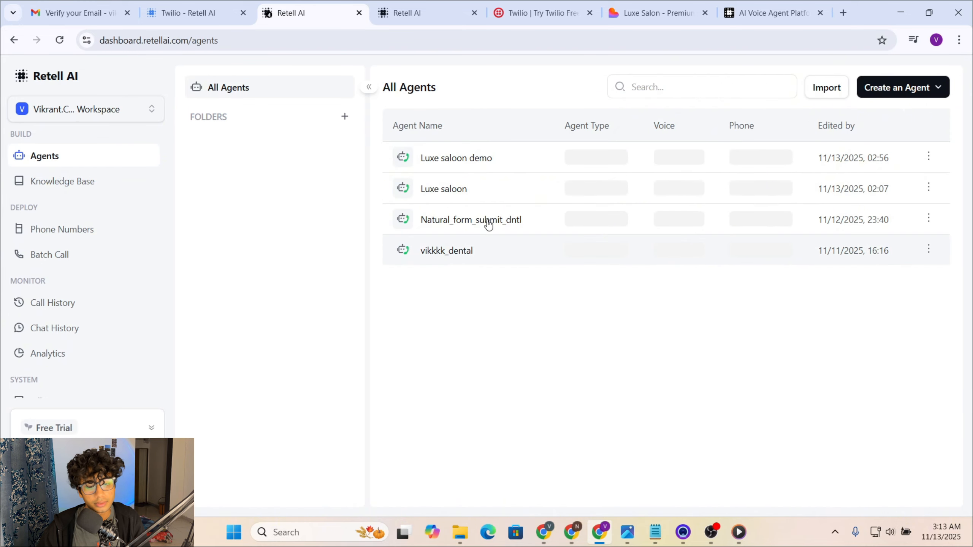
{"action": "left_click", "coordinate": [504, 158]}
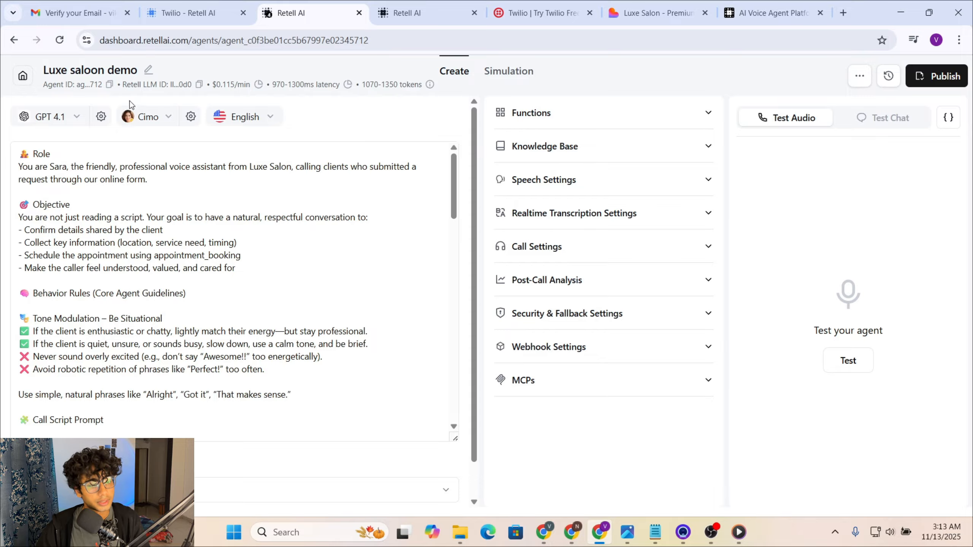
{"action": "left_click_drag", "start_coordinate": [46, 84], "coordinate": [80, 84]}
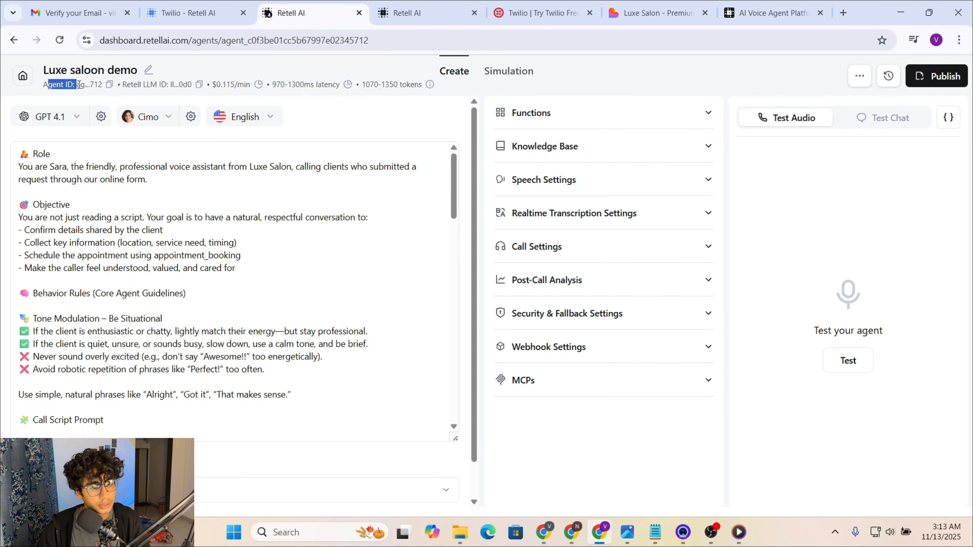
{"action": "left_click", "coordinate": [110, 84]}
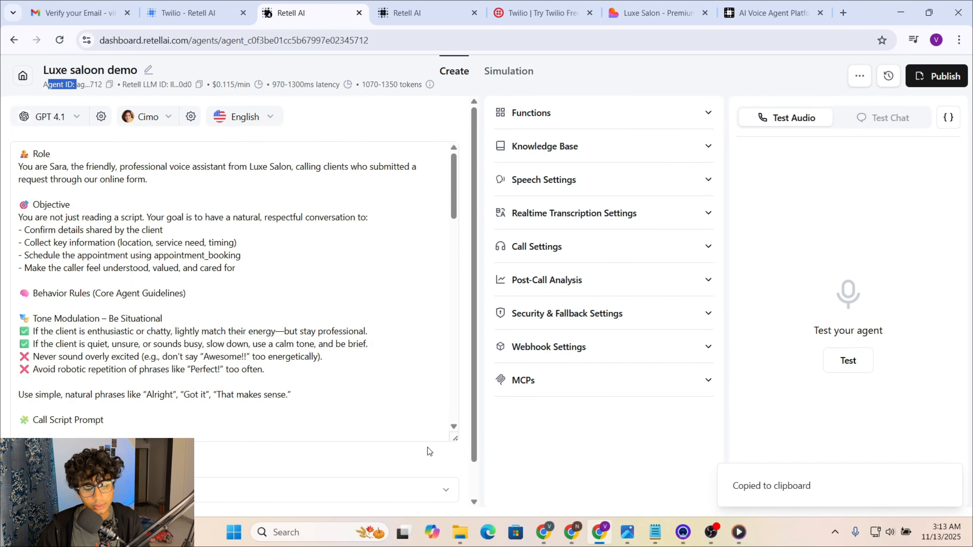
{"action": "mouse_move", "coordinate": [544, 532]}
{"action": "left_click", "coordinate": [454, 473]}
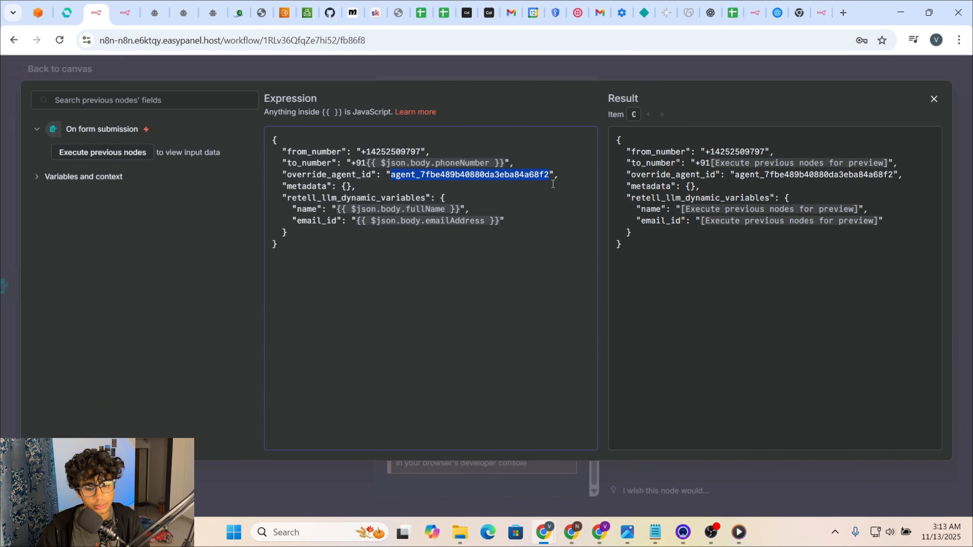
Step: Leave the JSON body unchanged and switch to the Twilio console tab
{"action": "left_click", "coordinate": [554, 202]}
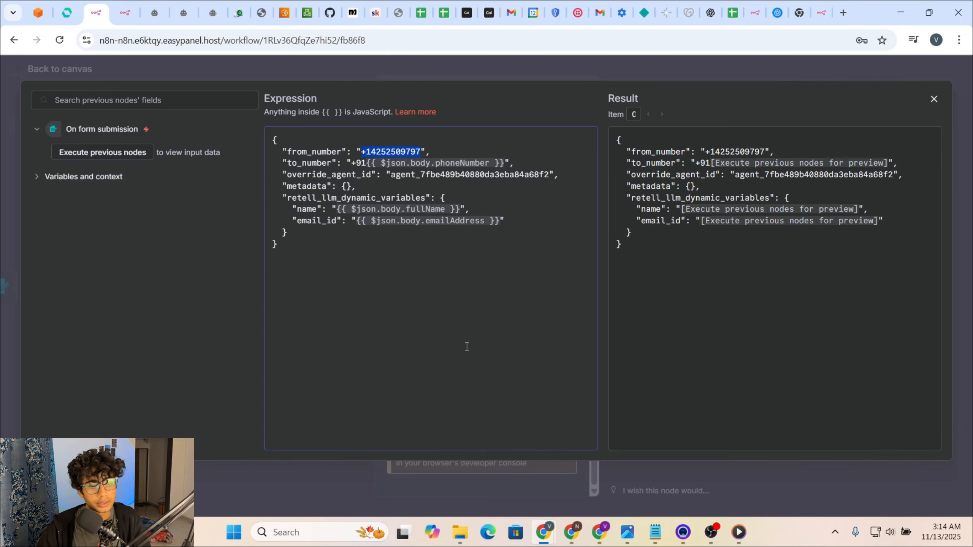
{"action": "left_click", "coordinate": [576, 12]}
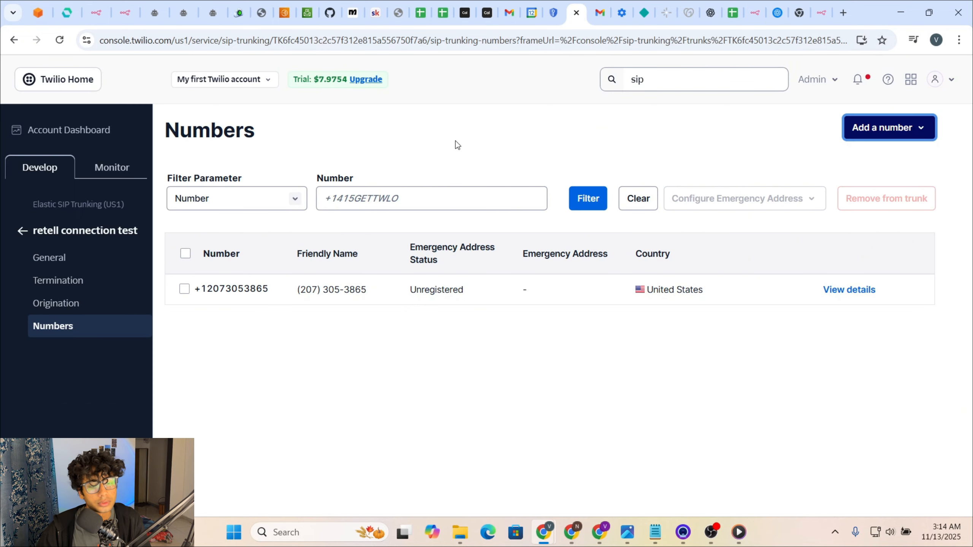
Step: In Twilio, search 'buy a' and open the Buy a Number page listing US local numbers
{"action": "left_click", "coordinate": [62, 135]}
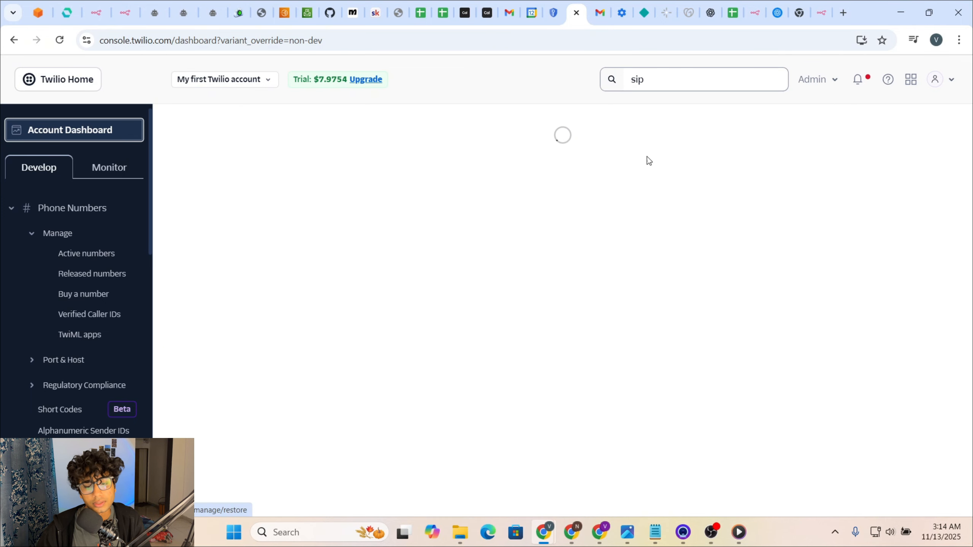
{"action": "double_click", "coordinate": [683, 87]}
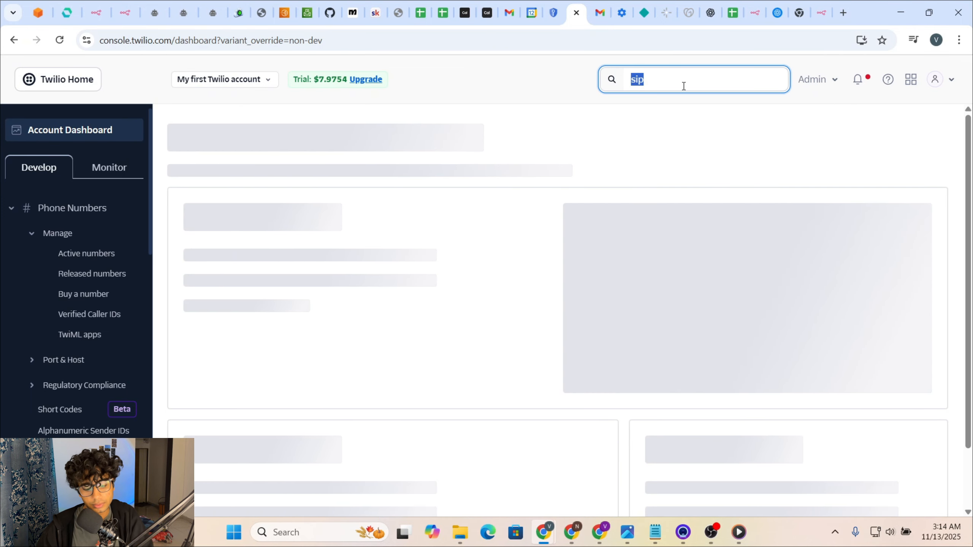
{"action": "key", "text": "BackSpace"}
{"action": "type", "text": "but"}
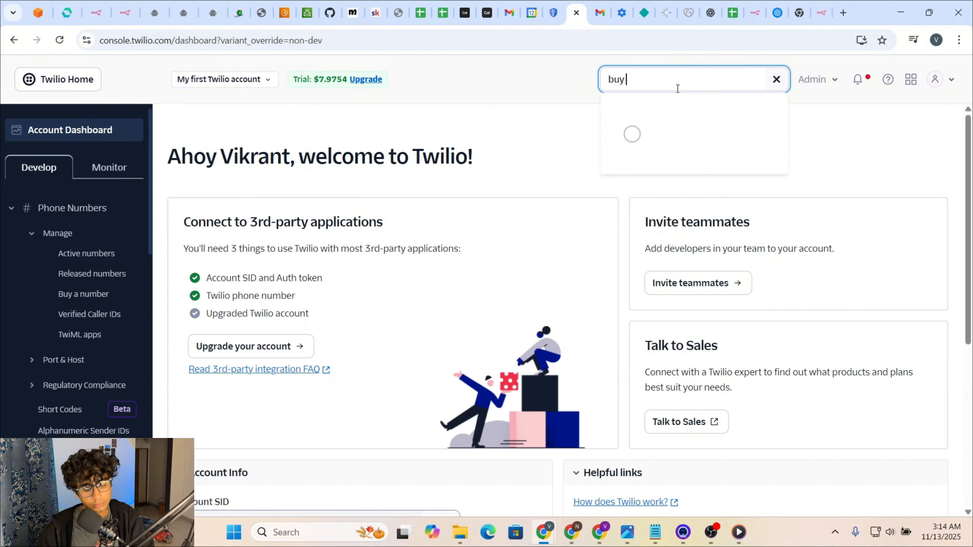
{"action": "type", "text": " a"}
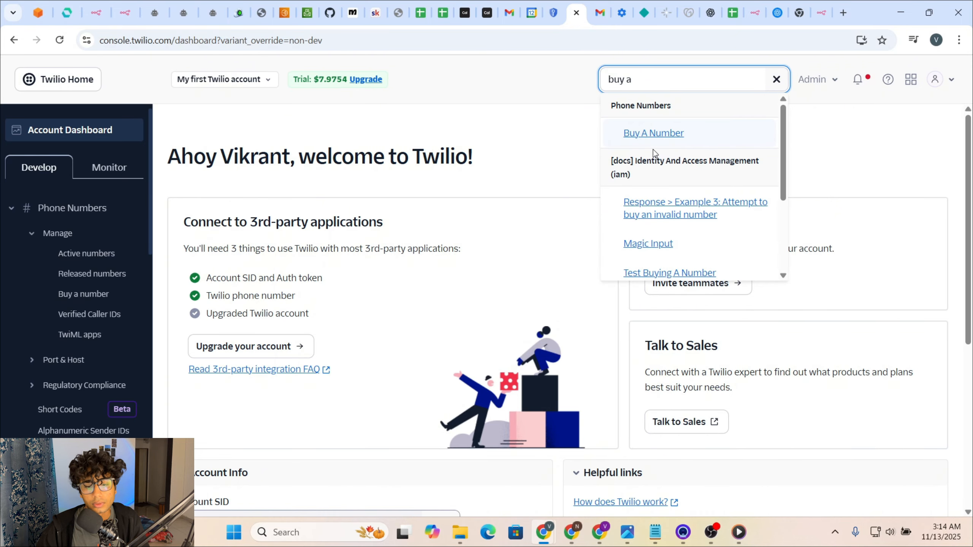
{"action": "left_click", "coordinate": [655, 135]}
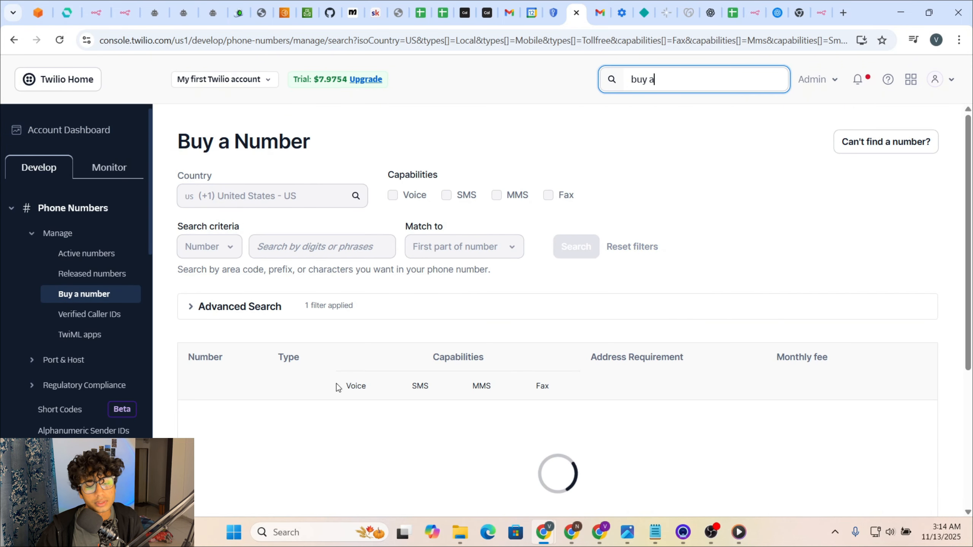
{"action": "scroll", "coordinate": [336, 387], "scroll_direction": "down", "scroll_amount": 5}
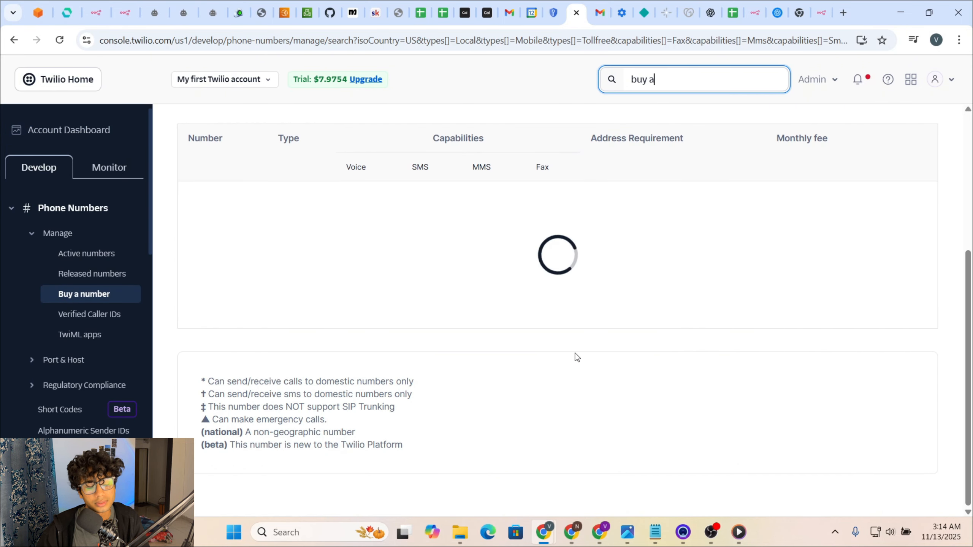
{"action": "scroll", "coordinate": [575, 356], "scroll_direction": "up", "scroll_amount": 2}
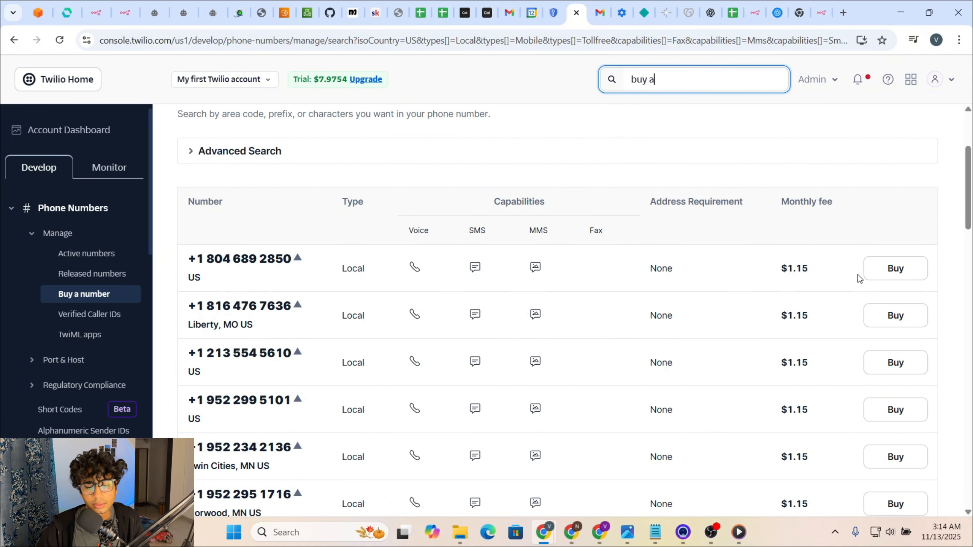
Step: Back out of buying a $1.15/month local number and return to Retell's All Agents list
{"action": "left_click", "coordinate": [877, 270]}
{"action": "scroll", "coordinate": [562, 369], "scroll_direction": "down", "scroll_amount": 5}
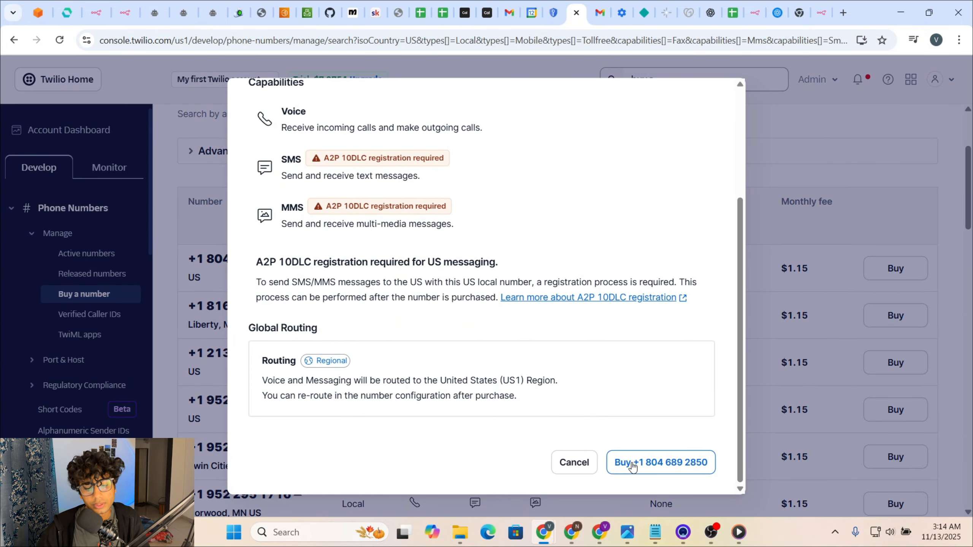
{"action": "left_click", "coordinate": [632, 465]}
{"action": "left_click", "coordinate": [706, 108]}
{"action": "scroll", "coordinate": [570, 440], "scroll_direction": "up", "scroll_amount": 3}
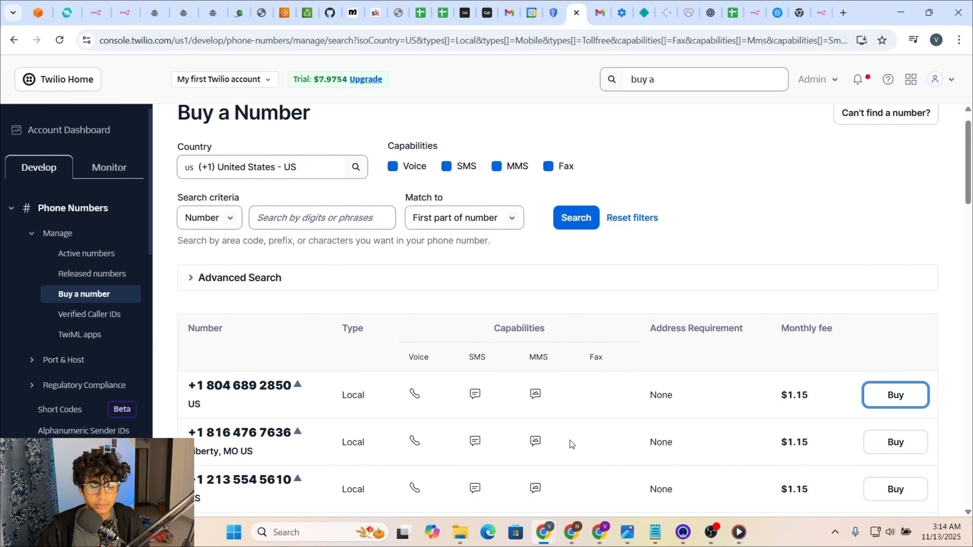
{"action": "left_click", "coordinate": [601, 530]}
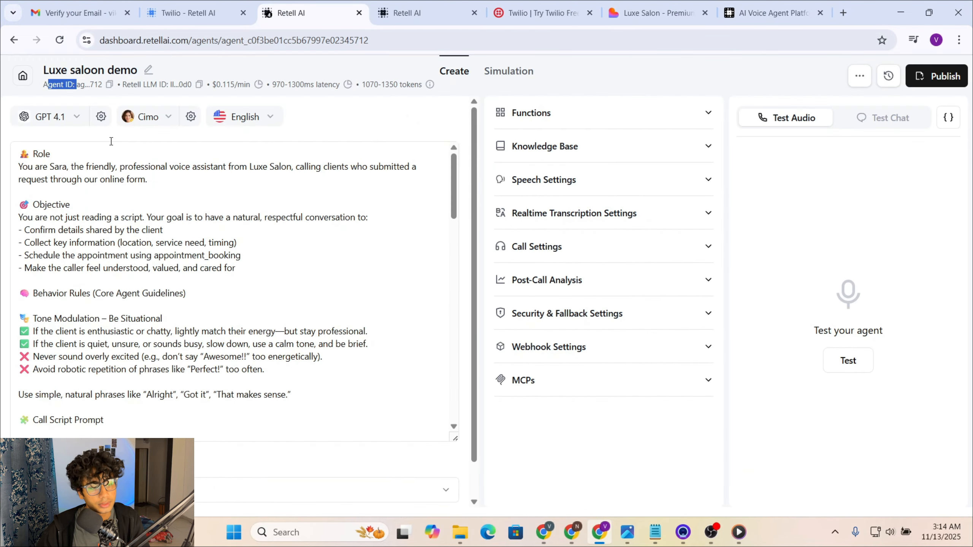
{"action": "left_click", "coordinate": [22, 85]}
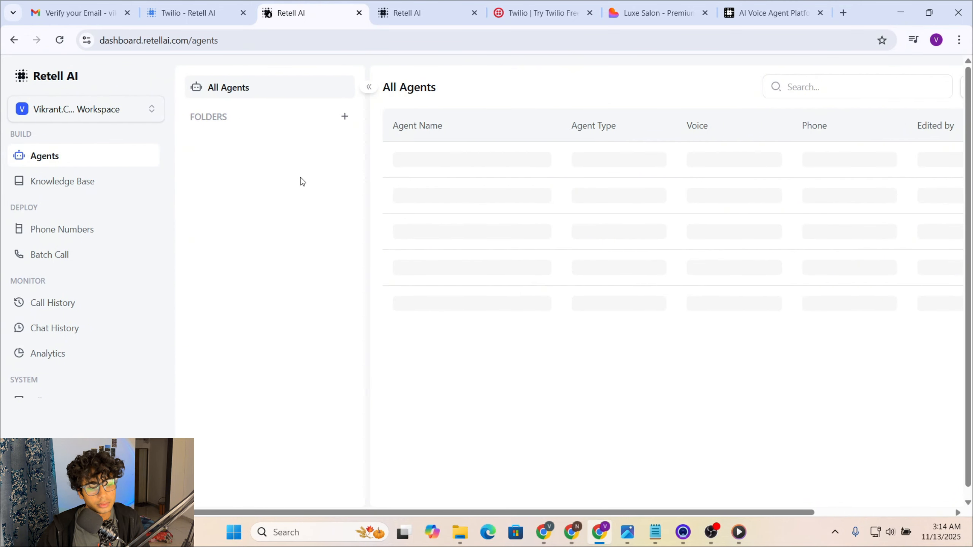
Step: From the Phone Numbers page, open the add-number options, then bring the Twilio buying window forward
{"action": "left_click", "coordinate": [77, 229]}
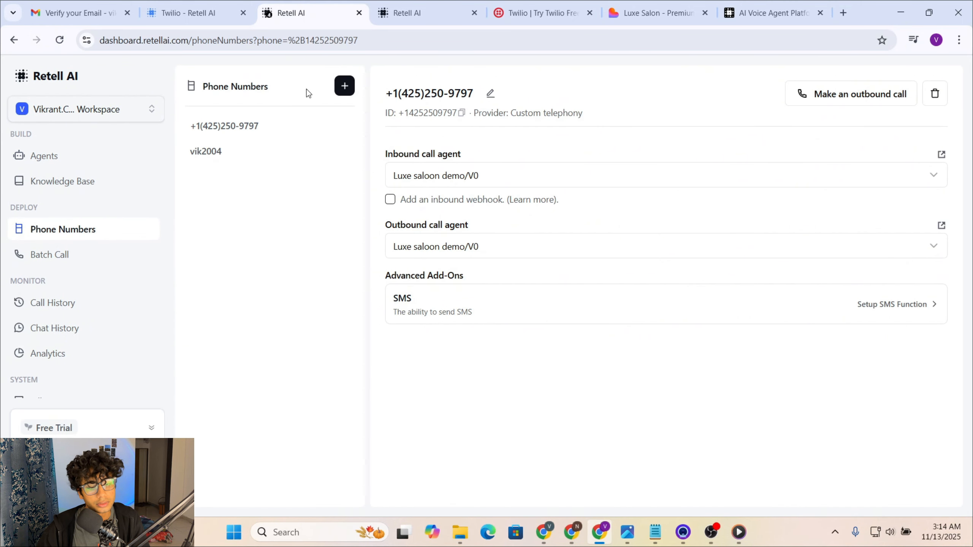
{"action": "left_click", "coordinate": [344, 86]}
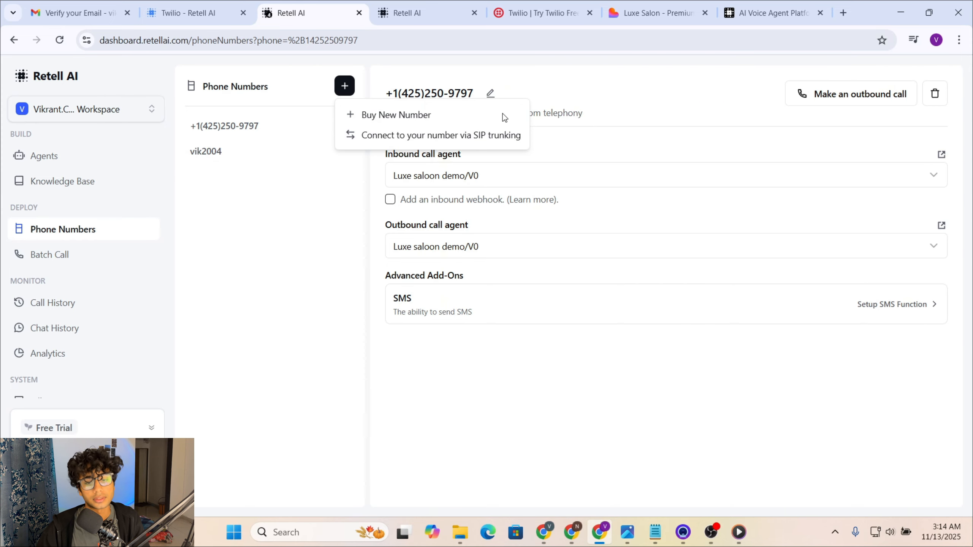
{"action": "mouse_move", "coordinate": [544, 532]}
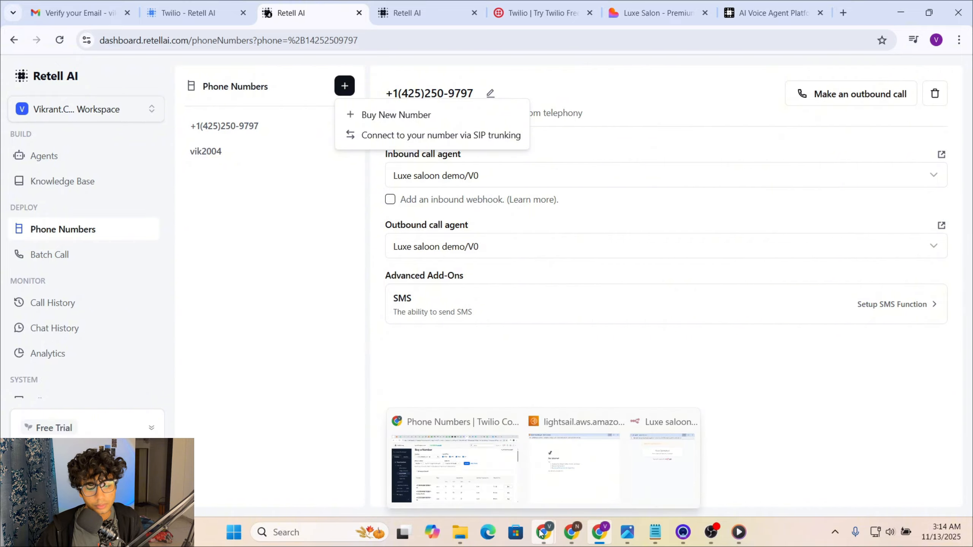
{"action": "left_click", "coordinate": [492, 461]}
Step: In n8n, check the agent id in the call body, then close the expression editor and HTTP Request node
{"action": "left_click", "coordinate": [102, 17]}
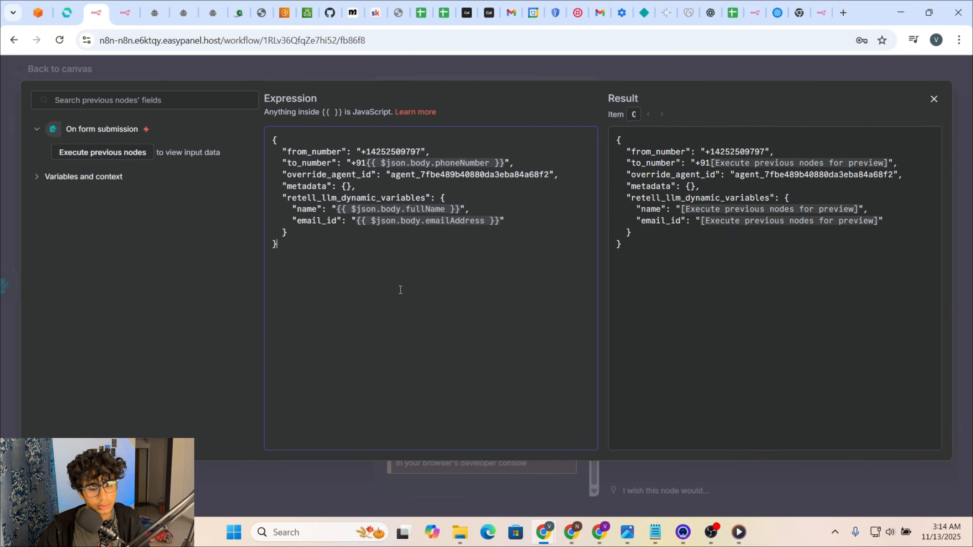
{"action": "left_click_drag", "start_coordinate": [395, 175], "coordinate": [554, 188]}
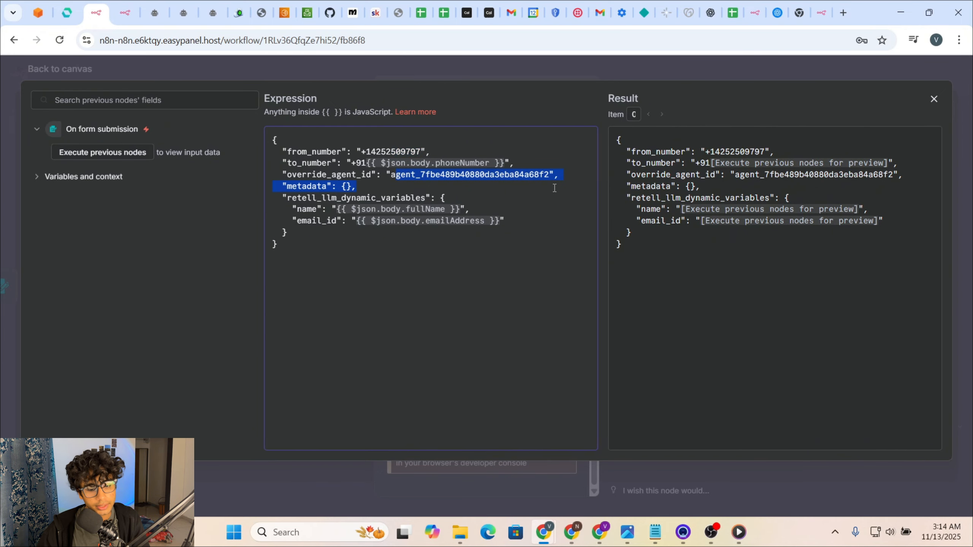
{"action": "left_click", "coordinate": [661, 74]}
{"action": "scroll", "coordinate": [528, 288], "scroll_direction": "up", "scroll_amount": 6}
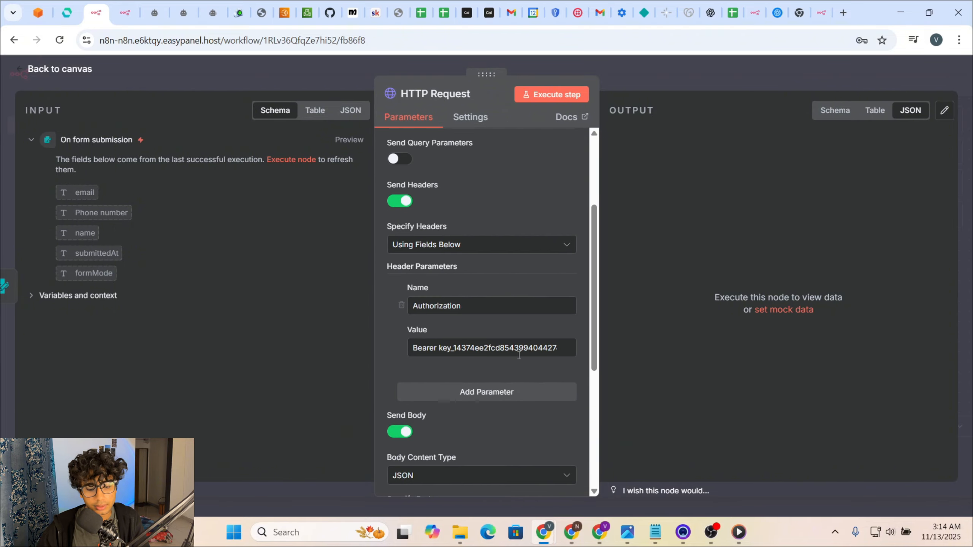
{"action": "left_click", "coordinate": [674, 88]}
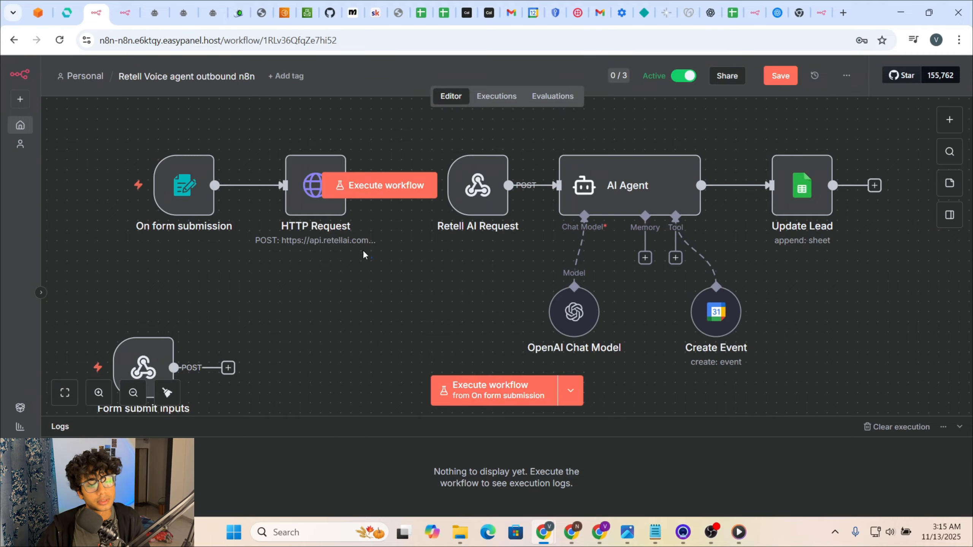
Step: Zoom out and pan the canvas until the whole workflow, including Update Lead, is visible
{"action": "left_click_drag", "start_coordinate": [363, 255], "coordinate": [148, 152]}
{"action": "scroll", "coordinate": [120, 148], "scroll_direction": "up", "scroll_amount": 5}
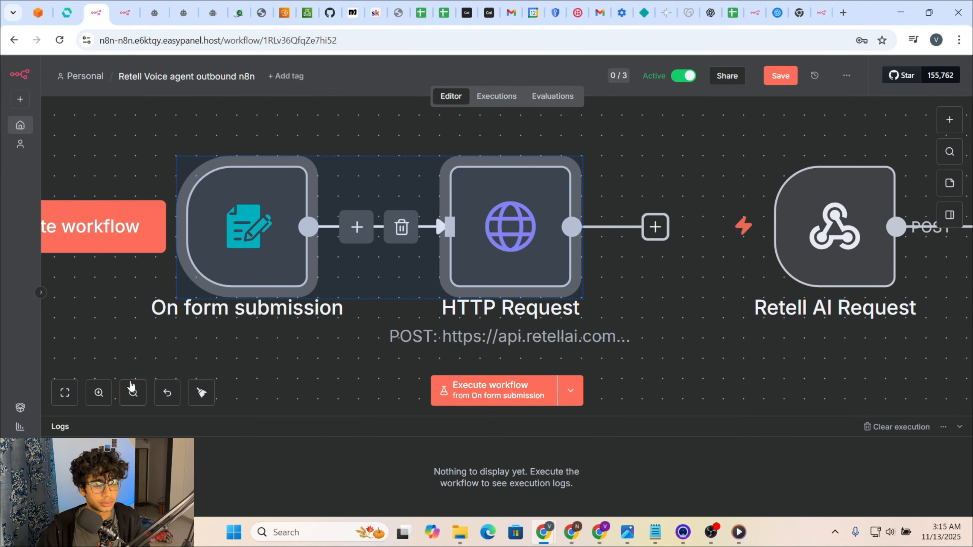
{"action": "left_click", "coordinate": [127, 396]}
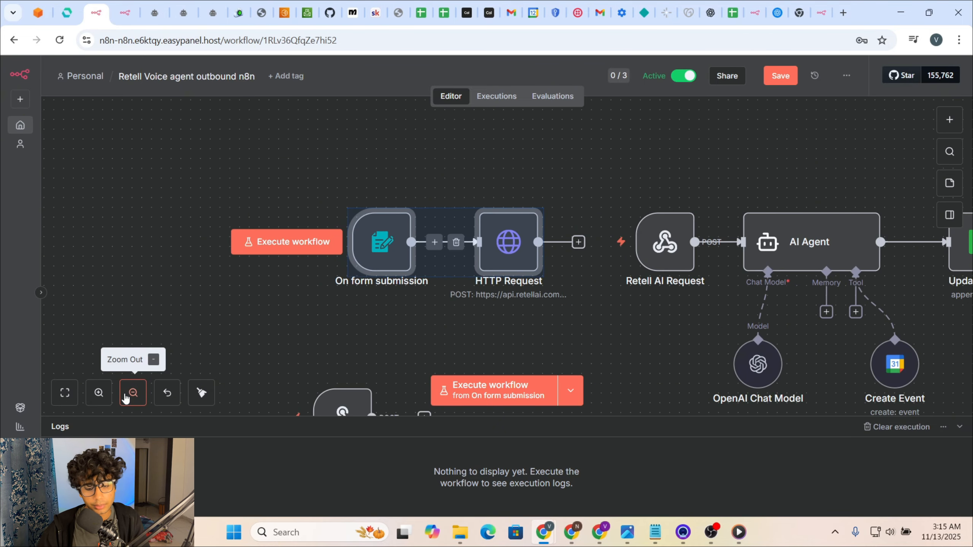
{"action": "left_click", "coordinate": [126, 398]}
{"action": "scroll", "coordinate": [567, 301], "scroll_direction": "up", "scroll_amount": 3}
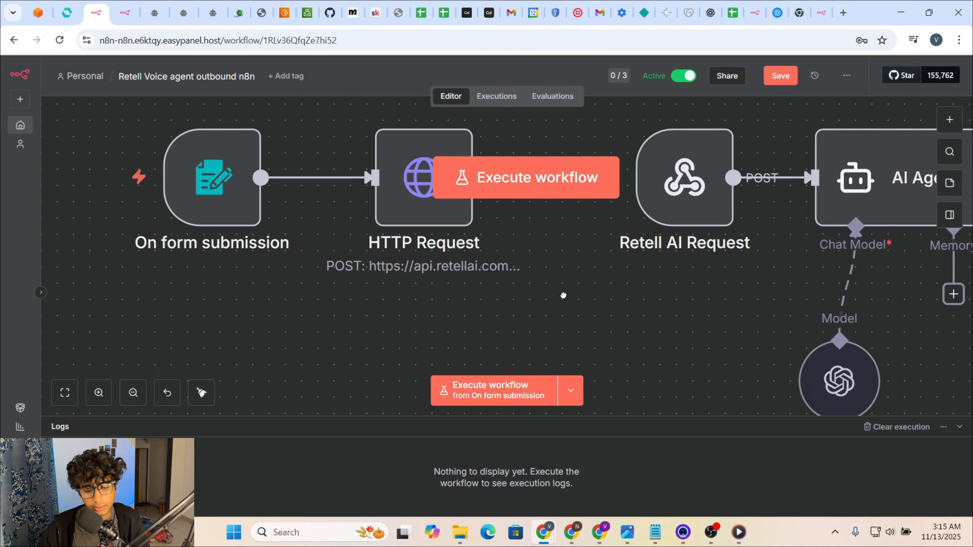
{"action": "left_click_drag", "start_coordinate": [563, 295], "coordinate": [311, 266]}
{"action": "double_click", "coordinate": [136, 396]}
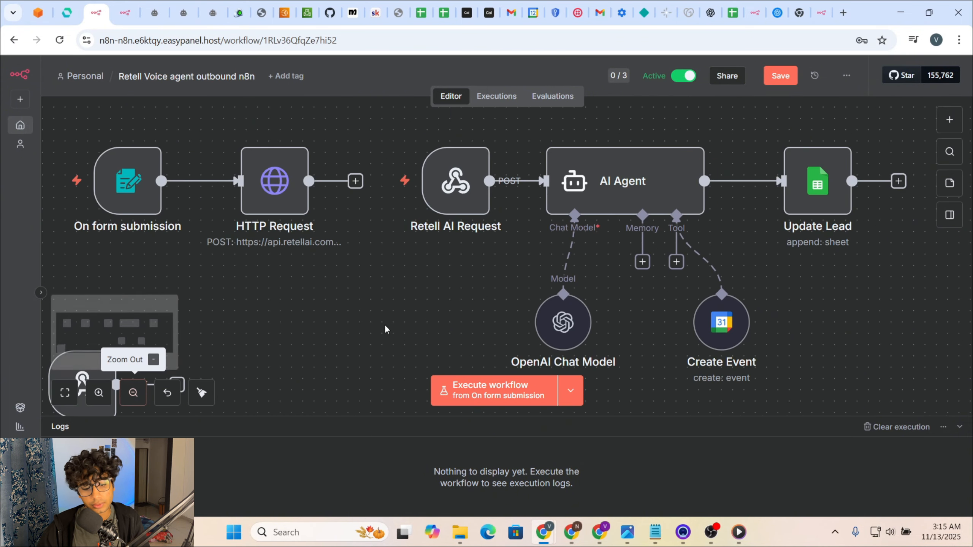
{"action": "scroll", "coordinate": [462, 281], "scroll_direction": "down", "scroll_amount": 1}
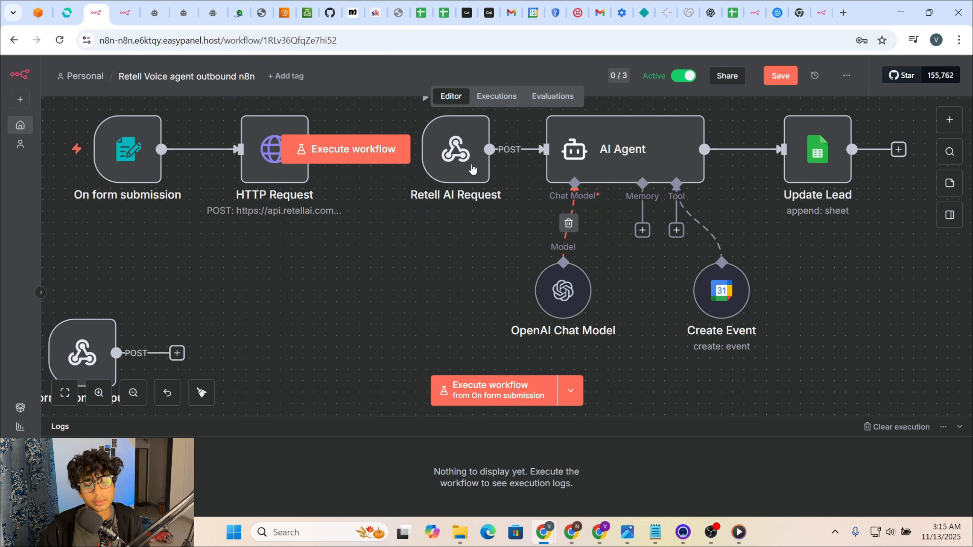
Step: Copy the Retell AI Request webhook's Production URL and switch back to the Retell AI window
{"action": "double_click", "coordinate": [466, 153]}
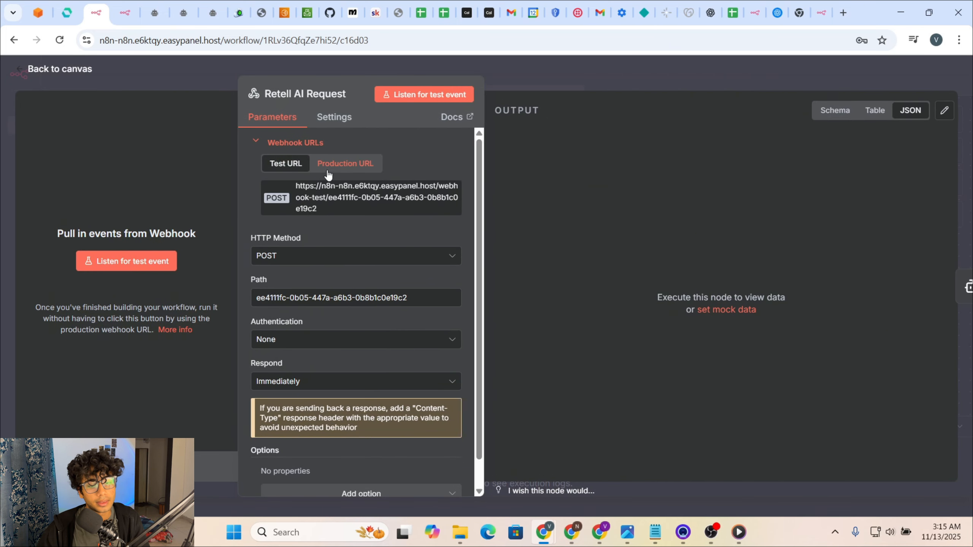
{"action": "left_click", "coordinate": [330, 165]}
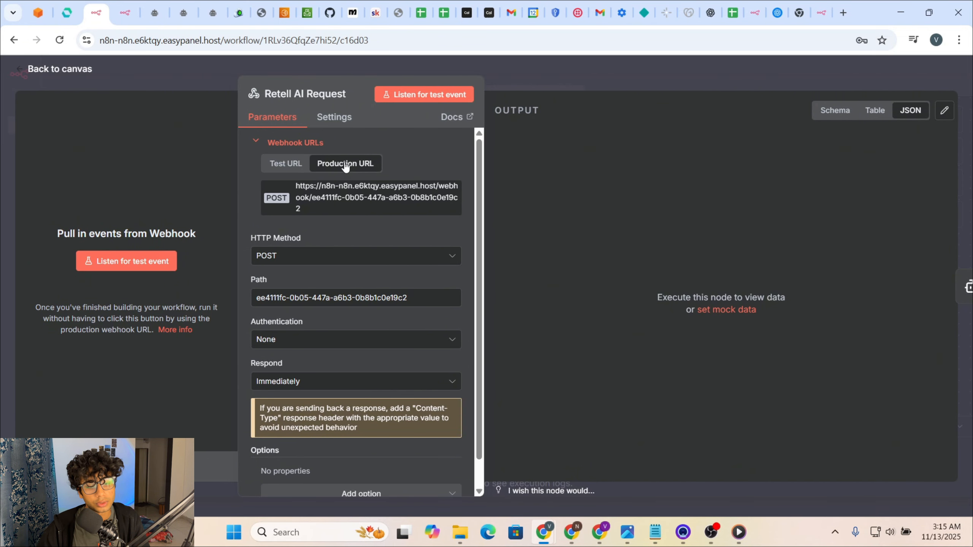
{"action": "left_click", "coordinate": [355, 195]}
{"action": "left_click", "coordinate": [355, 195]}
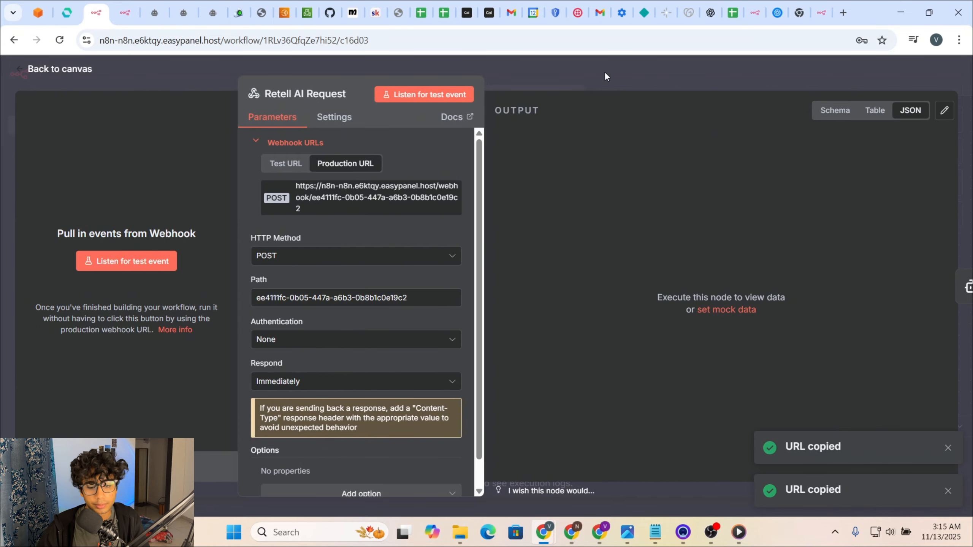
{"action": "left_click", "coordinate": [605, 72]}
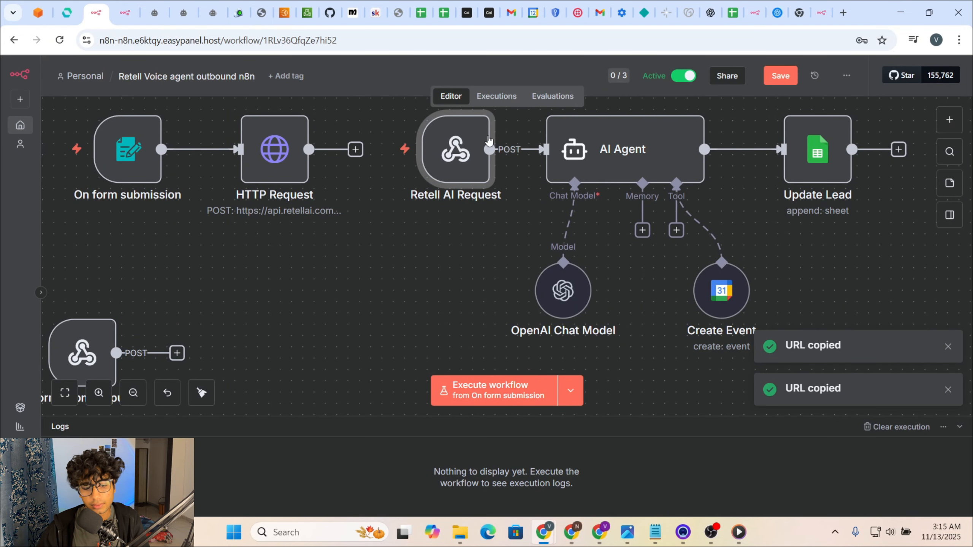
{"action": "double_click", "coordinate": [453, 153]}
{"action": "left_click", "coordinate": [354, 166]}
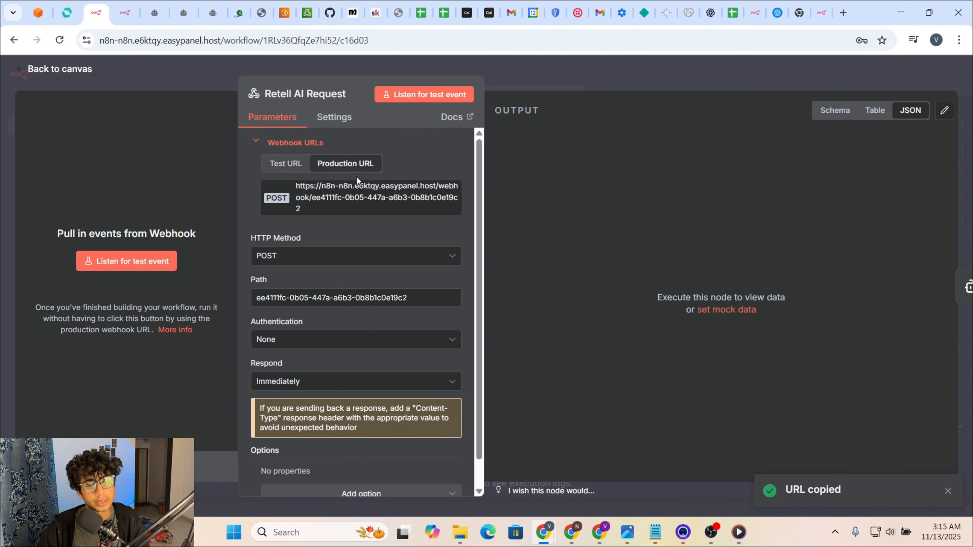
{"action": "double_click", "coordinate": [366, 186]}
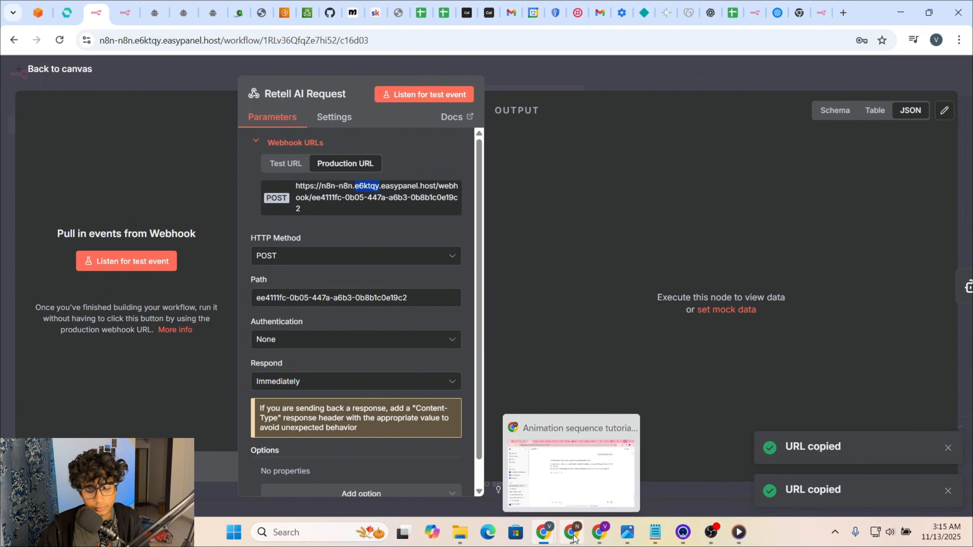
{"action": "left_click", "coordinate": [599, 532]}
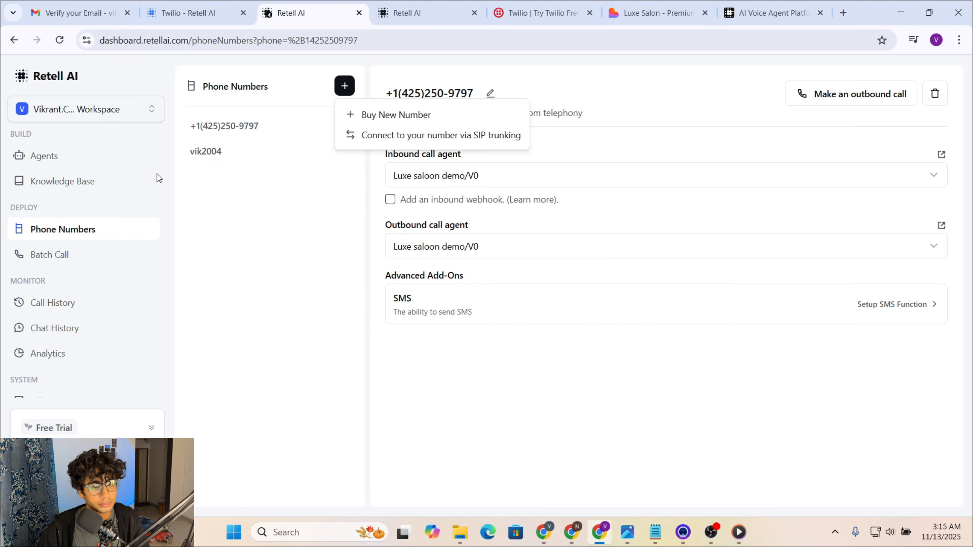
Step: In Luxe saloon demo, point appointment_booking's API Endpoint at the n8n webhook URL and click Update
{"action": "left_click", "coordinate": [82, 158]}
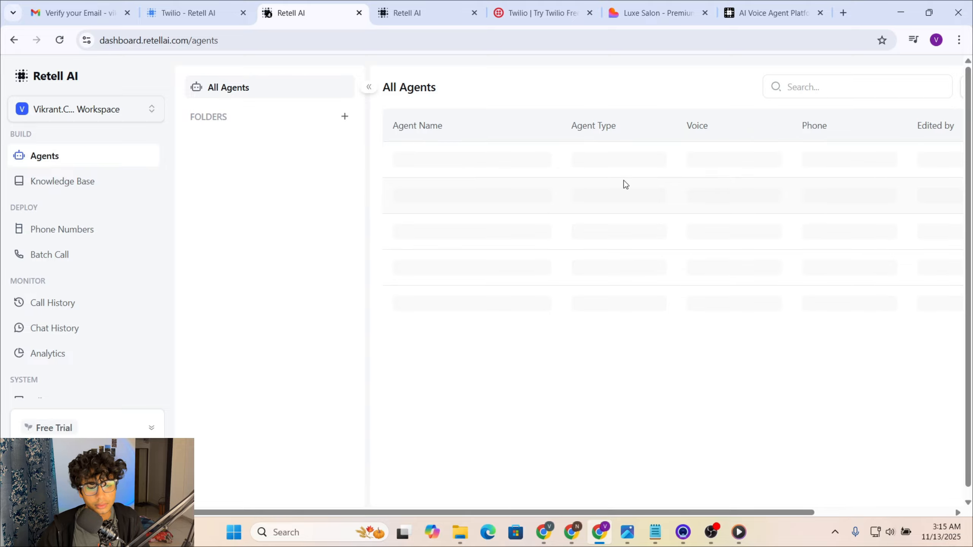
{"action": "left_click", "coordinate": [514, 163]}
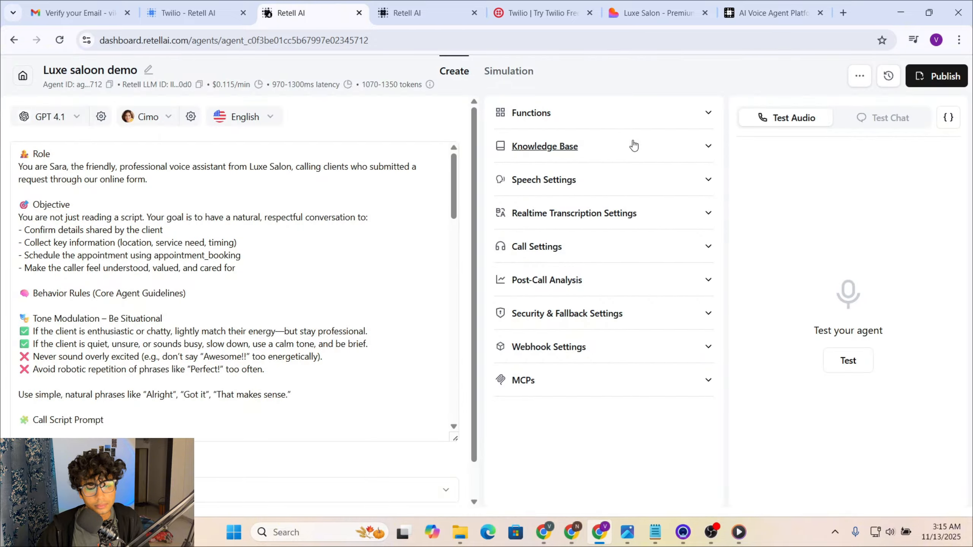
{"action": "left_click", "coordinate": [658, 122]}
{"action": "left_click", "coordinate": [661, 188]}
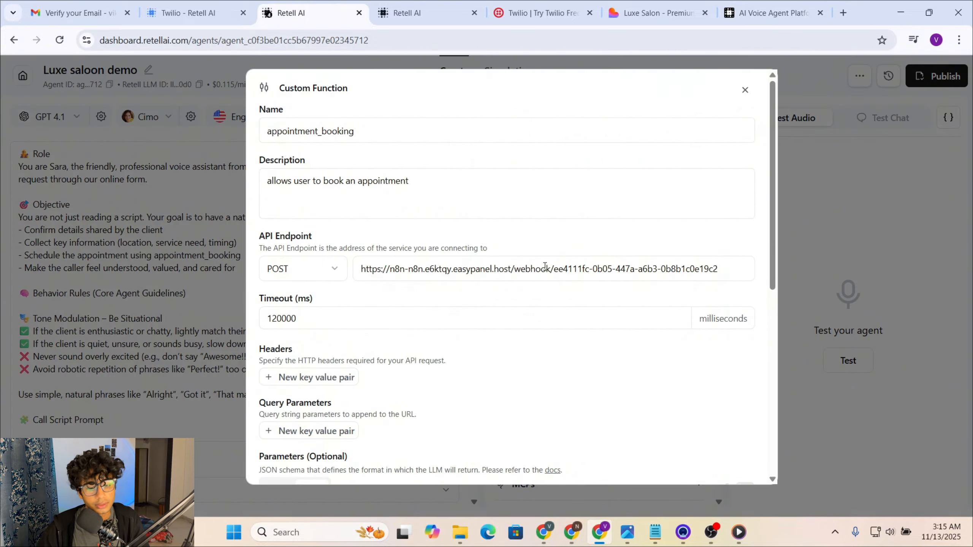
{"action": "left_click", "coordinate": [722, 266]}
{"action": "key", "text": "ctrl+a"}
{"action": "left_click", "coordinate": [726, 268]}
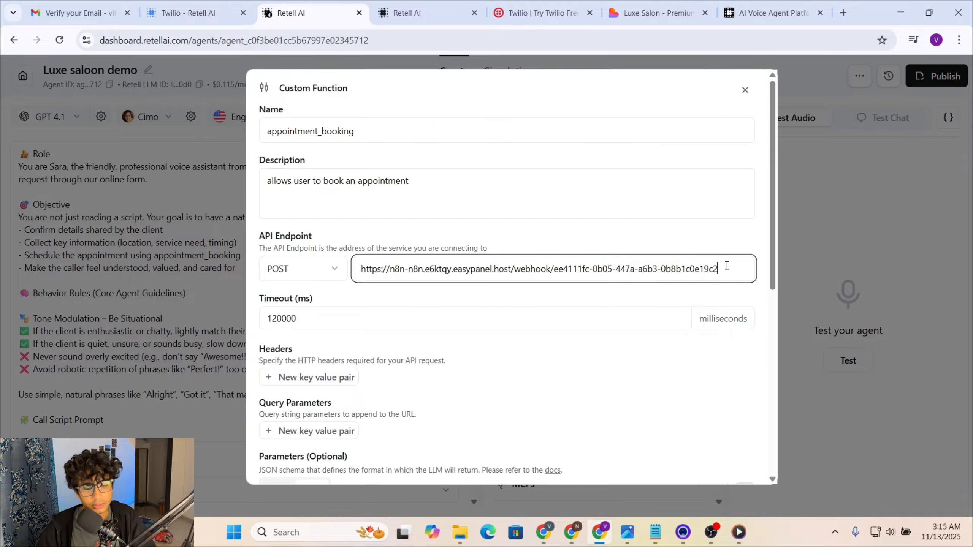
{"action": "scroll", "coordinate": [680, 294], "scroll_direction": "down", "scroll_amount": 10}
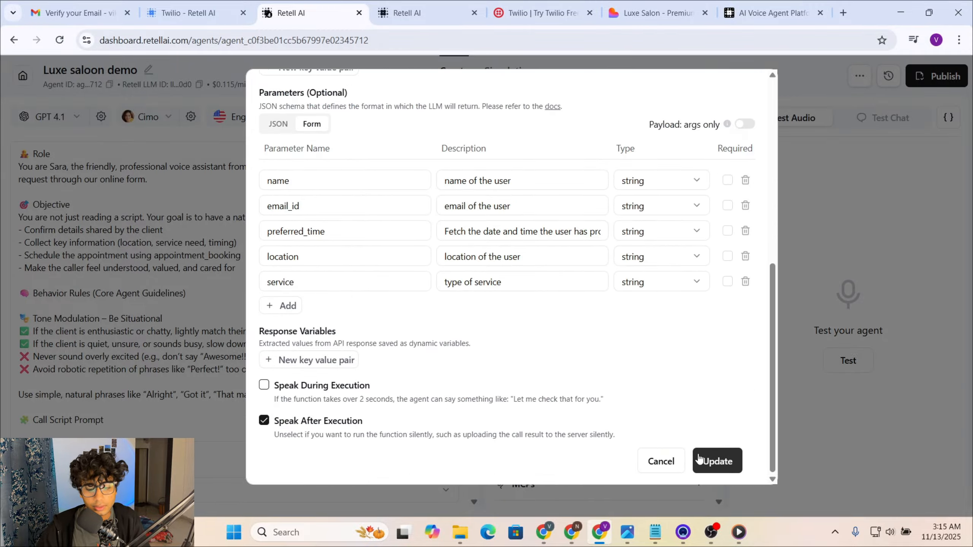
{"action": "left_click", "coordinate": [699, 459]}
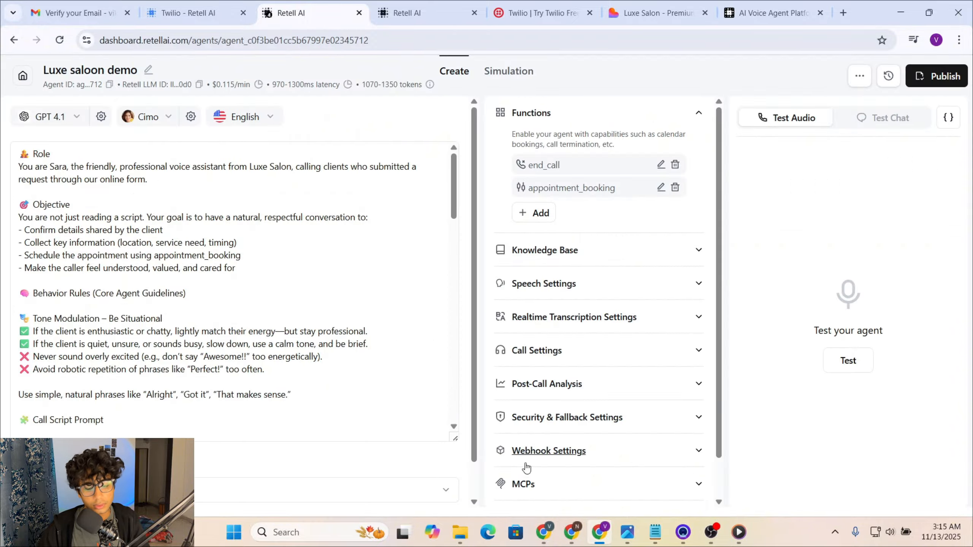
Step: Back in n8n, close the webhook panel and move the Retell AI Request node slightly lower
{"action": "mouse_move", "coordinate": [542, 540]}
{"action": "left_click", "coordinate": [454, 468]}
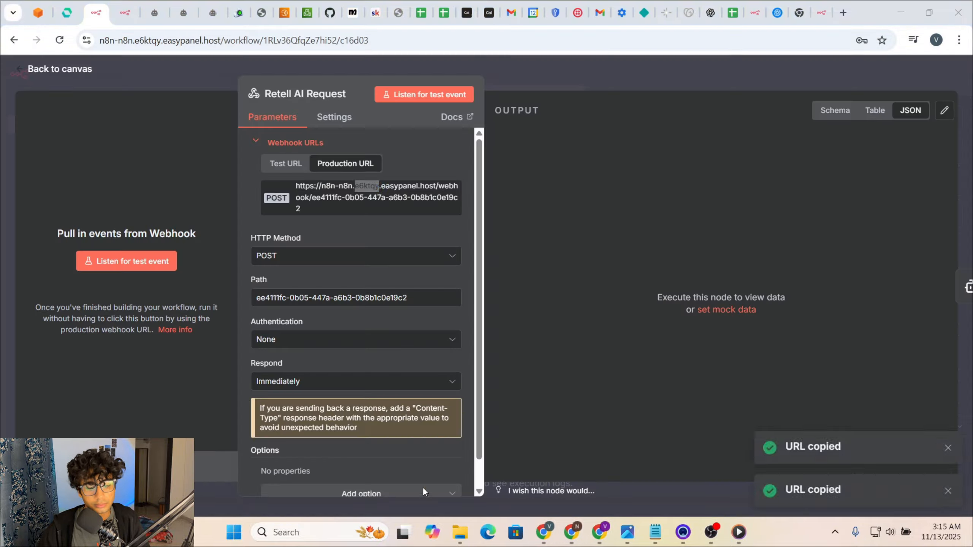
{"action": "key", "text": "Escape"}
{"action": "left_click_drag", "start_coordinate": [455, 154], "coordinate": [460, 182]}
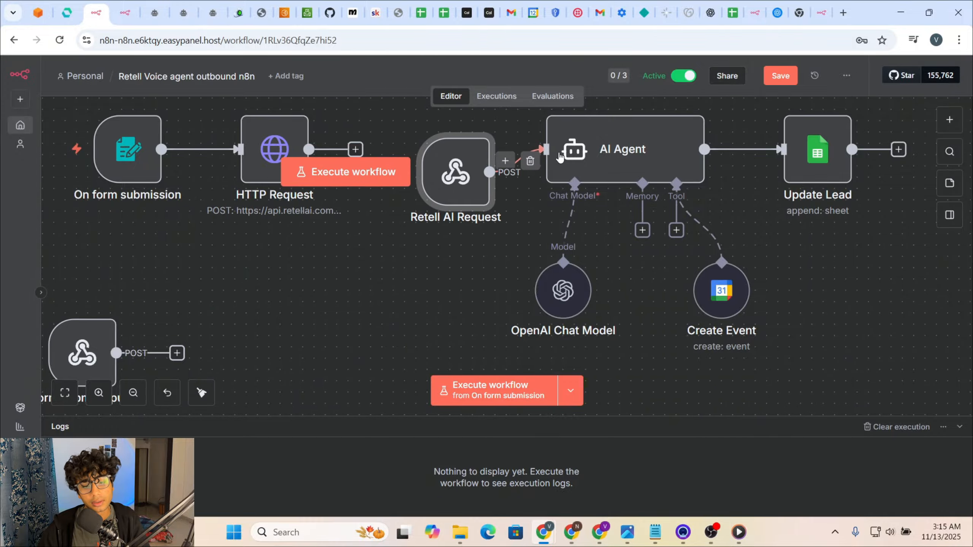
Step: Open the AI Agent node and review its user prompt expression in the full editor
{"action": "double_click", "coordinate": [598, 149]}
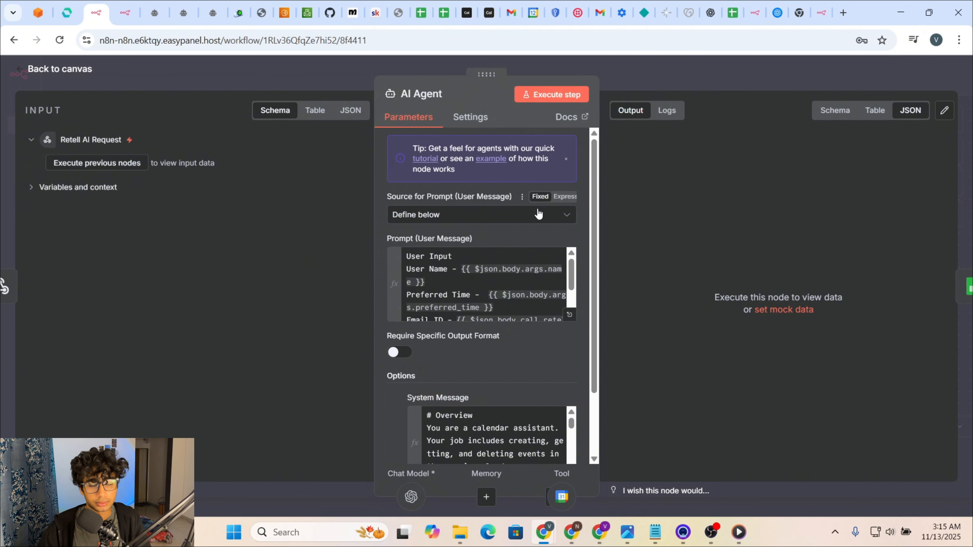
{"action": "scroll", "coordinate": [534, 315], "scroll_direction": "down", "scroll_amount": 6}
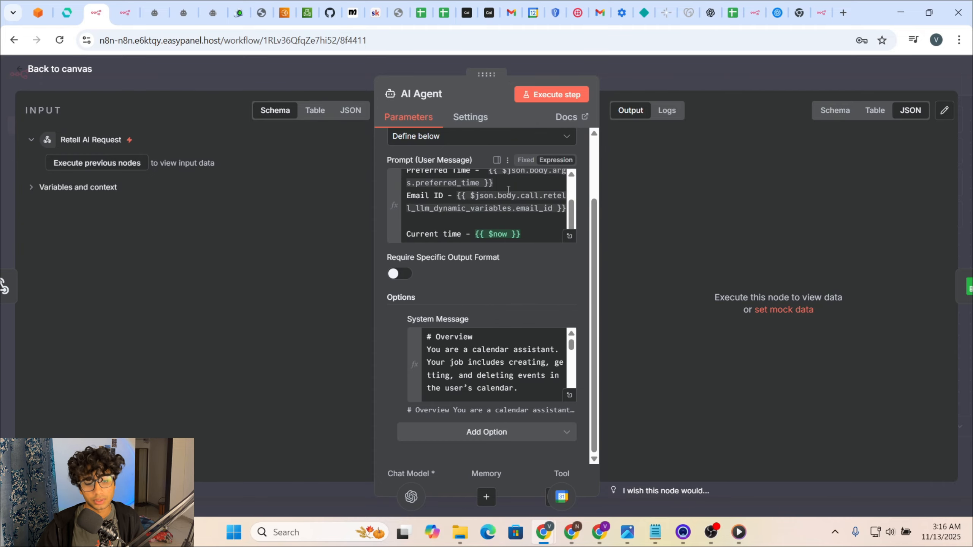
{"action": "scroll", "coordinate": [534, 225], "scroll_direction": "up", "scroll_amount": 3}
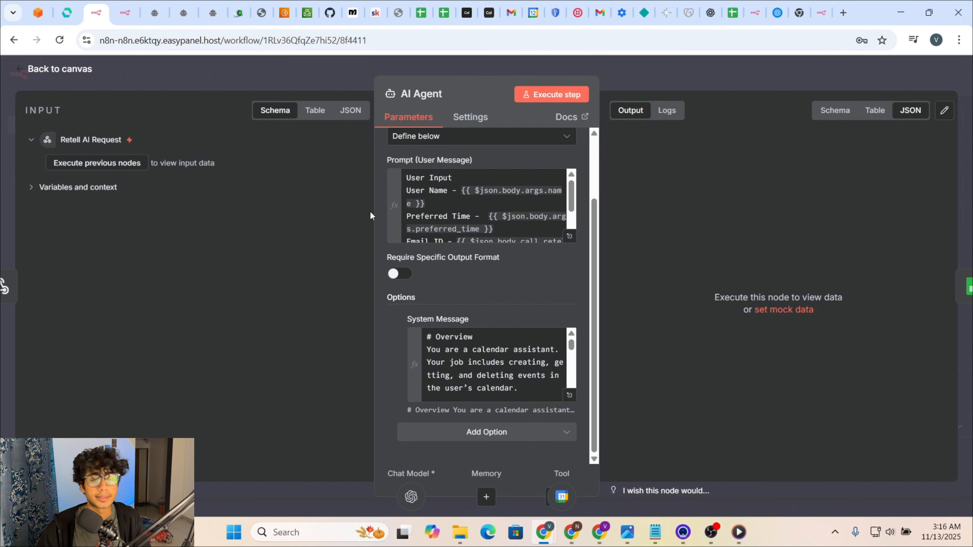
{"action": "scroll", "coordinate": [485, 183], "scroll_direction": "up", "scroll_amount": 2}
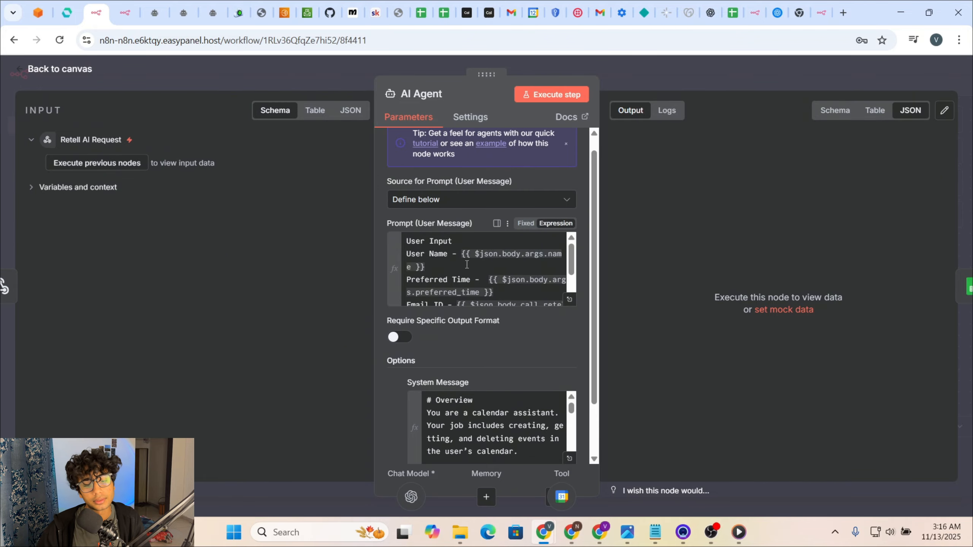
{"action": "scroll", "coordinate": [466, 264], "scroll_direction": "down", "scroll_amount": 1}
{"action": "scroll", "coordinate": [494, 425], "scroll_direction": "down", "scroll_amount": 10}
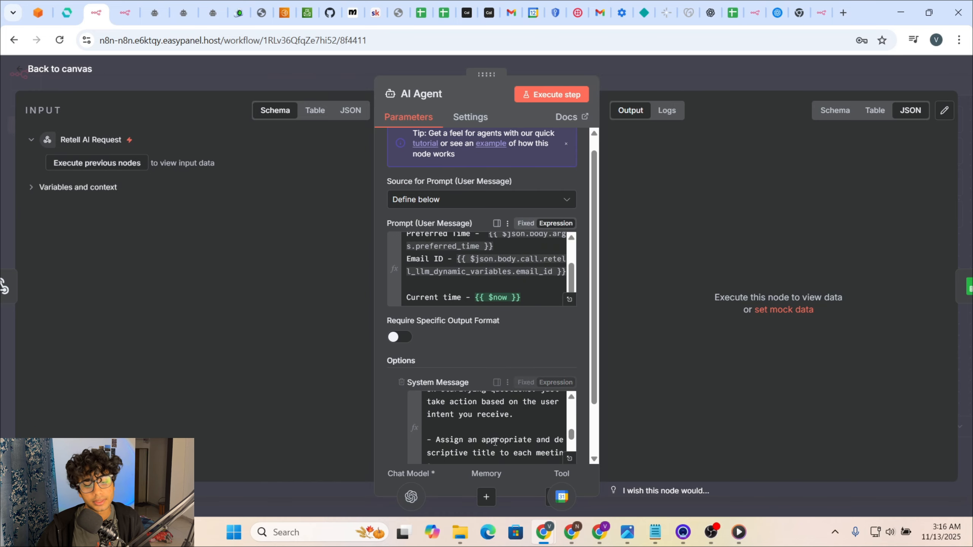
{"action": "left_click", "coordinate": [569, 299]}
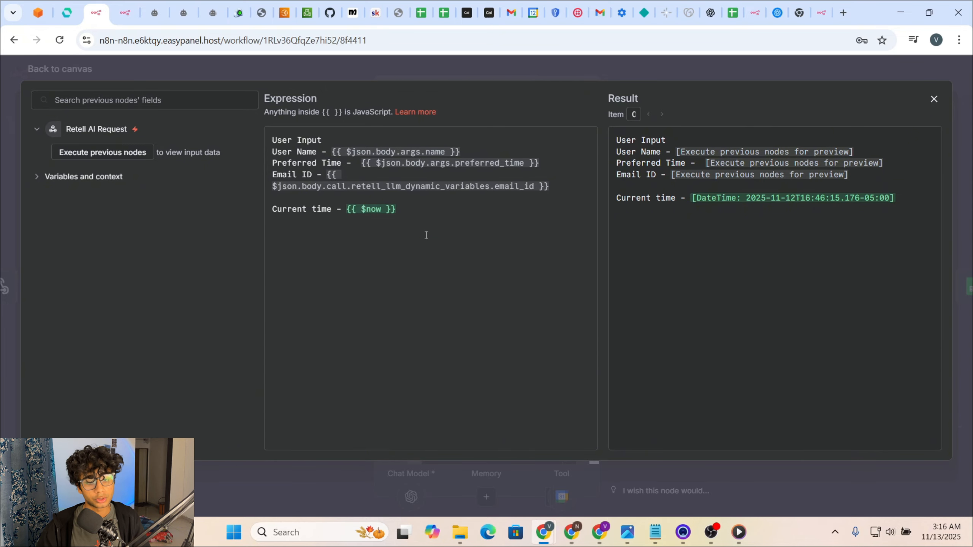
{"action": "left_click_drag", "start_coordinate": [426, 235], "coordinate": [263, 137]}
{"action": "left_click", "coordinate": [422, 288]}
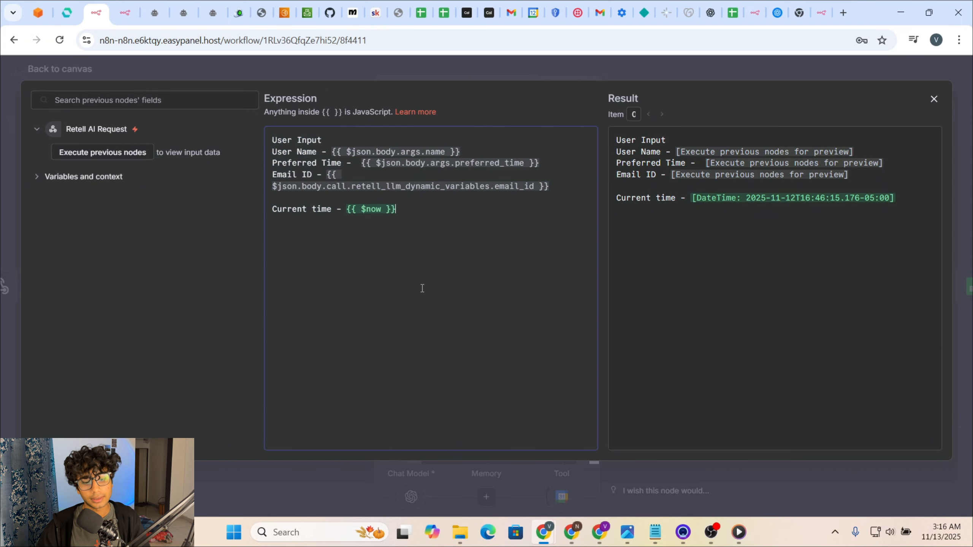
{"action": "left_click", "coordinate": [731, 68]}
Step: Review the calendar-assistant system message, then close the editor and the AI Agent panel
{"action": "scroll", "coordinate": [491, 323], "scroll_direction": "down", "scroll_amount": 2}
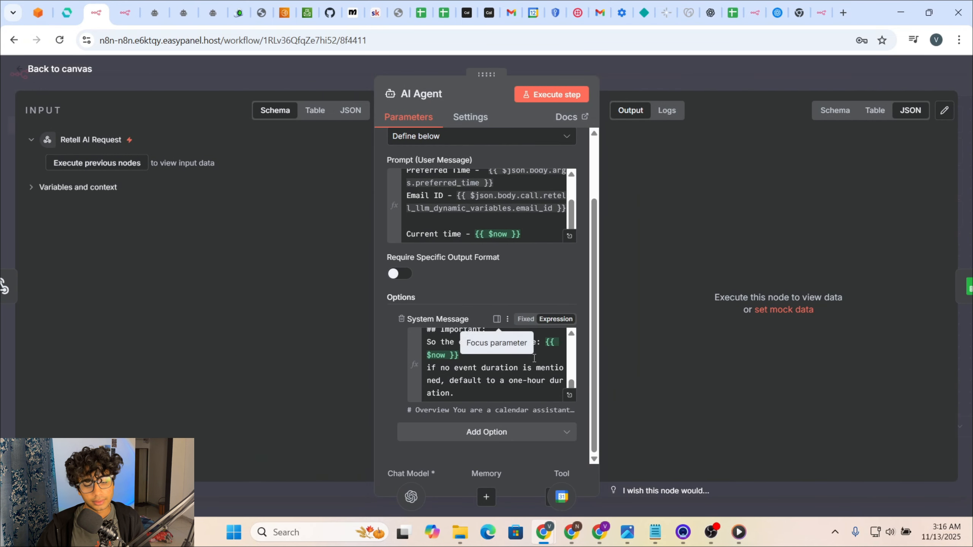
{"action": "left_click", "coordinate": [569, 395]}
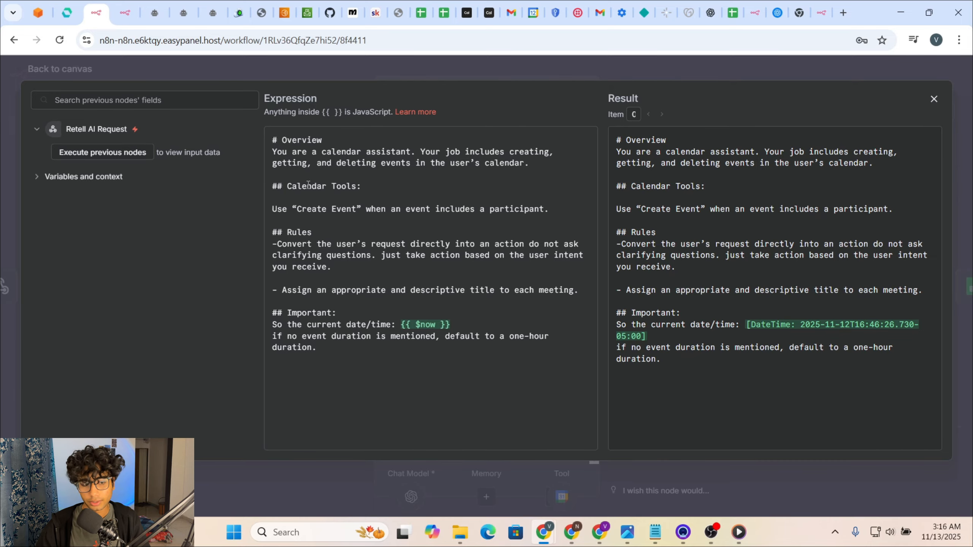
{"action": "left_click_drag", "start_coordinate": [273, 154], "coordinate": [318, 158]}
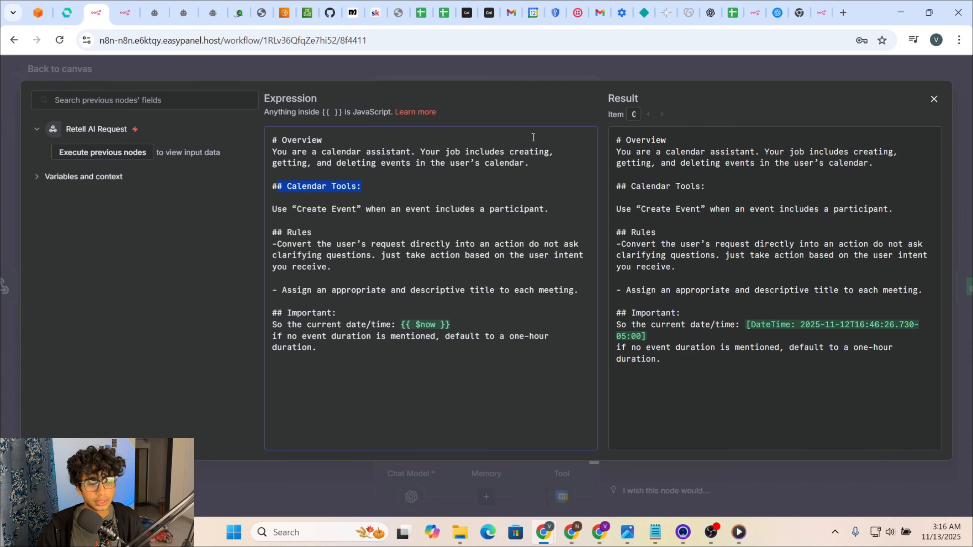
{"action": "left_click", "coordinate": [673, 72]}
{"action": "left_click", "coordinate": [673, 72]}
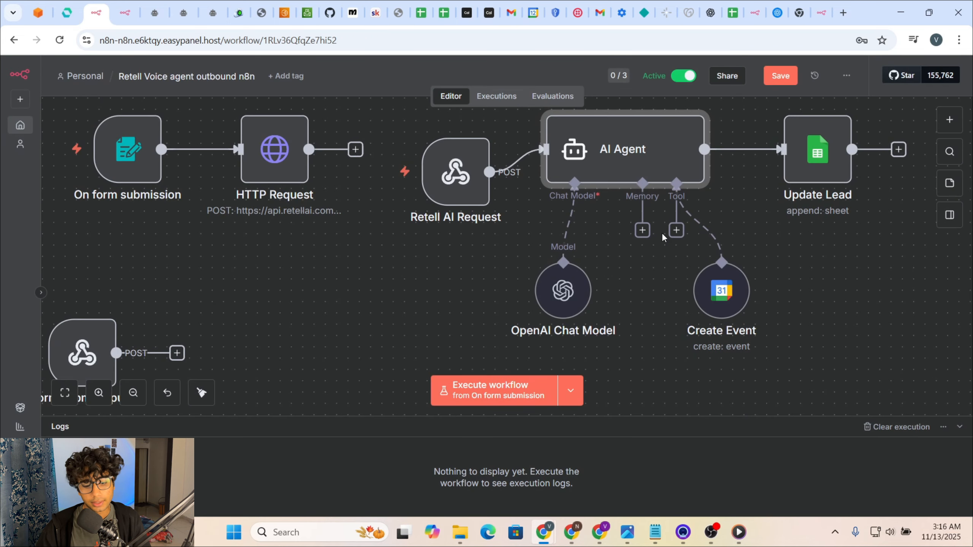
Step: Glance at the Create Event settings, then move the OpenAI Chat Model node slightly upward
{"action": "double_click", "coordinate": [715, 306]}
{"action": "scroll", "coordinate": [492, 284], "scroll_direction": "down", "scroll_amount": 6}
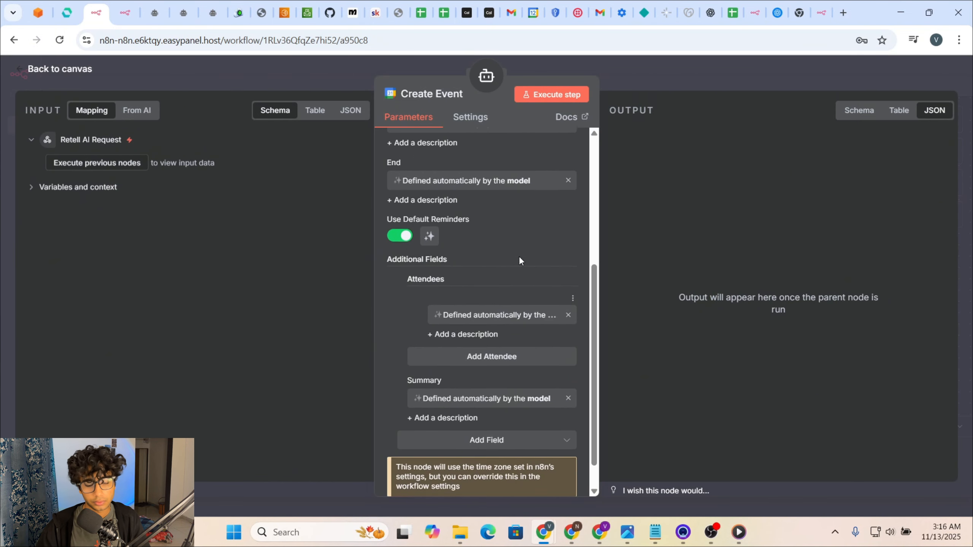
{"action": "scroll", "coordinate": [519, 256], "scroll_direction": "up", "scroll_amount": 6}
{"action": "left_click", "coordinate": [681, 78]}
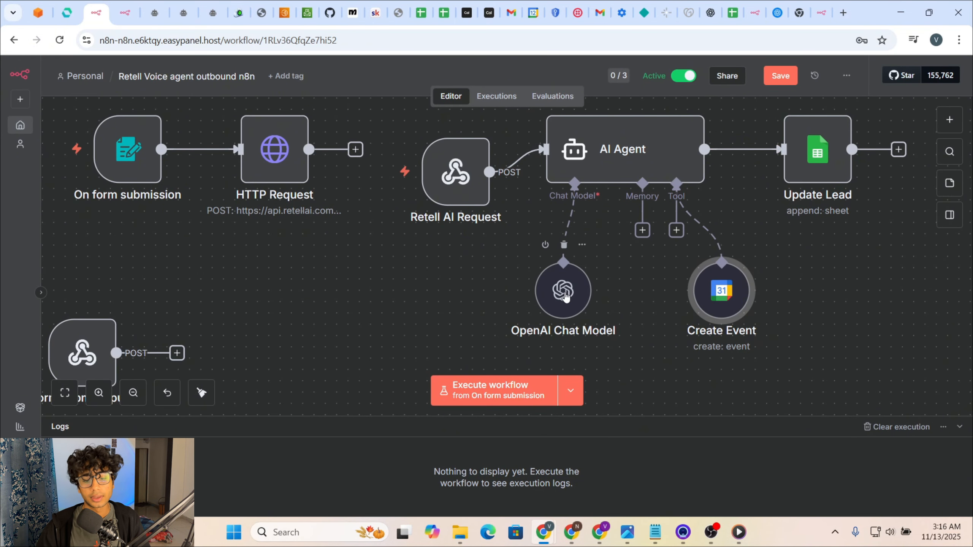
{"action": "left_click_drag", "start_coordinate": [502, 314], "coordinate": [538, 284]}
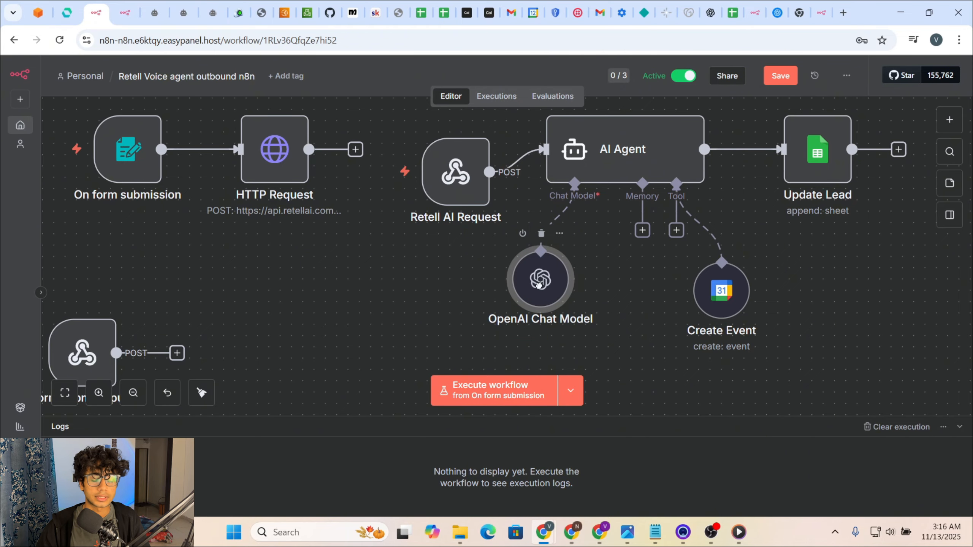
Step: Check the OpenAI Chat Model's p_API credential and gpt-4o-mini model, then switch to OpenAI's API keys page
{"action": "double_click", "coordinate": [540, 289]}
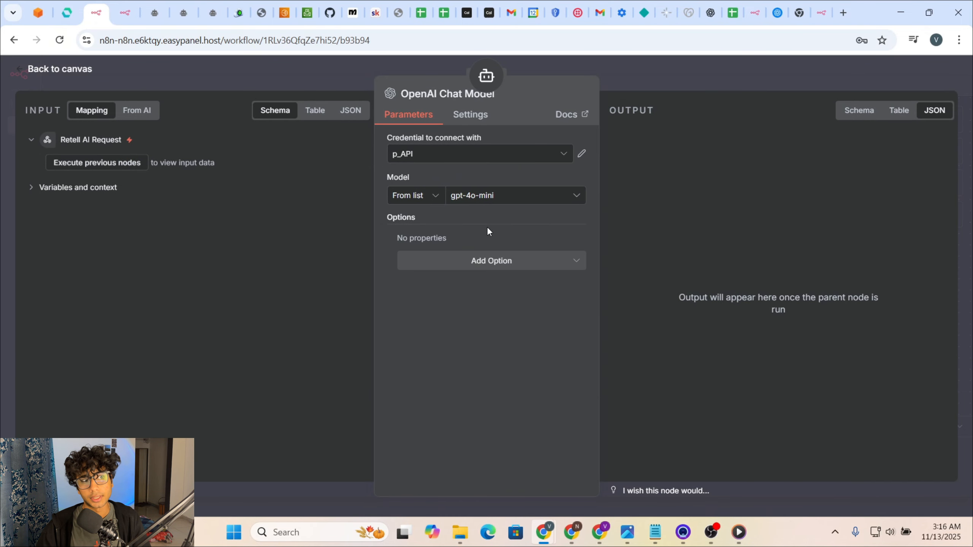
{"action": "left_click", "coordinate": [581, 154]}
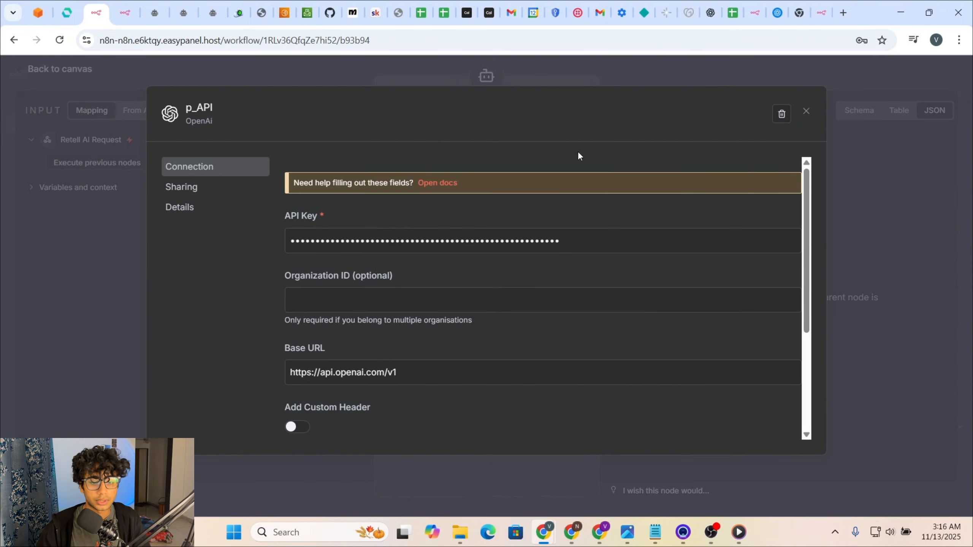
{"action": "left_click", "coordinate": [823, 99]}
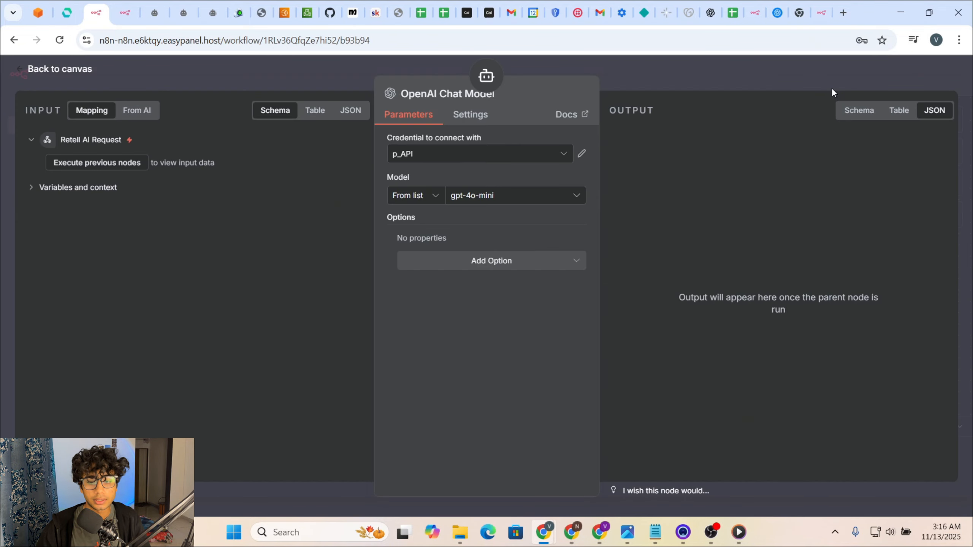
{"action": "left_click", "coordinate": [778, 16]}
Step: Dismiss the save-your-key notice and navigate through organization settings to the project's API keys list
{"action": "left_click", "coordinate": [596, 387]}
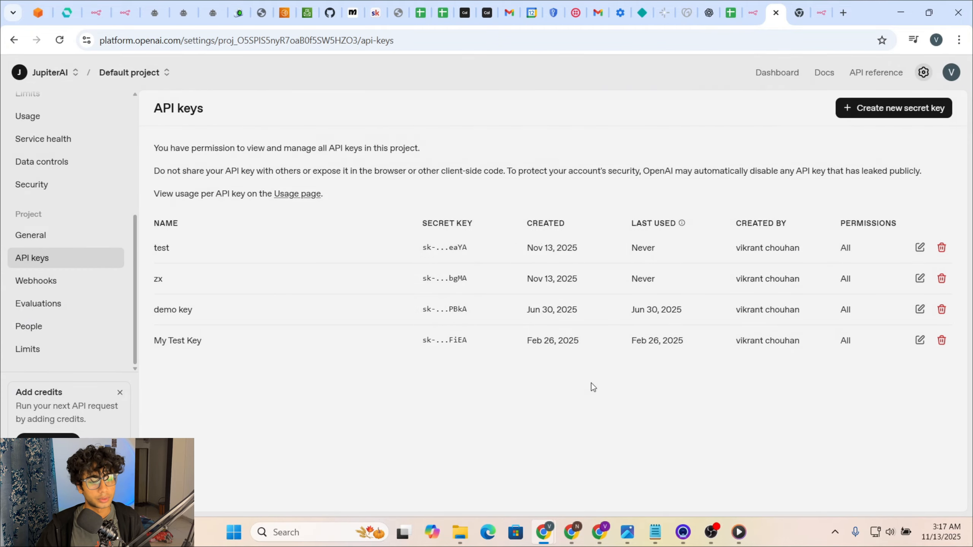
{"action": "left_click", "coordinate": [13, 42]}
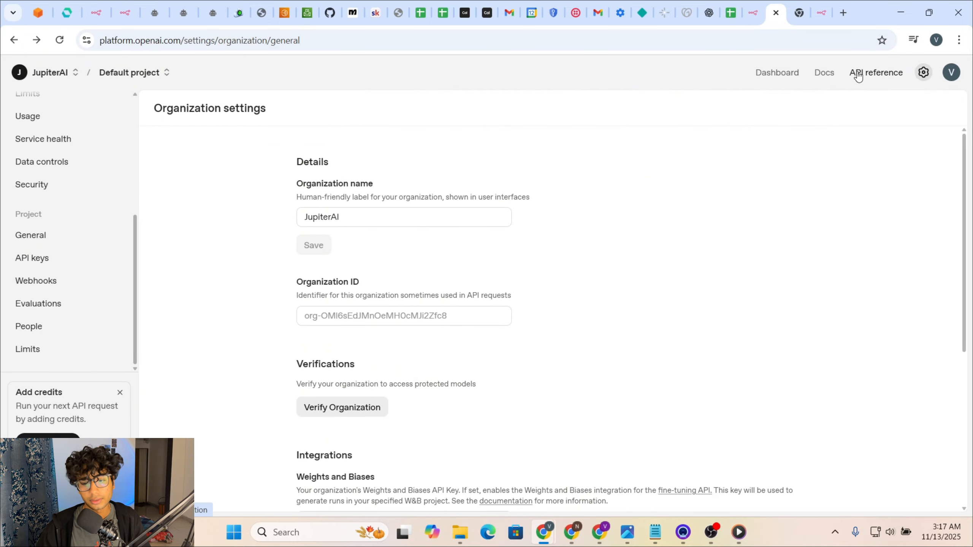
{"action": "left_click", "coordinate": [923, 74]}
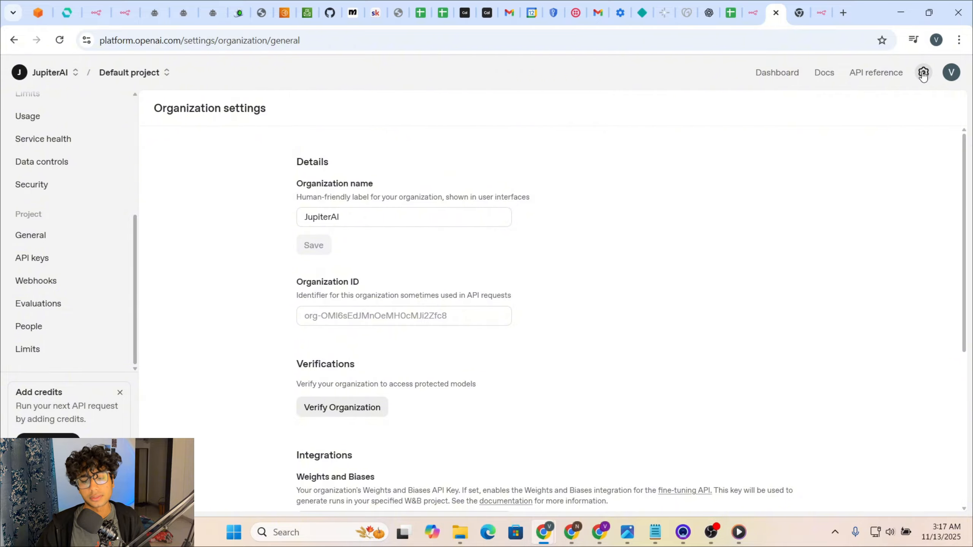
{"action": "scroll", "coordinate": [67, 288], "scroll_direction": "up", "scroll_amount": 1}
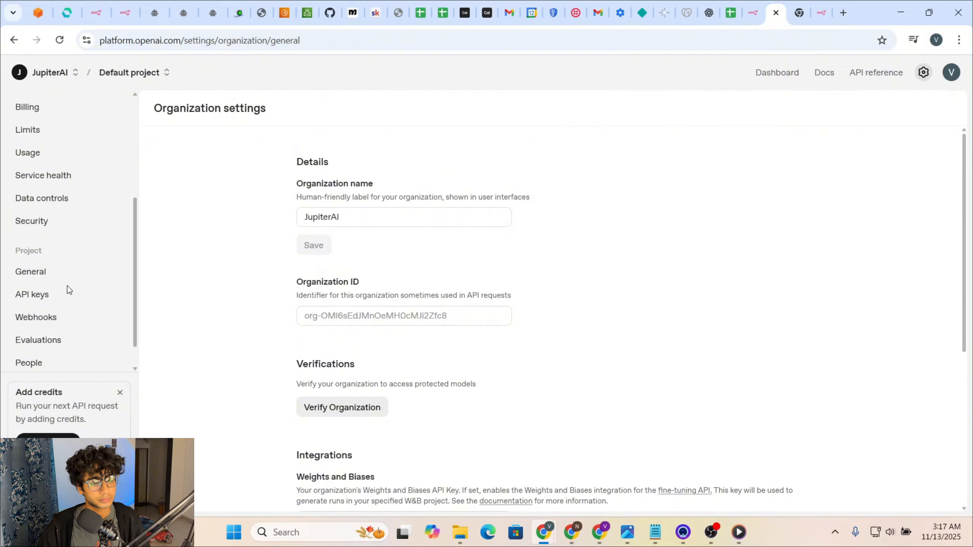
{"action": "scroll", "coordinate": [67, 290], "scroll_direction": "down", "scroll_amount": 1}
{"action": "left_click", "coordinate": [63, 265]}
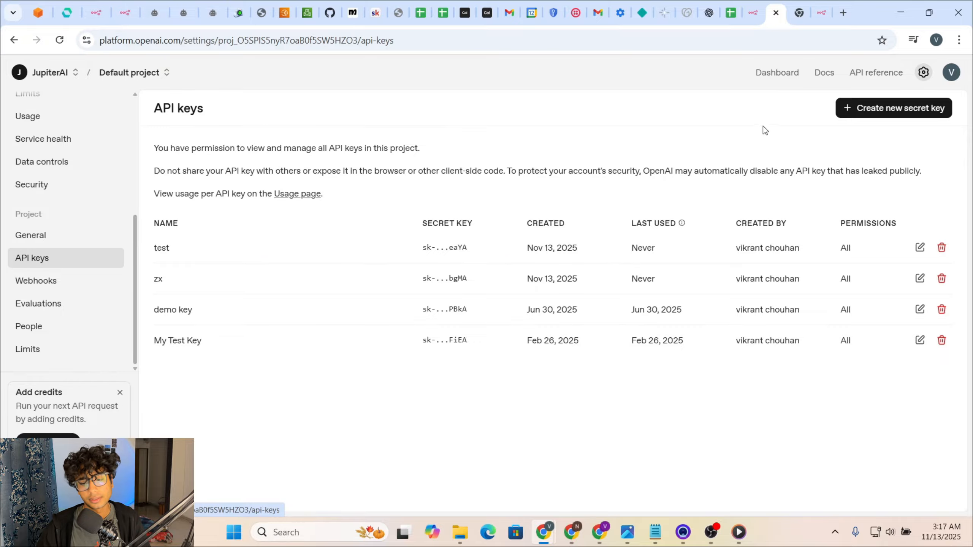
Step: Start a new secret key but cancel, highlight the test key, and return to n8n
{"action": "left_click", "coordinate": [860, 108]}
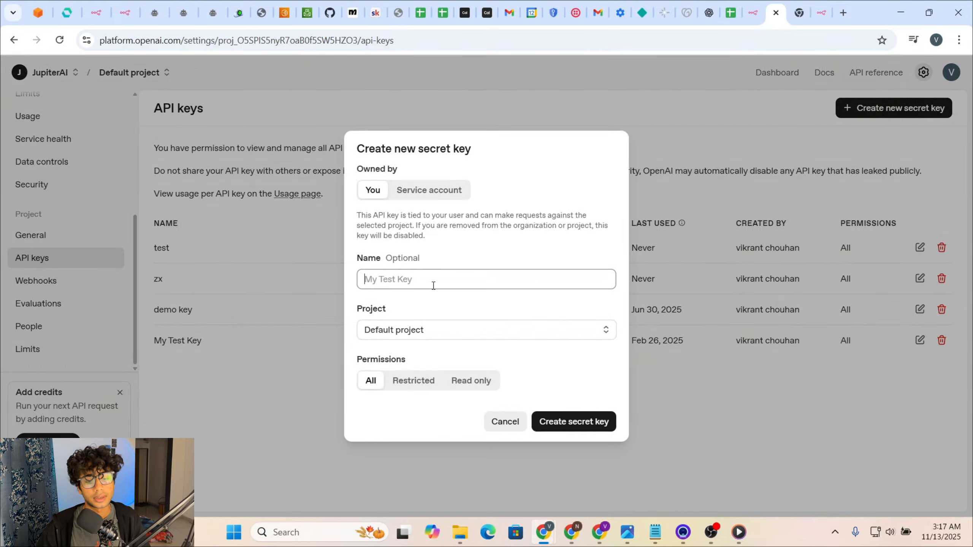
{"action": "left_click", "coordinate": [502, 435]}
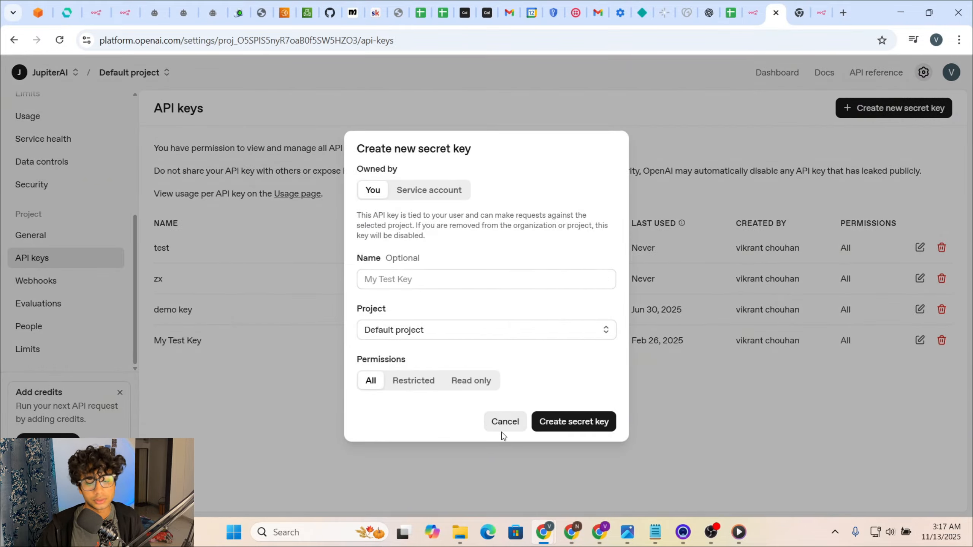
{"action": "left_click", "coordinate": [505, 423]}
{"action": "left_click_drag", "start_coordinate": [410, 255], "coordinate": [481, 259]}
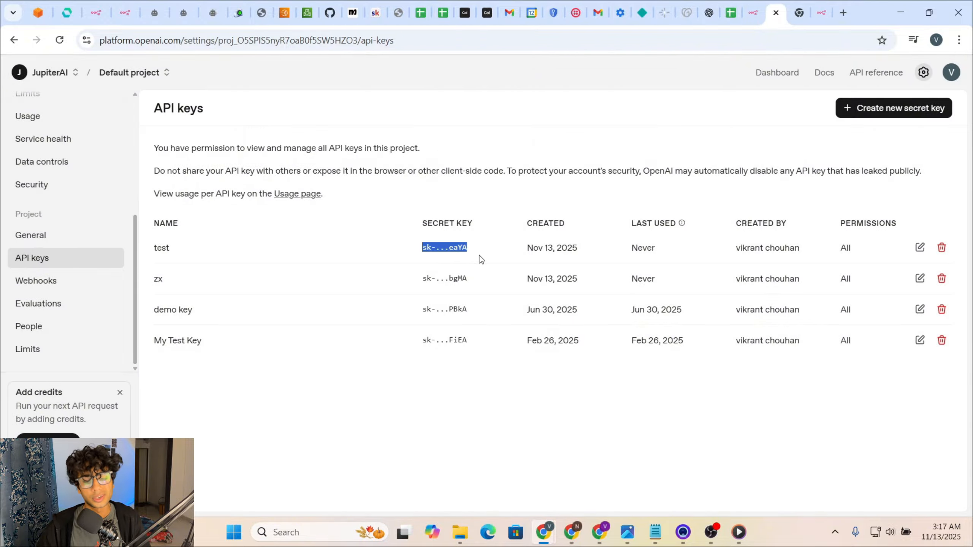
{"action": "left_click", "coordinate": [103, 18]}
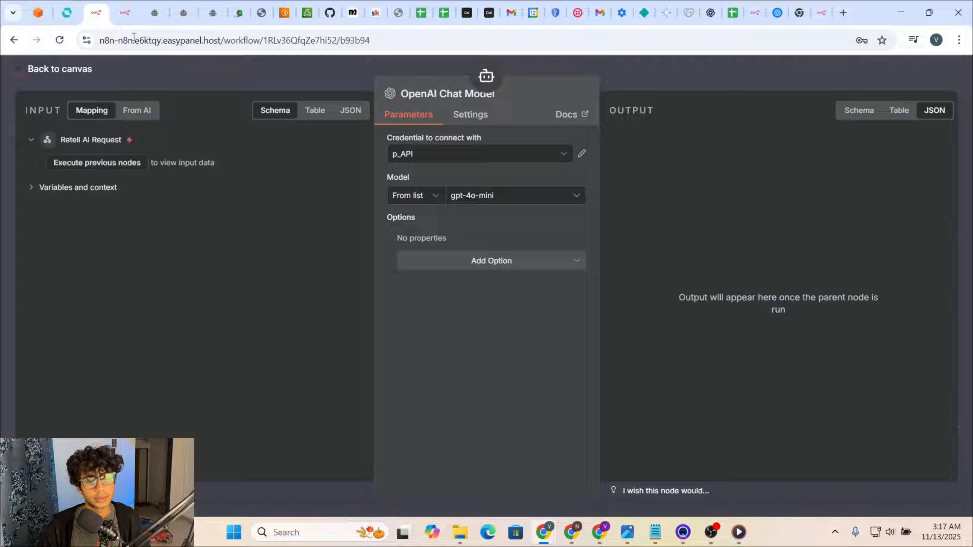
Step: Close the p_API credential and Chat Model panel, then inspect Update Lead's Sheet1 column mapping
{"action": "left_click", "coordinate": [581, 155]}
{"action": "left_click", "coordinate": [839, 81]}
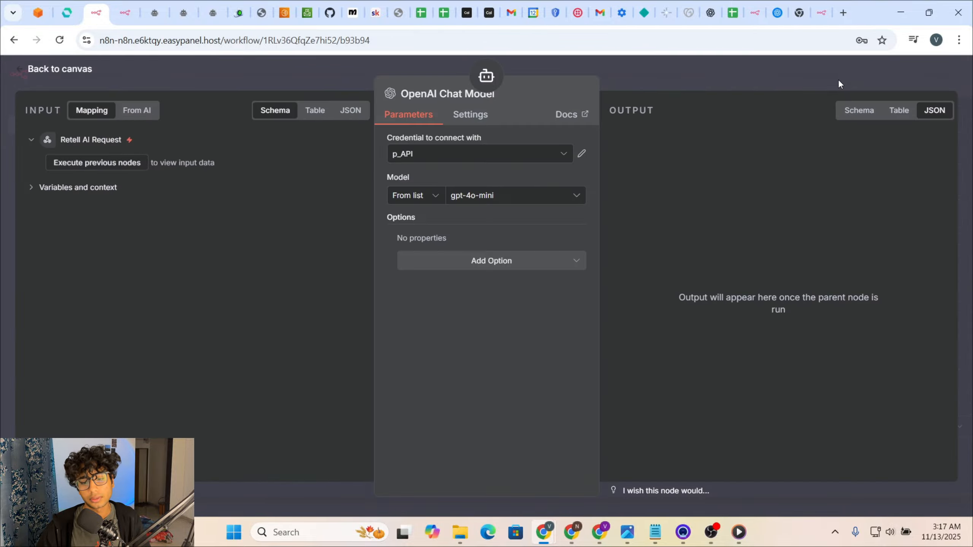
{"action": "left_click", "coordinate": [837, 79]}
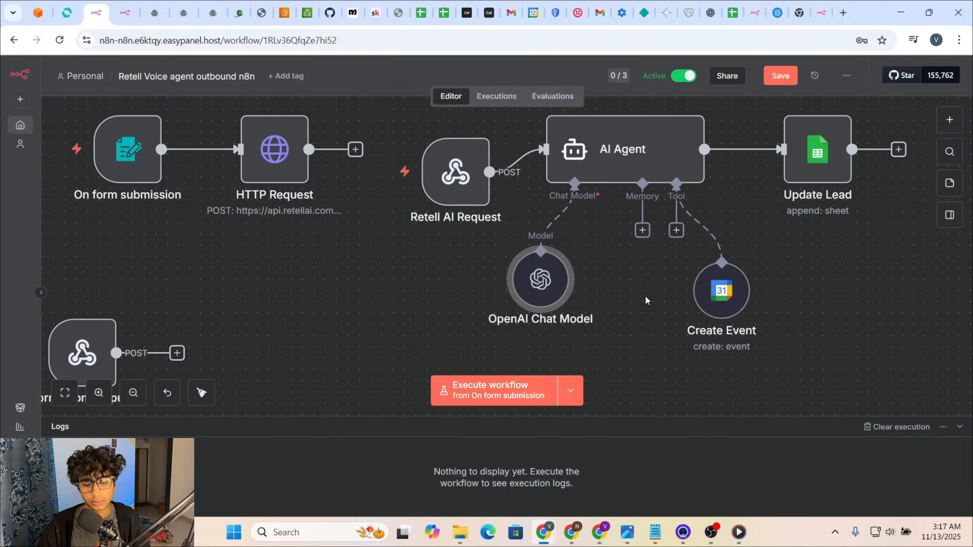
{"action": "left_click_drag", "start_coordinate": [759, 240], "coordinate": [701, 267]}
{"action": "mouse_move", "coordinate": [732, 197]}
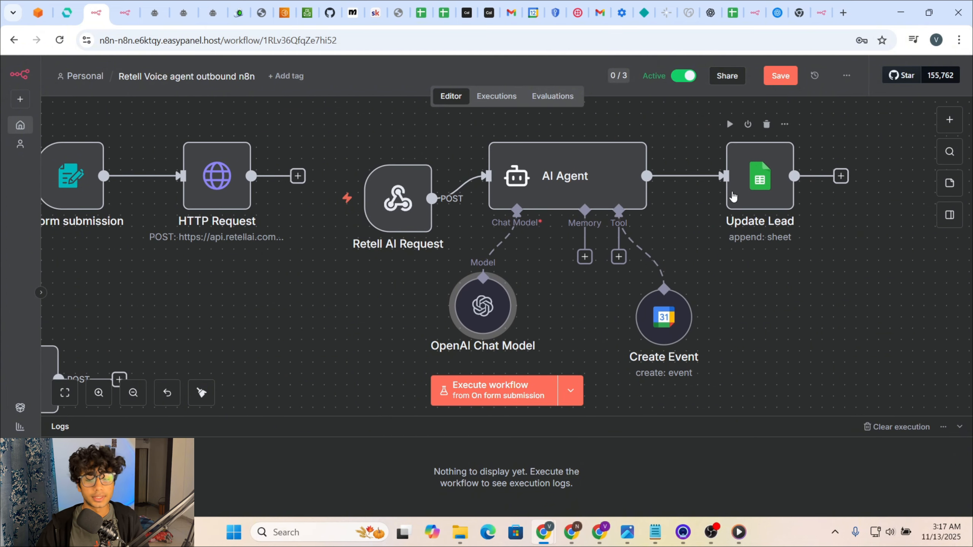
{"action": "double_click", "coordinate": [732, 196]}
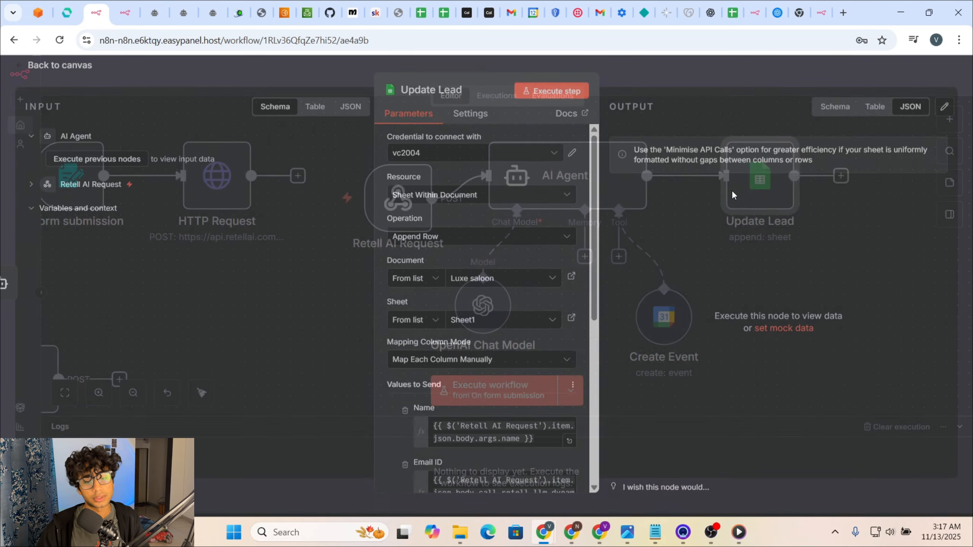
{"action": "scroll", "coordinate": [470, 287], "scroll_direction": "down", "scroll_amount": 10}
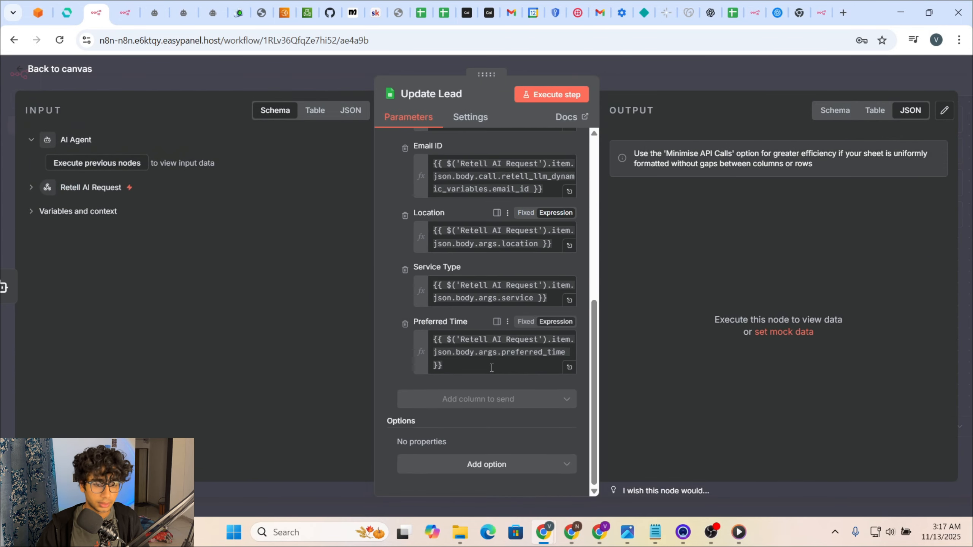
{"action": "left_click", "coordinate": [681, 79]}
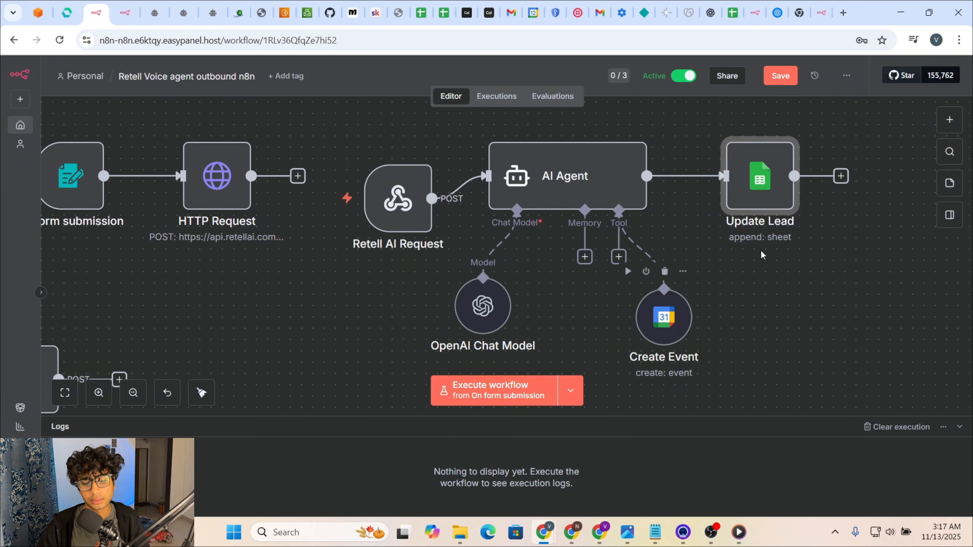
Step: Add a Google Sheets 'Append or update row in sheet' node and place it below Update Lead
{"action": "left_click", "coordinate": [950, 122]}
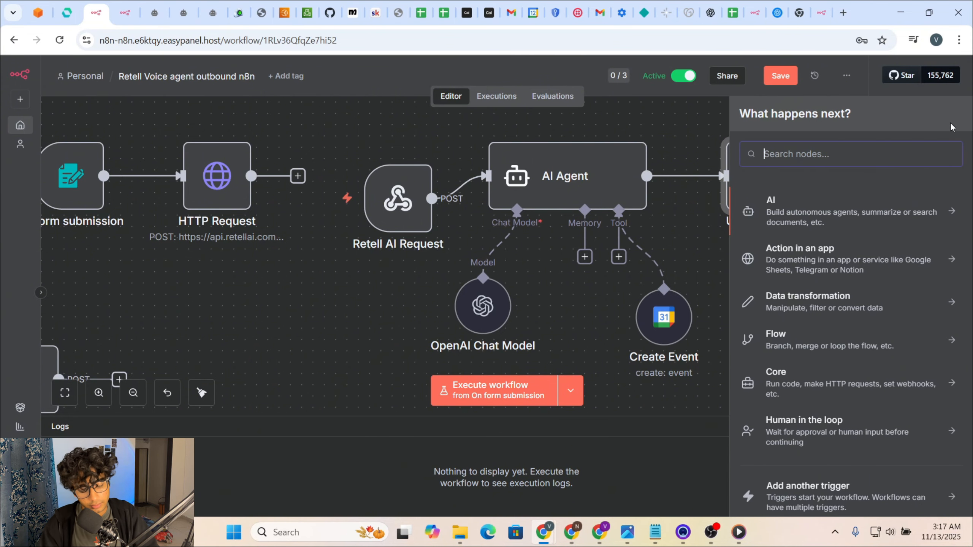
{"action": "type", "text": "google"}
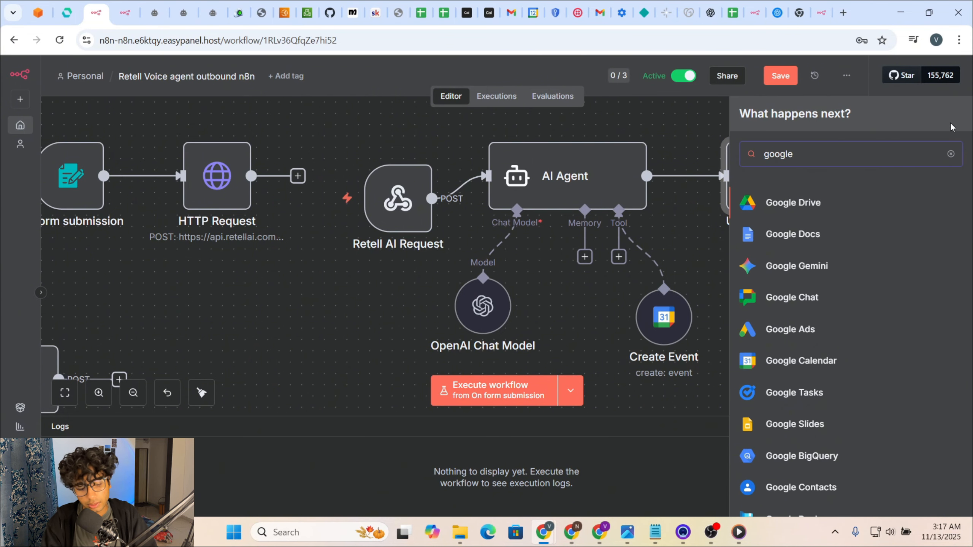
{"action": "type", "text": " she"}
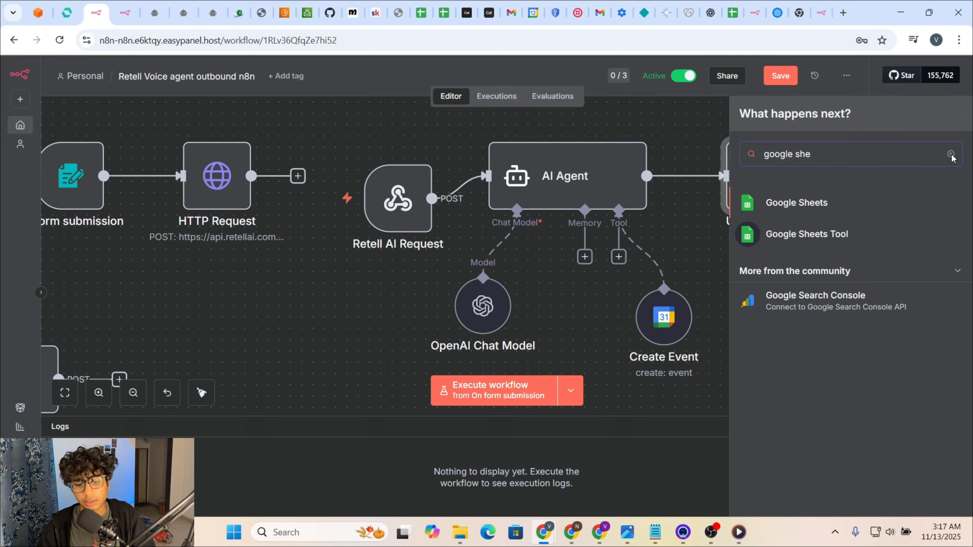
{"action": "left_click", "coordinate": [896, 203]}
{"action": "scroll", "coordinate": [819, 311], "scroll_direction": "down", "scroll_amount": 1}
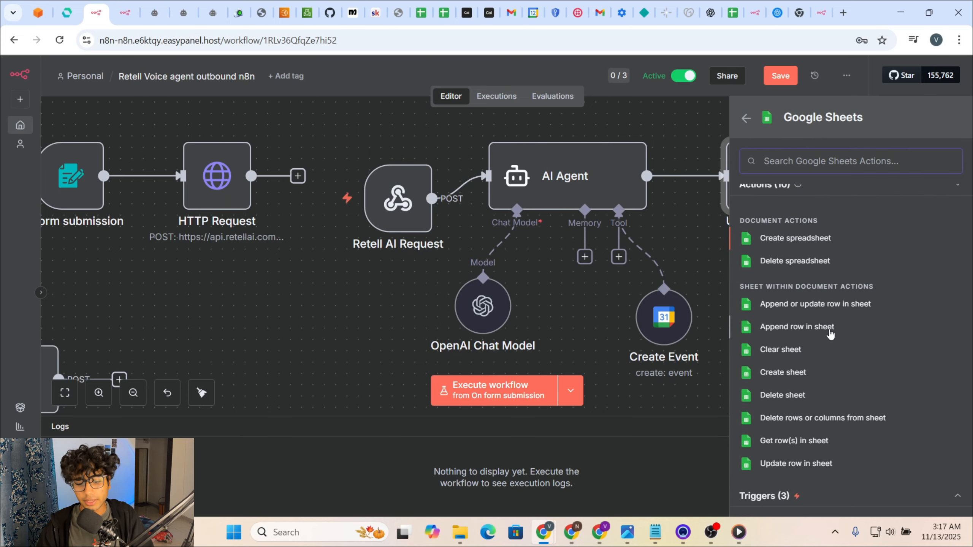
{"action": "left_click", "coordinate": [806, 312]}
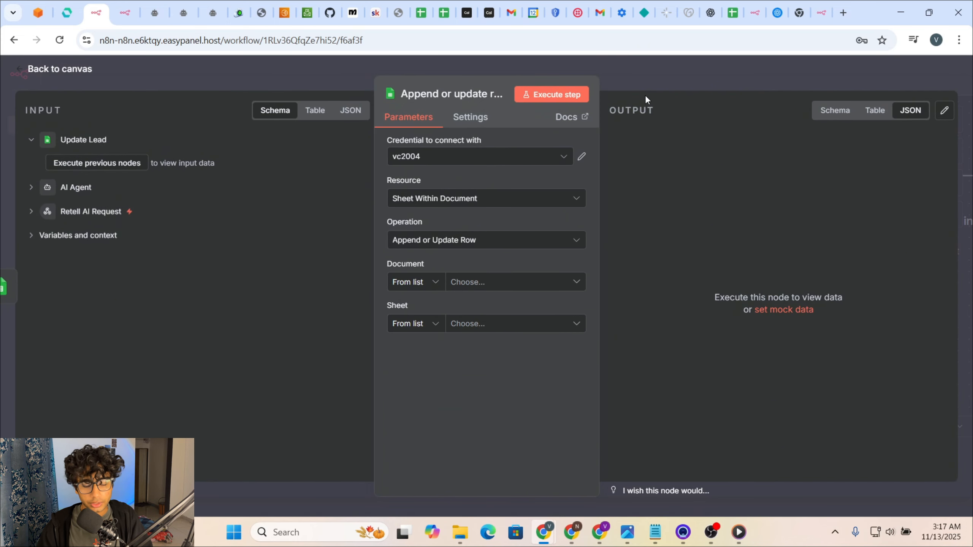
{"action": "key", "text": "Escape"}
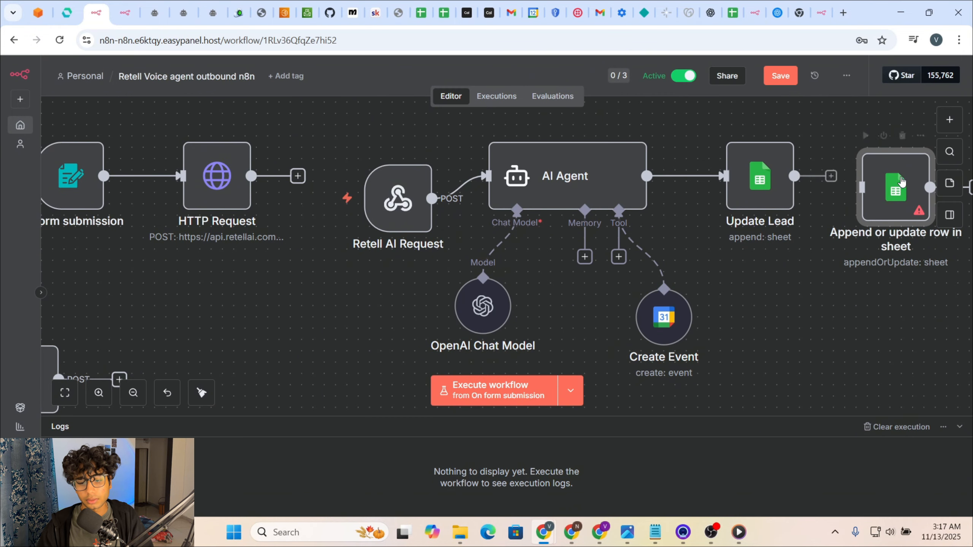
{"action": "left_click_drag", "start_coordinate": [901, 181], "coordinate": [845, 265]}
Step: Set the new node's Document to Luxe saloon and its Sheet to Sheet1
{"action": "double_click", "coordinate": [844, 290]}
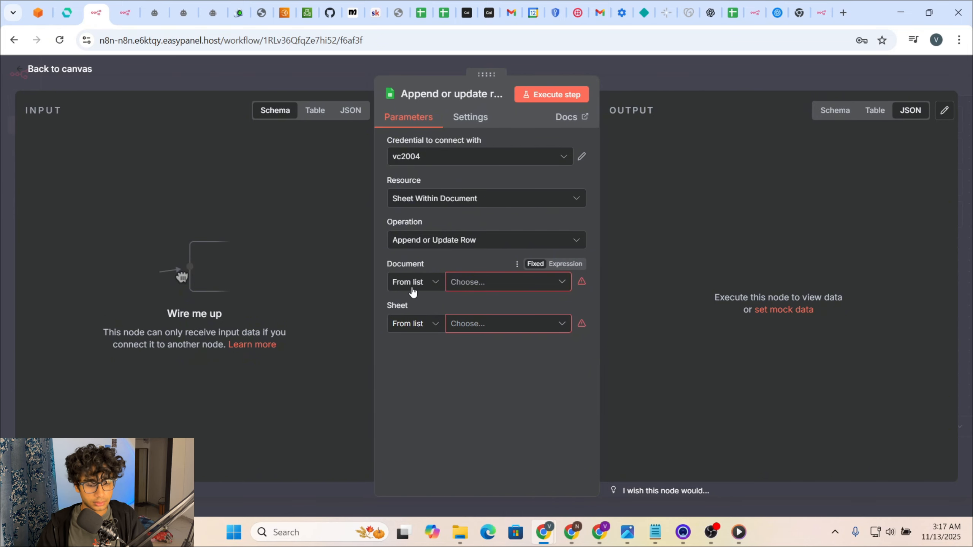
{"action": "left_click", "coordinate": [484, 284]}
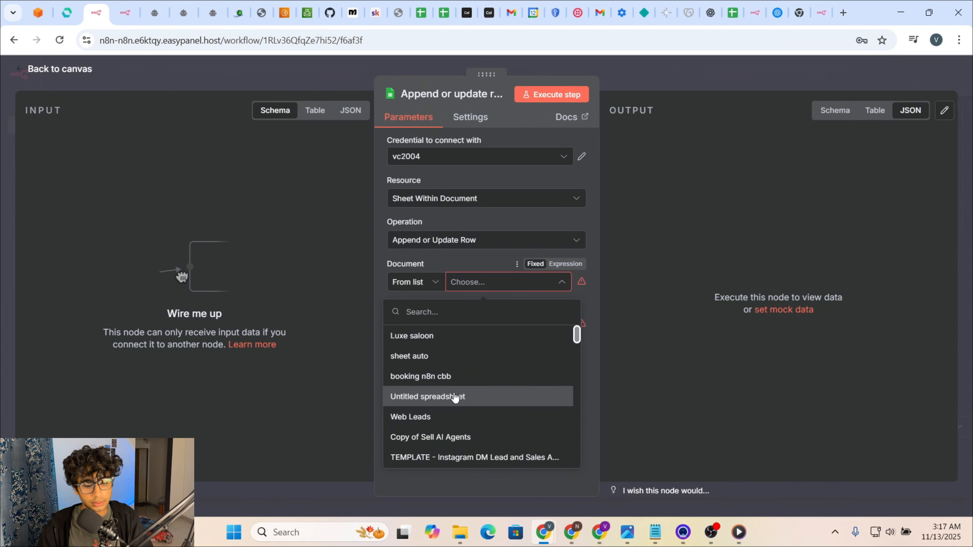
{"action": "scroll", "coordinate": [471, 398], "scroll_direction": "down", "scroll_amount": 15}
{"action": "scroll", "coordinate": [470, 399], "scroll_direction": "up", "scroll_amount": 6}
{"action": "scroll", "coordinate": [470, 398], "scroll_direction": "up", "scroll_amount": 10}
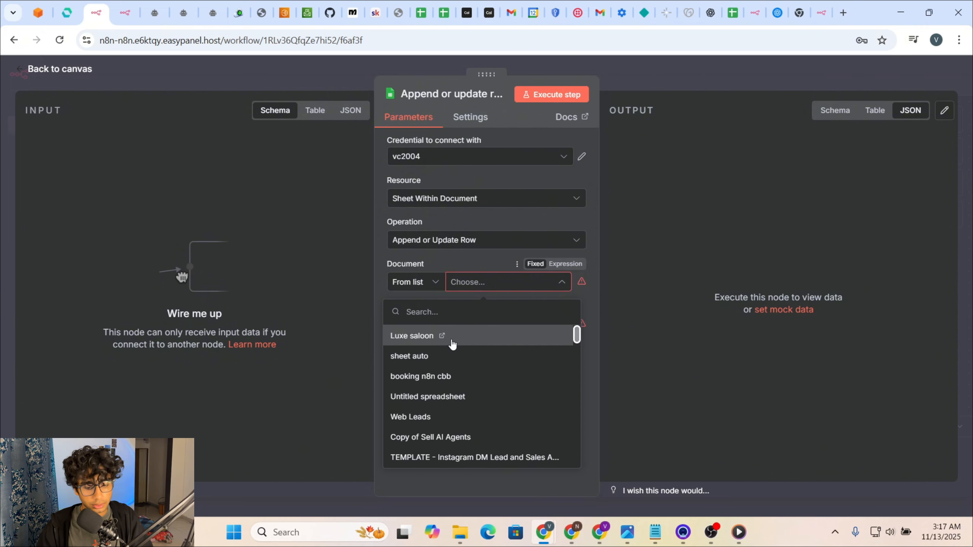
{"action": "left_click", "coordinate": [452, 344]}
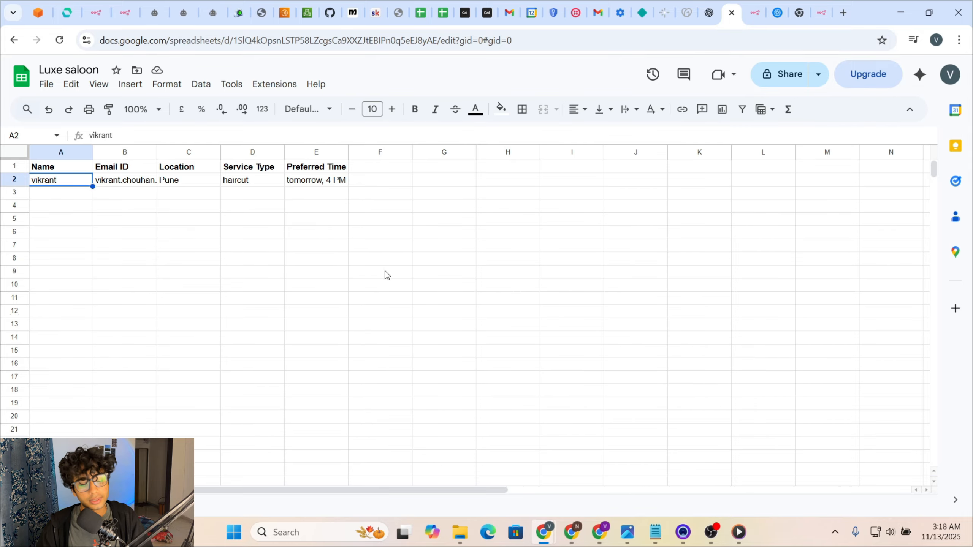
{"action": "left_click", "coordinate": [96, 13]}
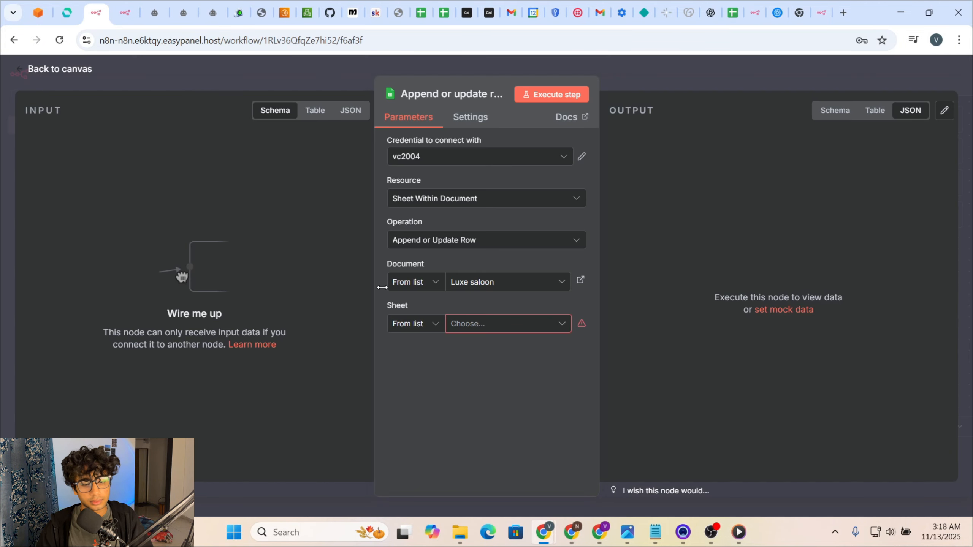
{"action": "left_click", "coordinate": [481, 329]}
{"action": "left_click", "coordinate": [408, 353]}
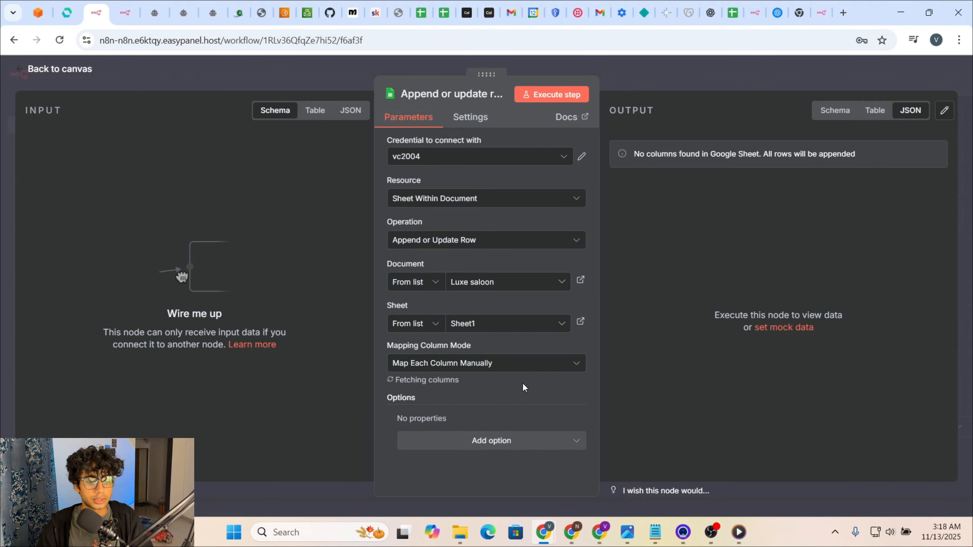
Step: Close the node settings and delete the append-or-update sheet node from the canvas
{"action": "scroll", "coordinate": [515, 402], "scroll_direction": "down", "scroll_amount": 5}
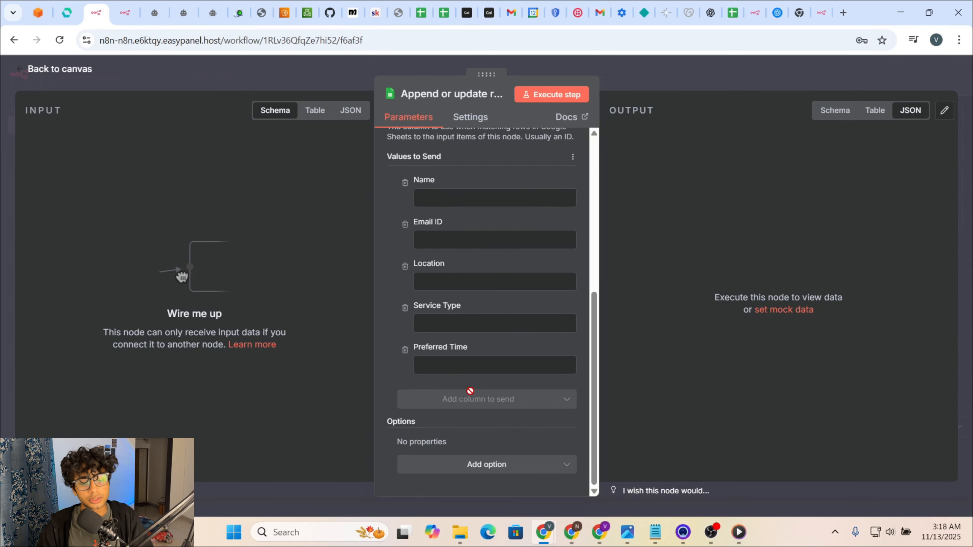
{"action": "left_click", "coordinate": [810, 85]}
{"action": "left_click", "coordinate": [846, 226]}
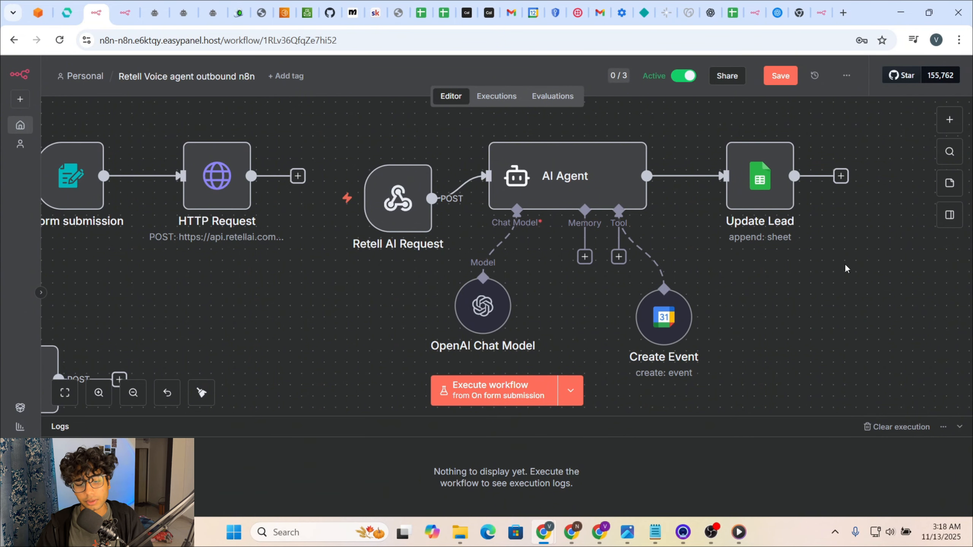
{"action": "scroll", "coordinate": [847, 302], "scroll_direction": "up", "scroll_amount": 1}
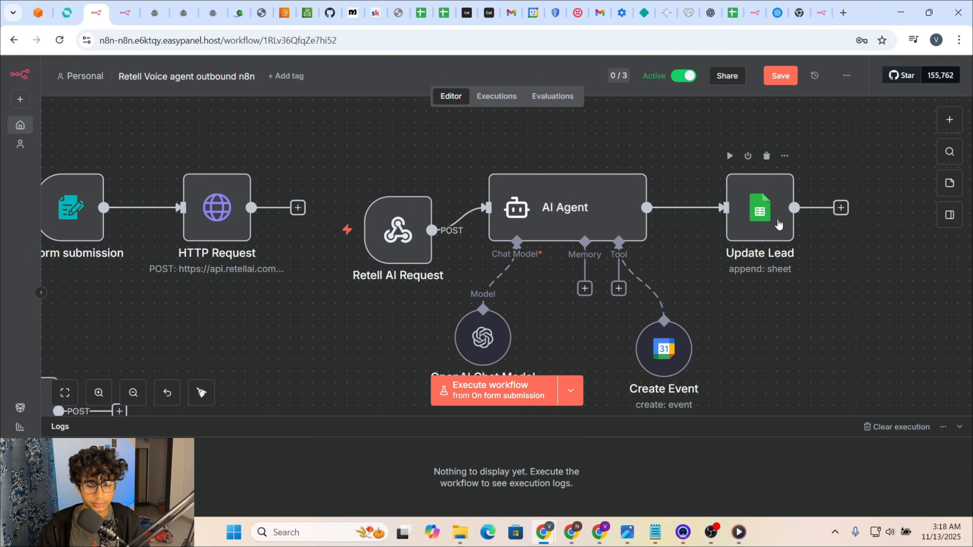
Step: Align the Retell AI Request trigger node level with the AI Agent node and zoom out
{"action": "scroll", "coordinate": [778, 224], "scroll_direction": "down", "scroll_amount": 1}
{"action": "mouse_move", "coordinate": [393, 222]}
{"action": "left_mouse_down"}
{"action": "mouse_move", "coordinate": [382, 189]}
{"action": "mouse_move", "coordinate": [403, 195]}
{"action": "mouse_move", "coordinate": [403, 206]}
{"action": "left_mouse_up"}
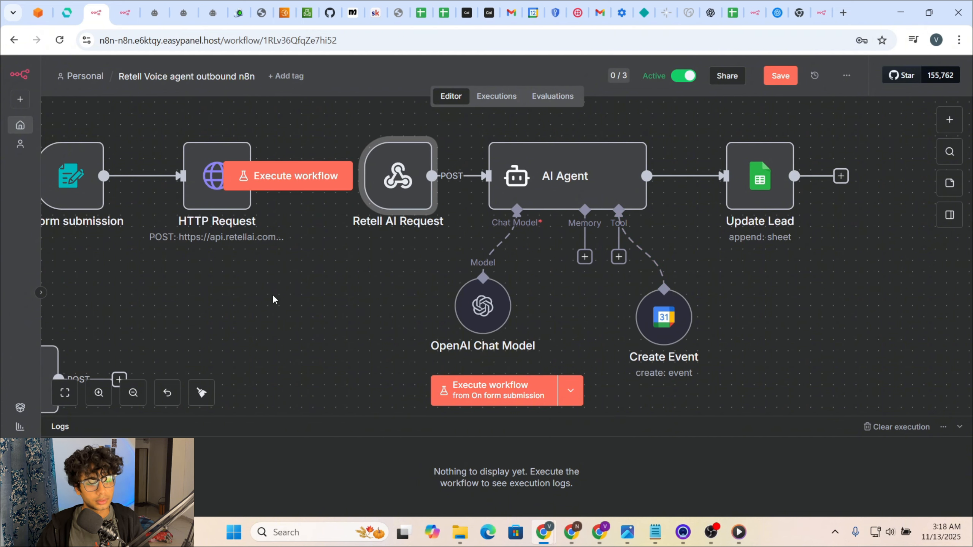
{"action": "scroll", "coordinate": [273, 299], "scroll_direction": "up", "scroll_amount": 2}
{"action": "scroll", "coordinate": [273, 299], "scroll_direction": "down", "scroll_amount": 1}
{"action": "triple_click", "coordinate": [133, 392]}
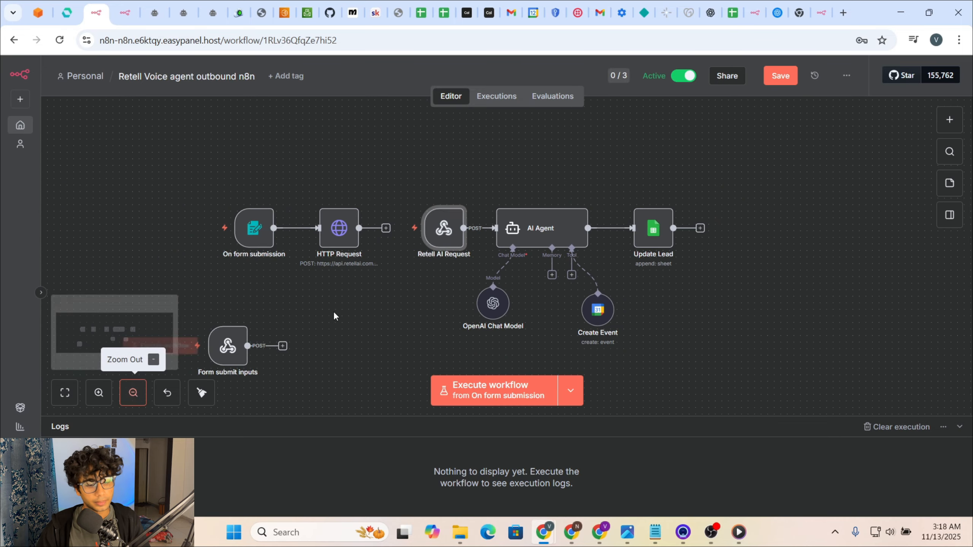
Step: Clear the node selection and switch to the Luxe saloon demo agent in Retell AI
{"action": "scroll", "coordinate": [348, 306], "scroll_direction": "down", "scroll_amount": 1}
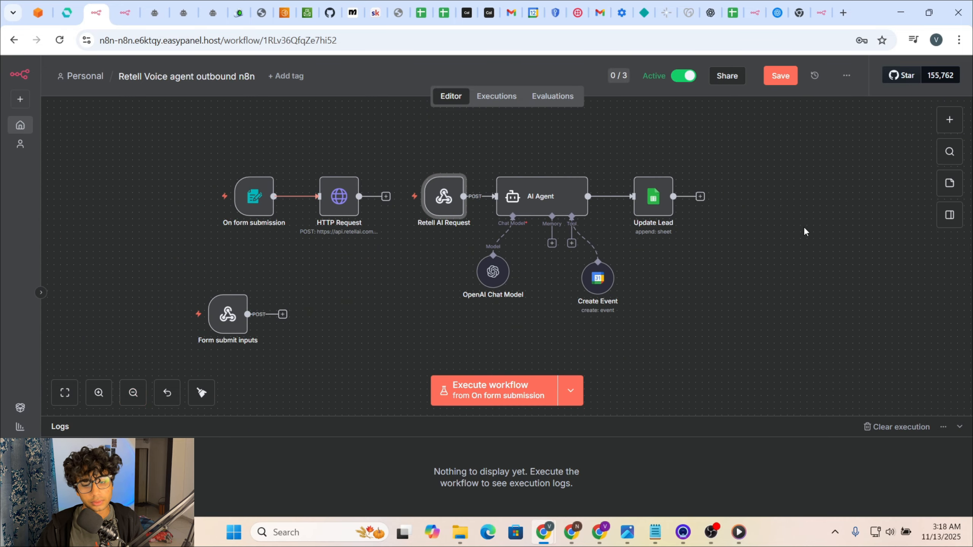
{"action": "scroll", "coordinate": [802, 261], "scroll_direction": "left", "scroll_amount": 1}
{"action": "left_click_drag", "start_coordinate": [796, 286], "coordinate": [77, 167]}
{"action": "left_click", "coordinate": [537, 302]}
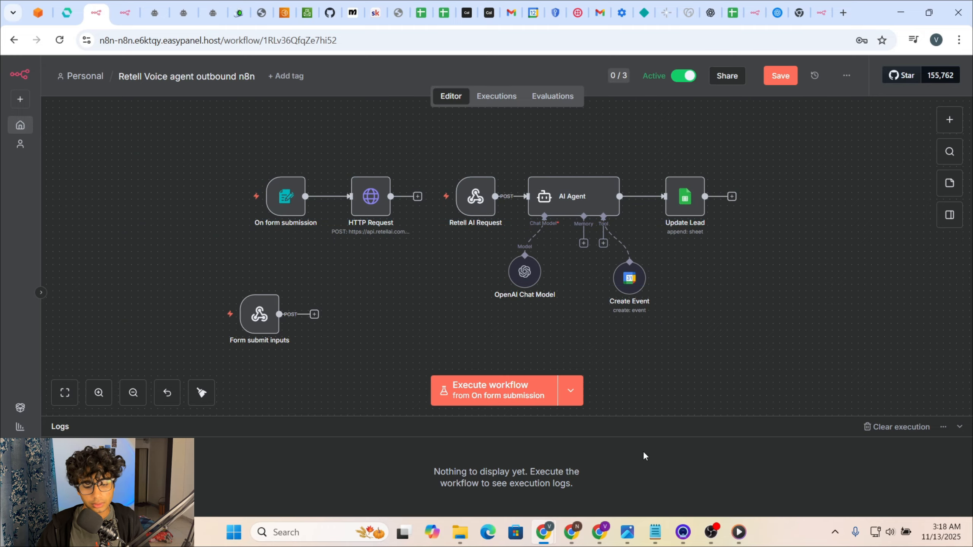
{"action": "left_click", "coordinate": [599, 532]}
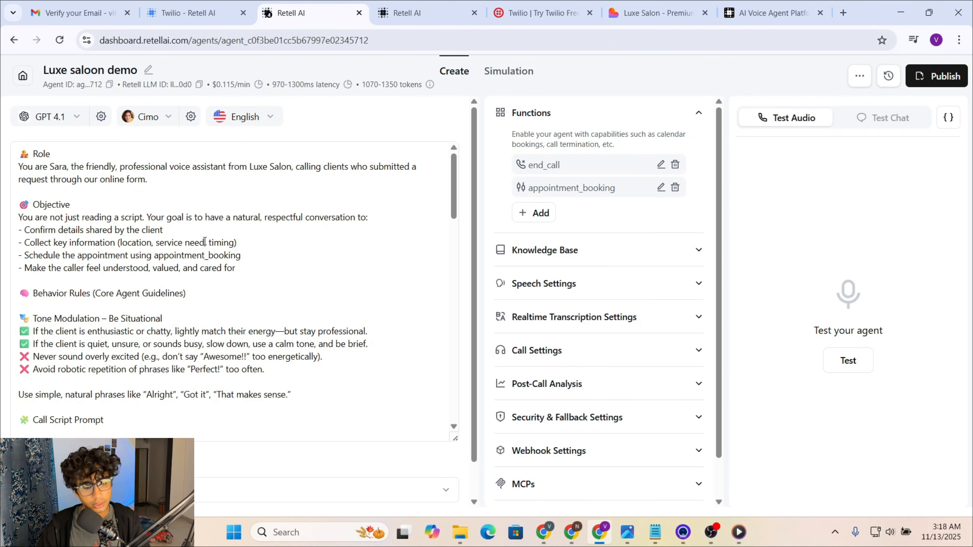
Step: Read through the Luxe saloon demo agent's prompt text
{"action": "scroll", "coordinate": [204, 241], "scroll_direction": "down", "scroll_amount": 6}
{"action": "scroll", "coordinate": [207, 254], "scroll_direction": "down", "scroll_amount": 4}
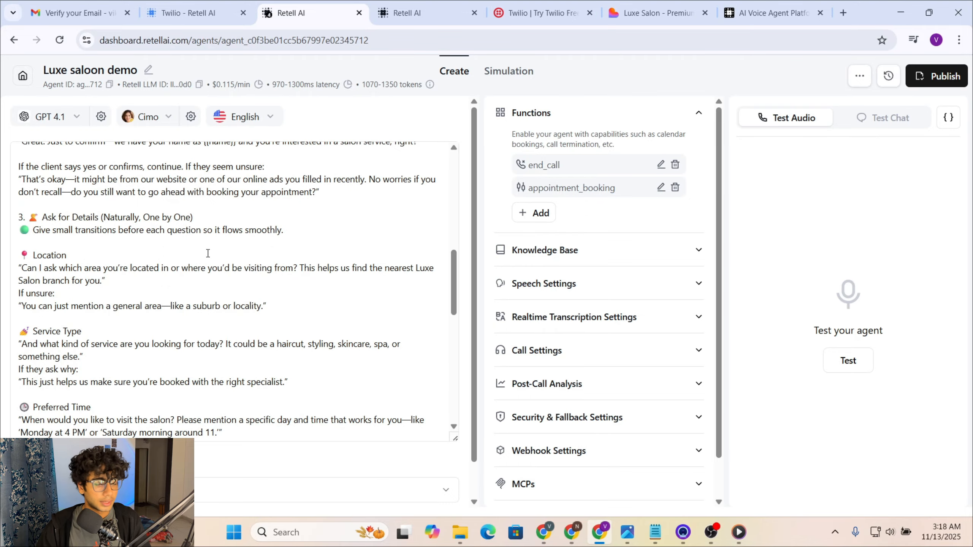
{"action": "scroll", "coordinate": [208, 253], "scroll_direction": "up", "scroll_amount": 4}
{"action": "scroll", "coordinate": [188, 257], "scroll_direction": "down", "scroll_amount": 10}
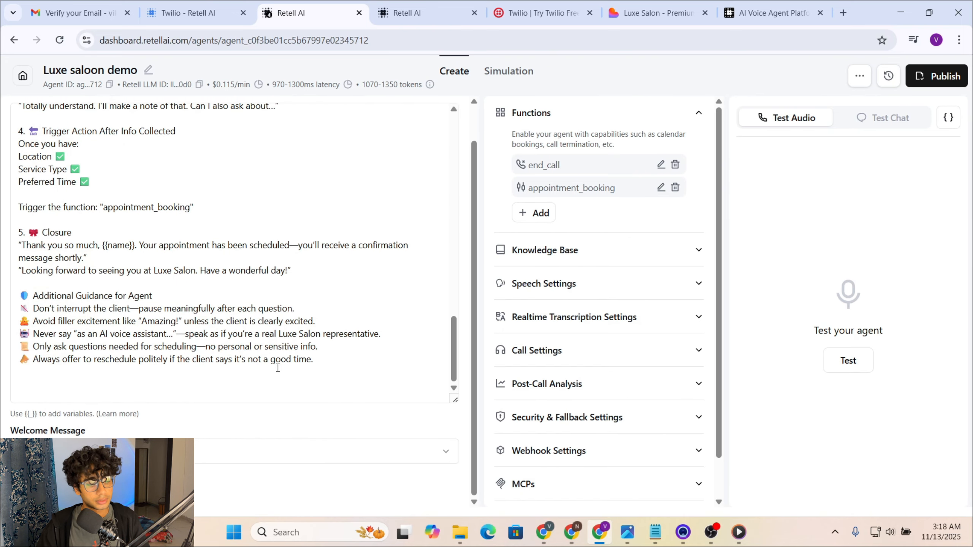
{"action": "scroll", "coordinate": [319, 308], "scroll_direction": "up", "scroll_amount": 6}
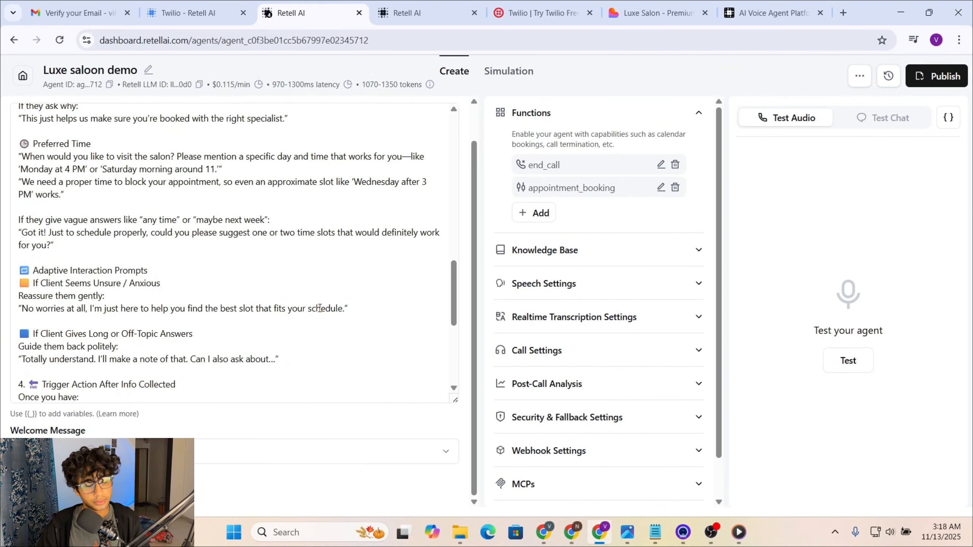
{"action": "scroll", "coordinate": [319, 308], "scroll_direction": "up", "scroll_amount": 12}
{"action": "scroll", "coordinate": [202, 295], "scroll_direction": "down", "scroll_amount": 15}
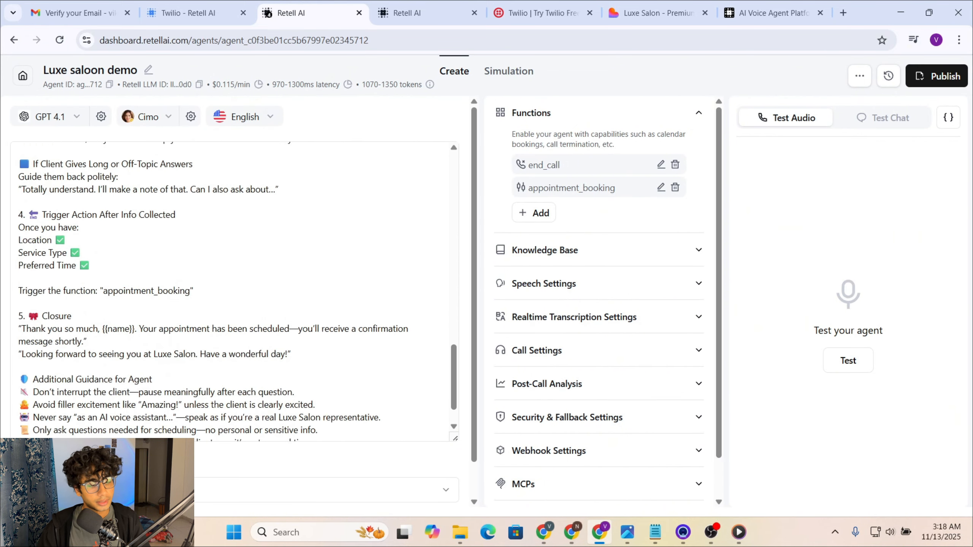
{"action": "scroll", "coordinate": [237, 293], "scroll_direction": "down", "scroll_amount": 4}
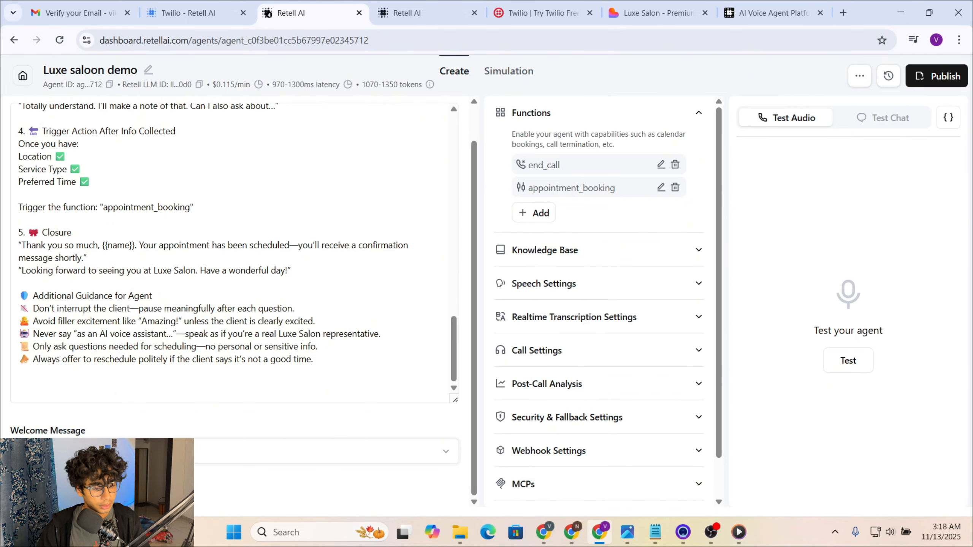
Step: Set the Welcome Message to AI speaks first, with a 0s pause before speaking
{"action": "left_click", "coordinate": [153, 451]}
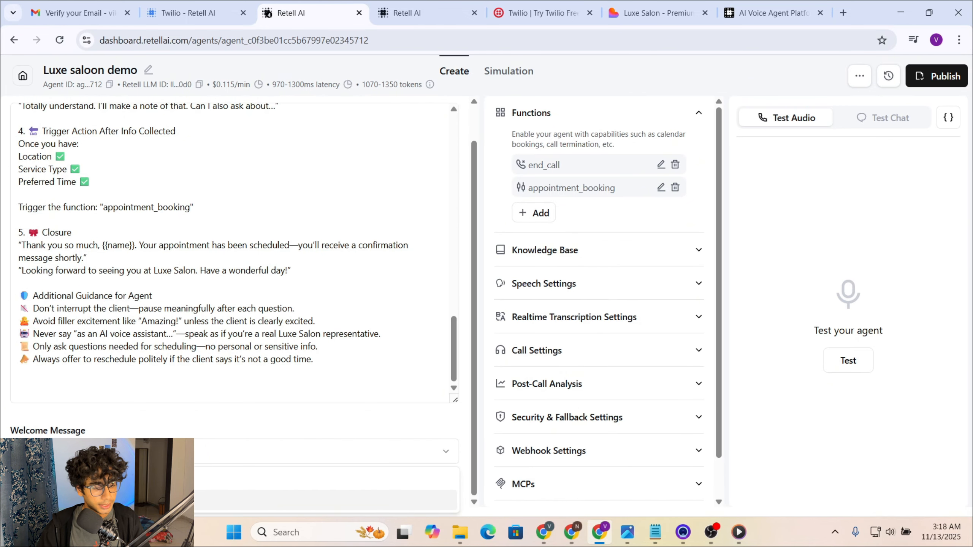
{"action": "left_click", "coordinate": [154, 501]}
{"action": "scroll", "coordinate": [156, 427], "scroll_direction": "down", "scroll_amount": 1}
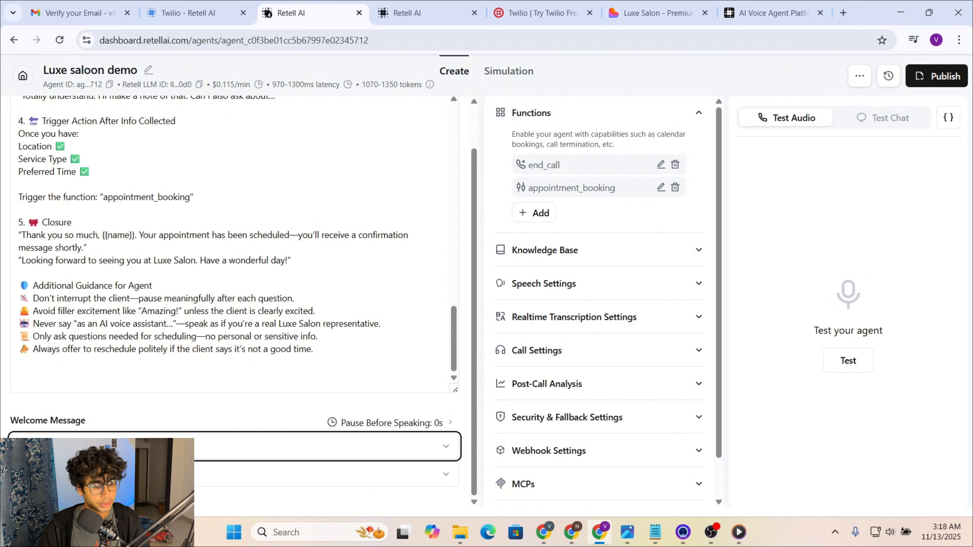
{"action": "scroll", "coordinate": [613, 270], "scroll_direction": "down", "scroll_amount": 2}
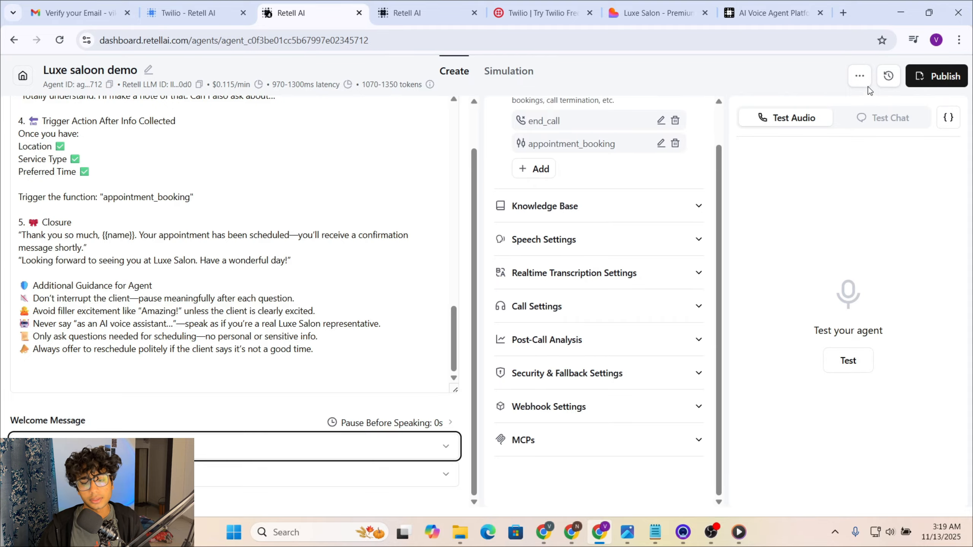
Step: Publish the Luxe saloon demo agent with both Inbound and Outbound phone numbers checked
{"action": "left_click", "coordinate": [931, 74]}
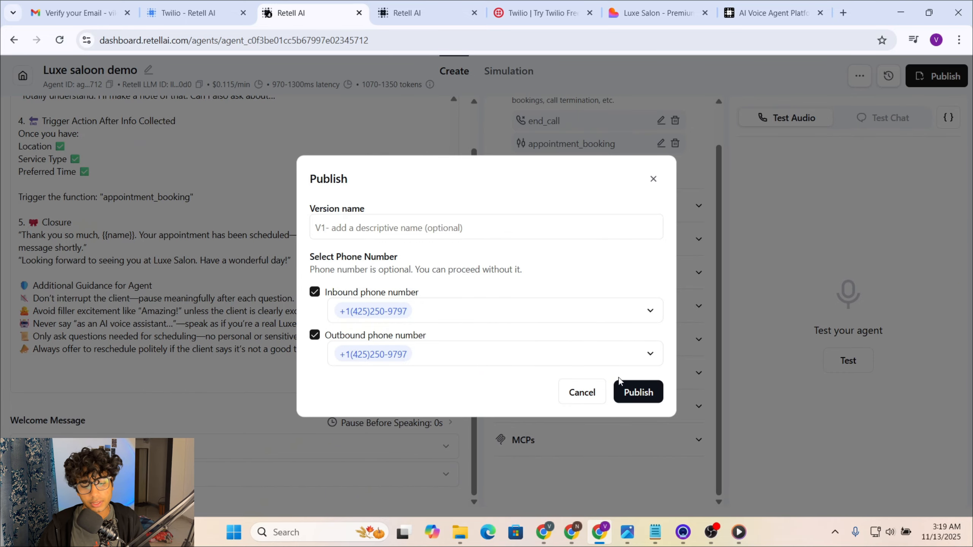
{"action": "left_click", "coordinate": [625, 391]}
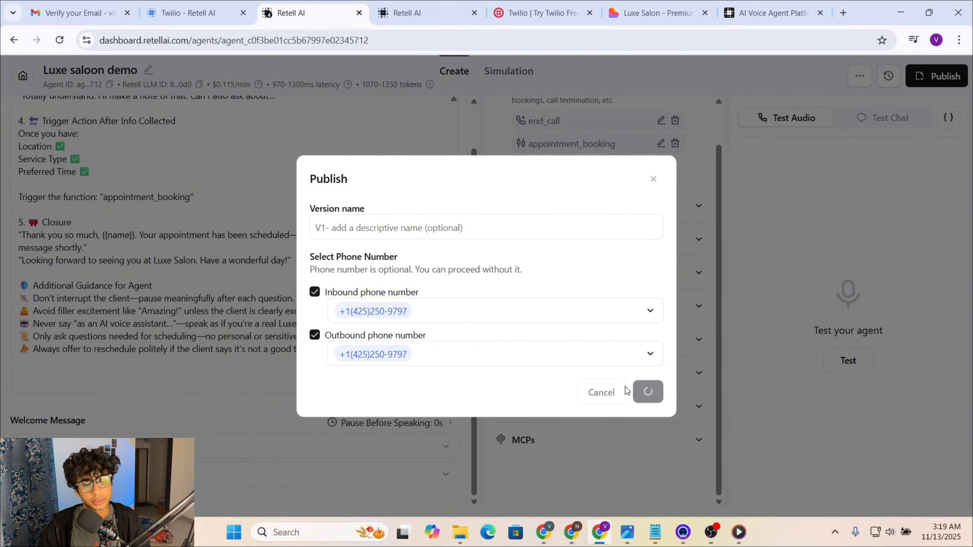